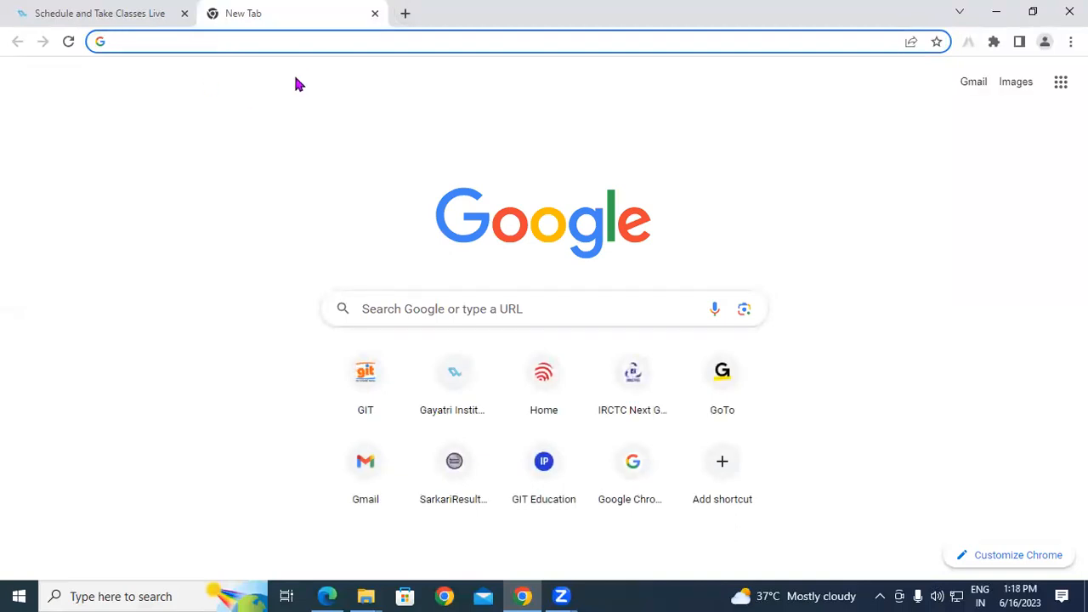
Search Google for 'tally solutions' using the address-bar suggestion.
text(tall)
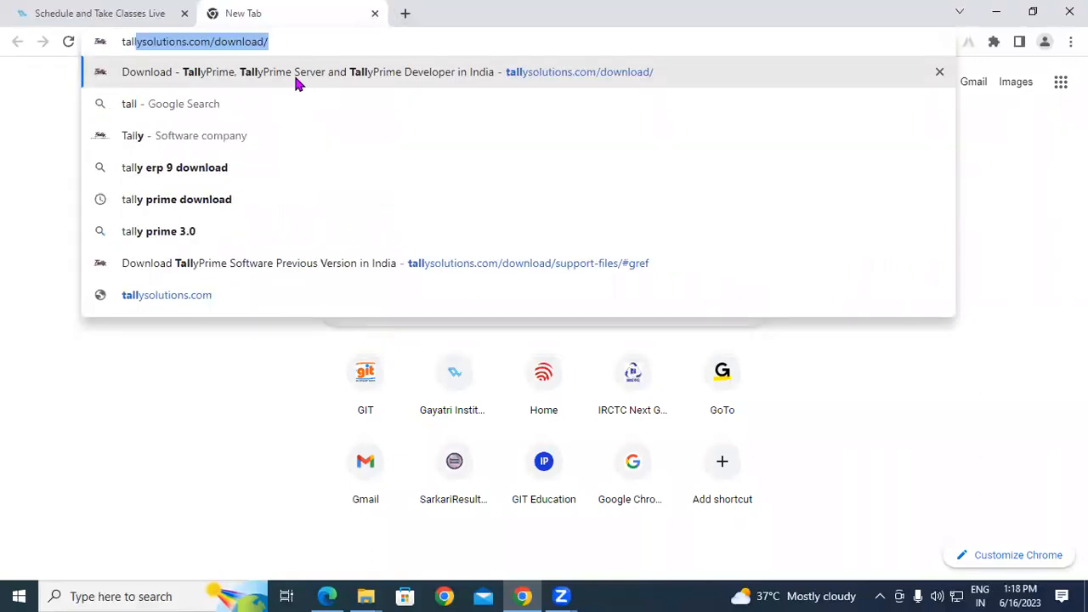
text(y sales)
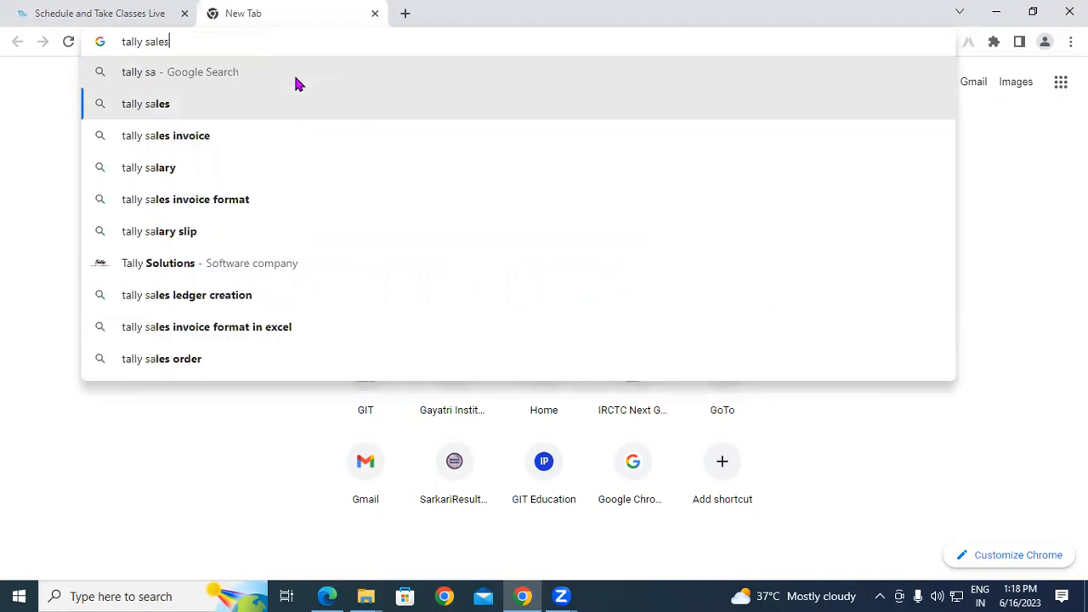
key(BackSpace)
key(BackSpace)
key(BackSpace)
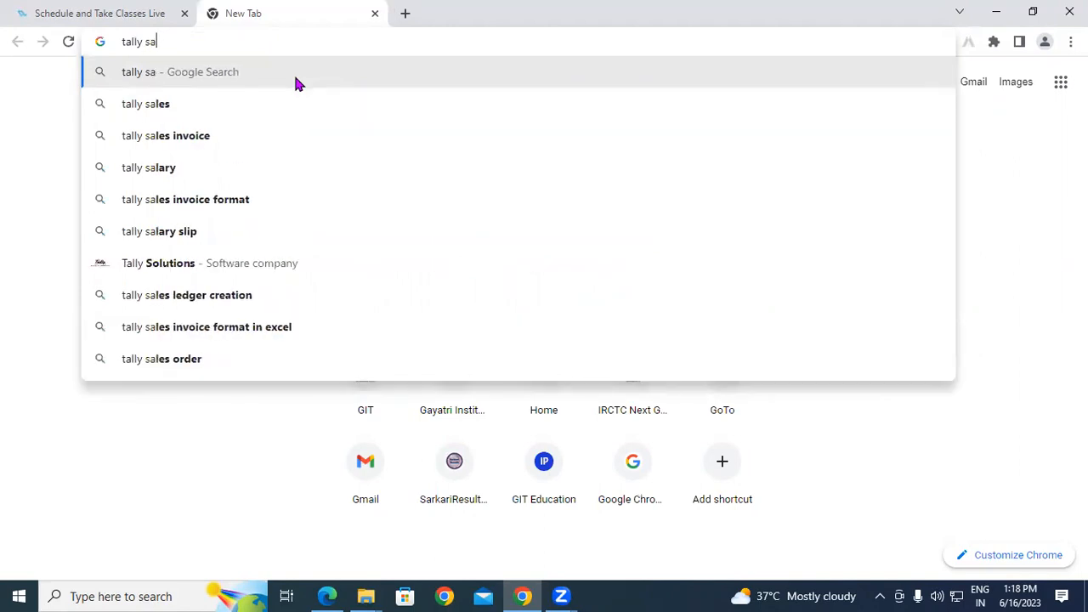
key(BackSpace)
key(Down)
key(Return)
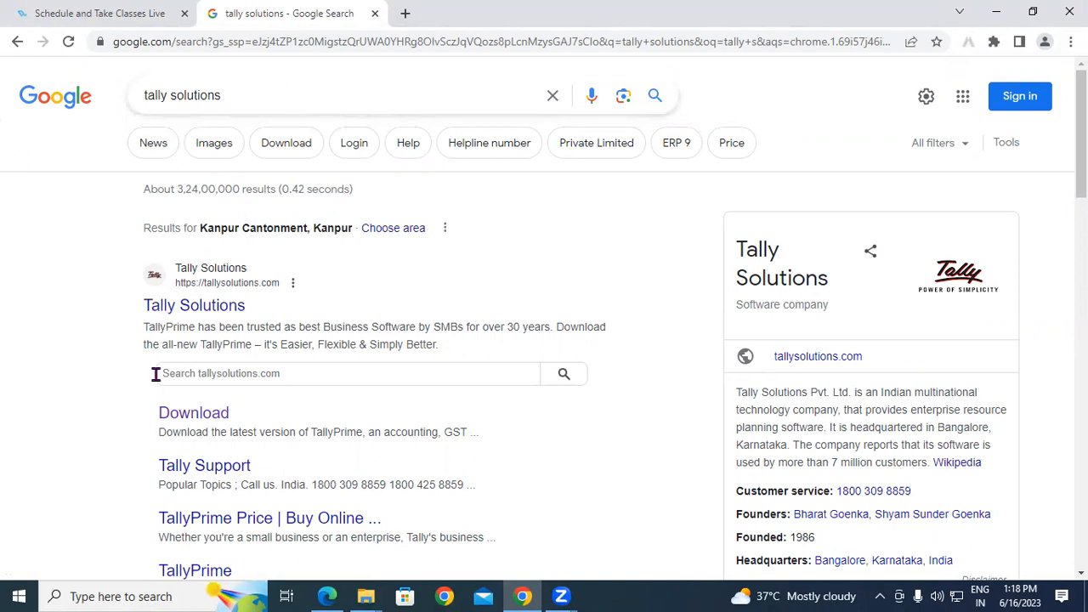
Open the TallyPrime download page from the Tally Solutions search result.
drag(146, 418, 236, 426)
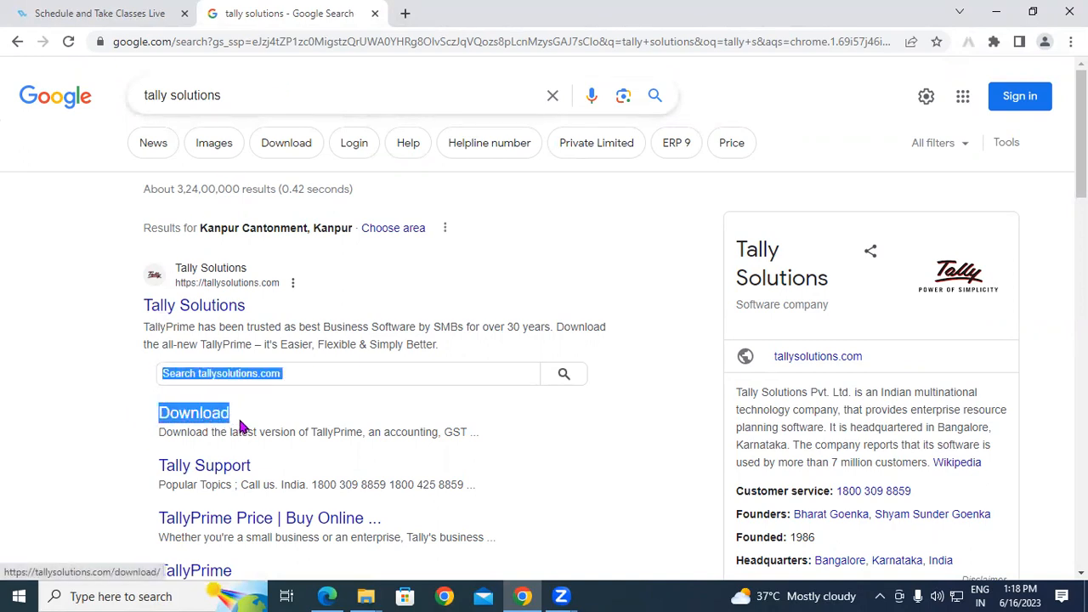
click(241, 423)
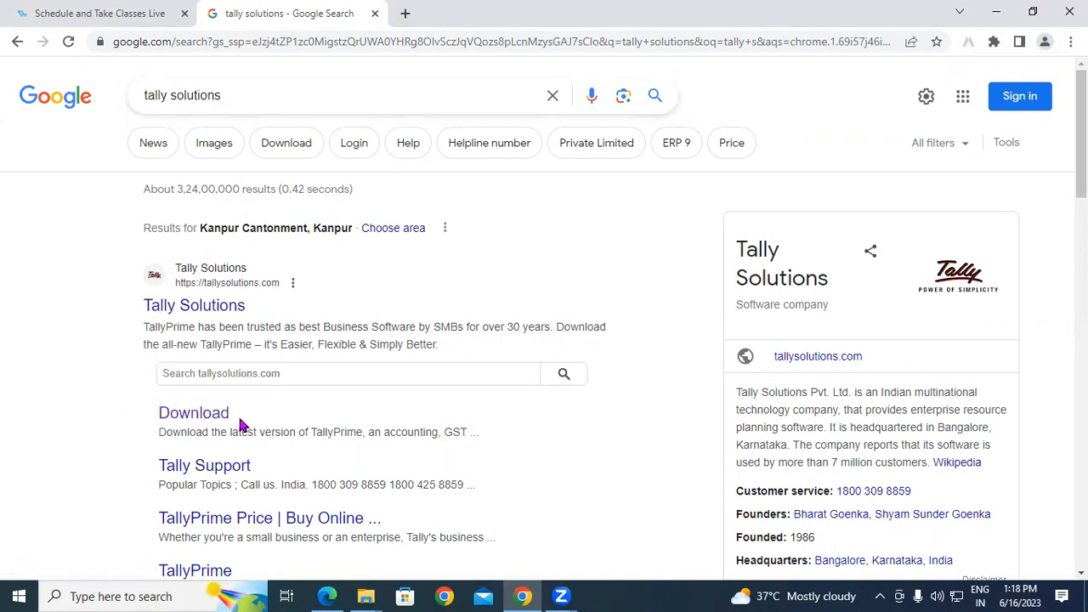
click(212, 422)
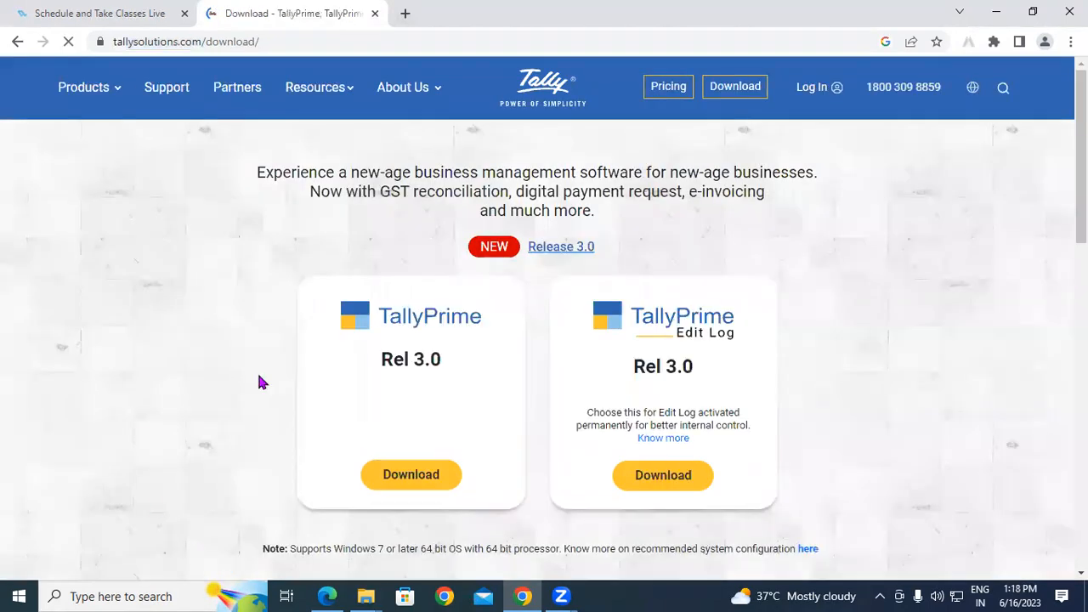
Download the TallyPrime Rel 3.0 installer from its card on the download page.
drag(346, 306, 471, 318)
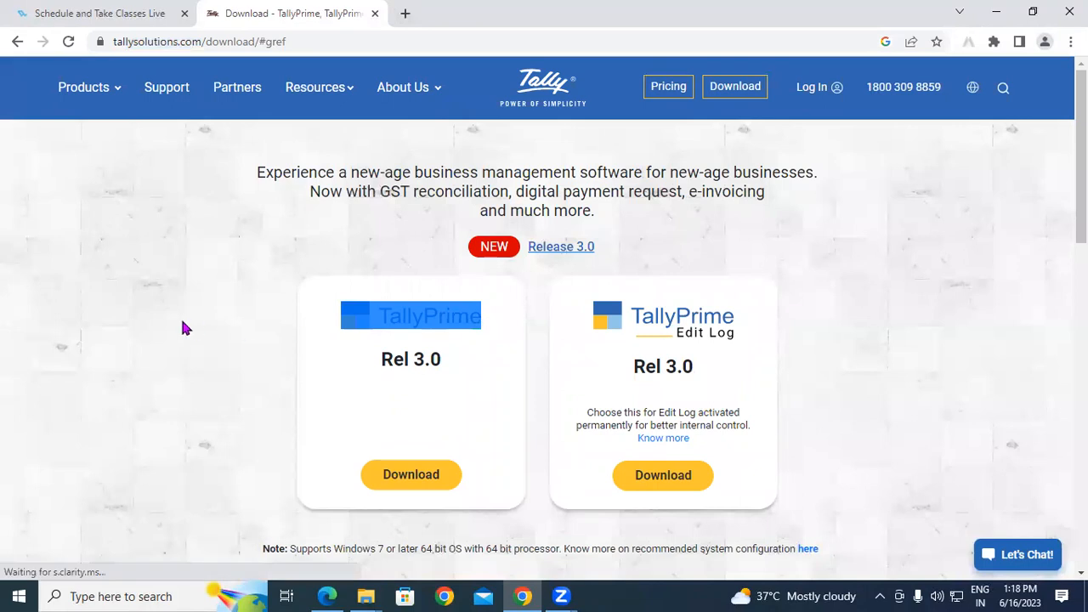
click(182, 317)
scroll(405, 351, down, 2)
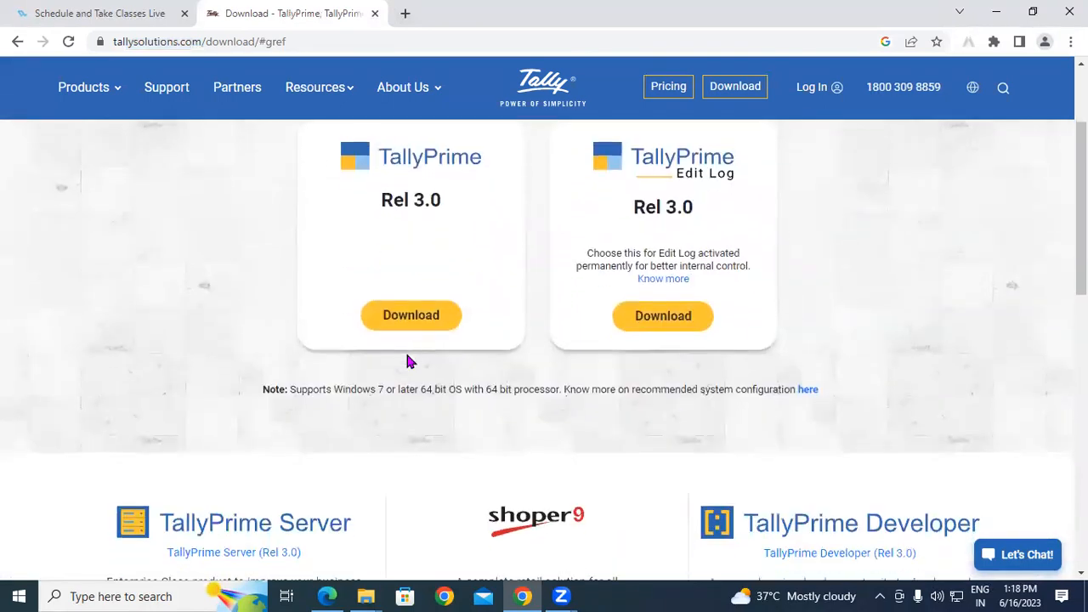
scroll(480, 309, down, 3)
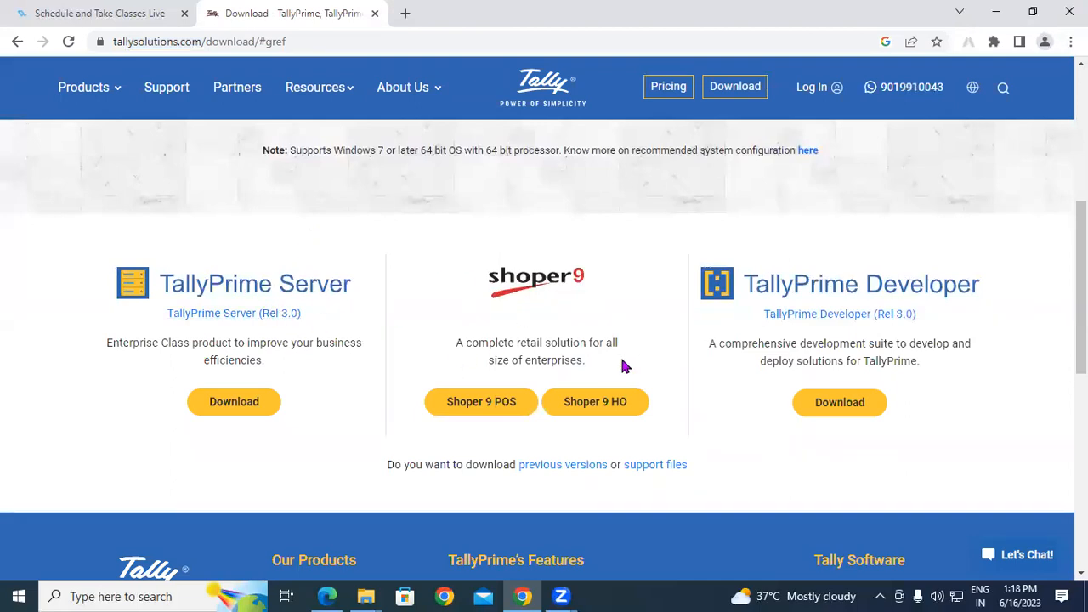
scroll(623, 297, down, 1)
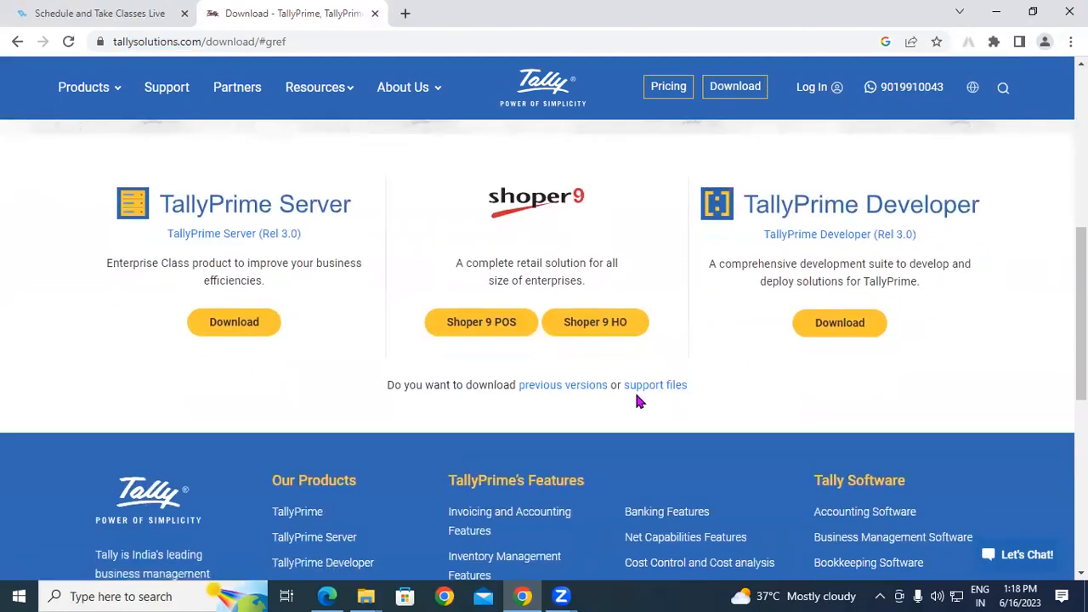
scroll(640, 402, up, 5)
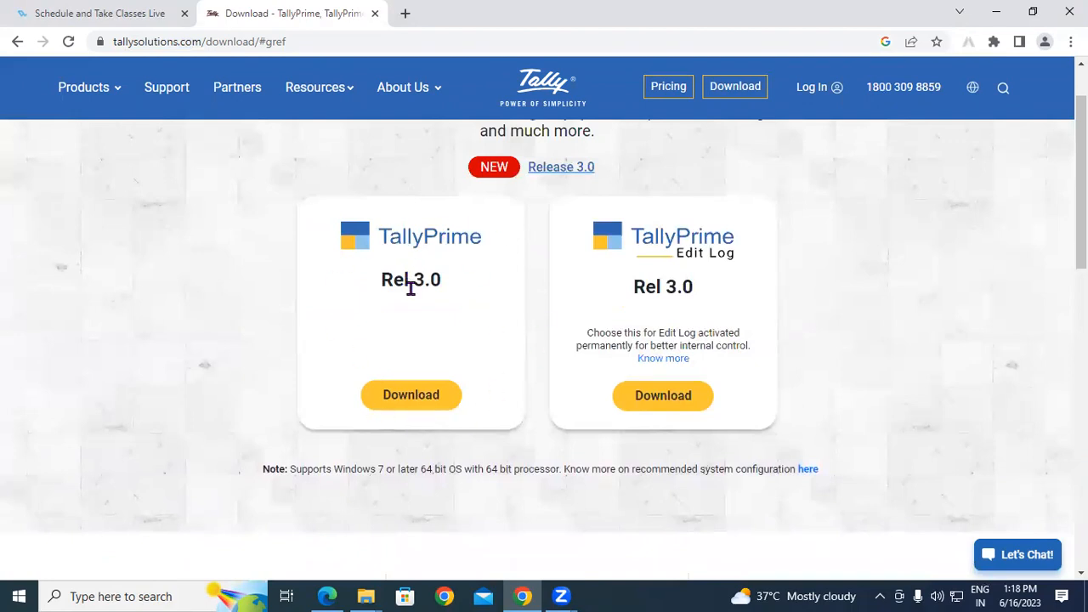
click(422, 403)
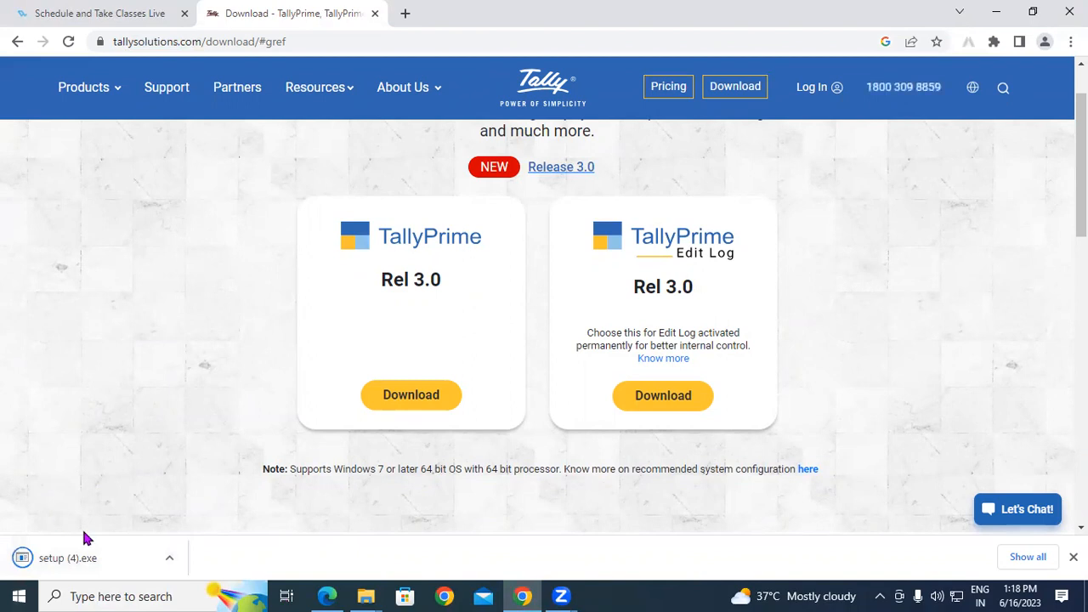
Open the finished setup (4).exe installer from Chrome's download bar.
click(170, 559)
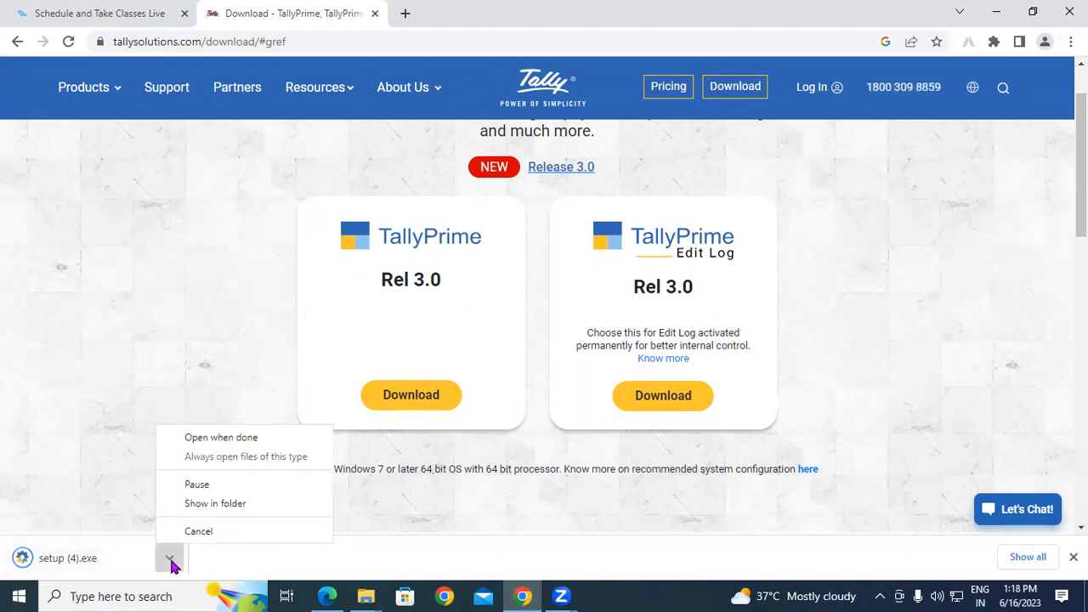
click(170, 560)
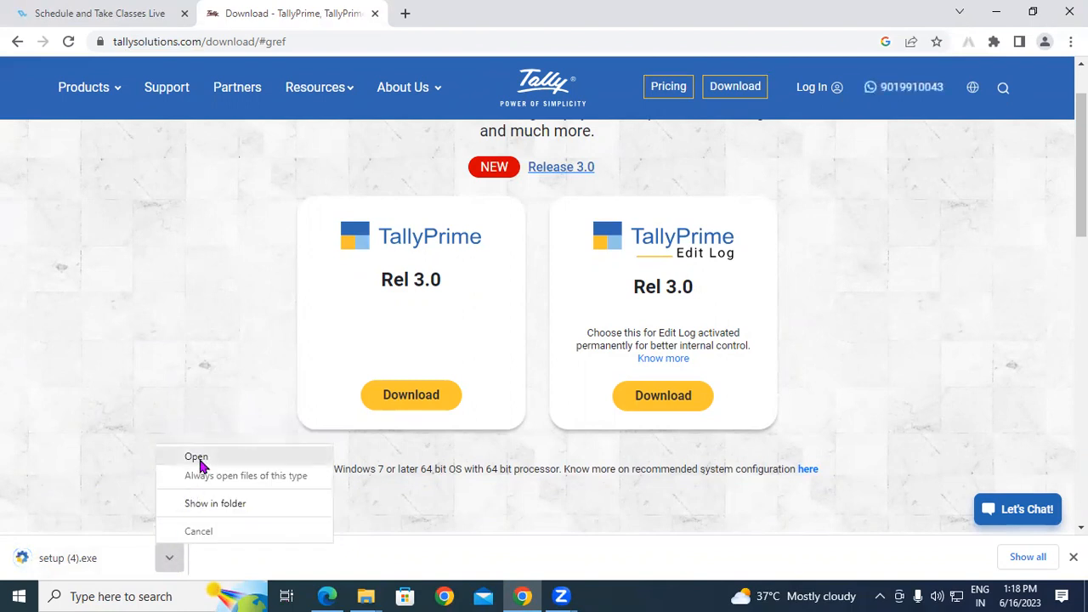
click(199, 462)
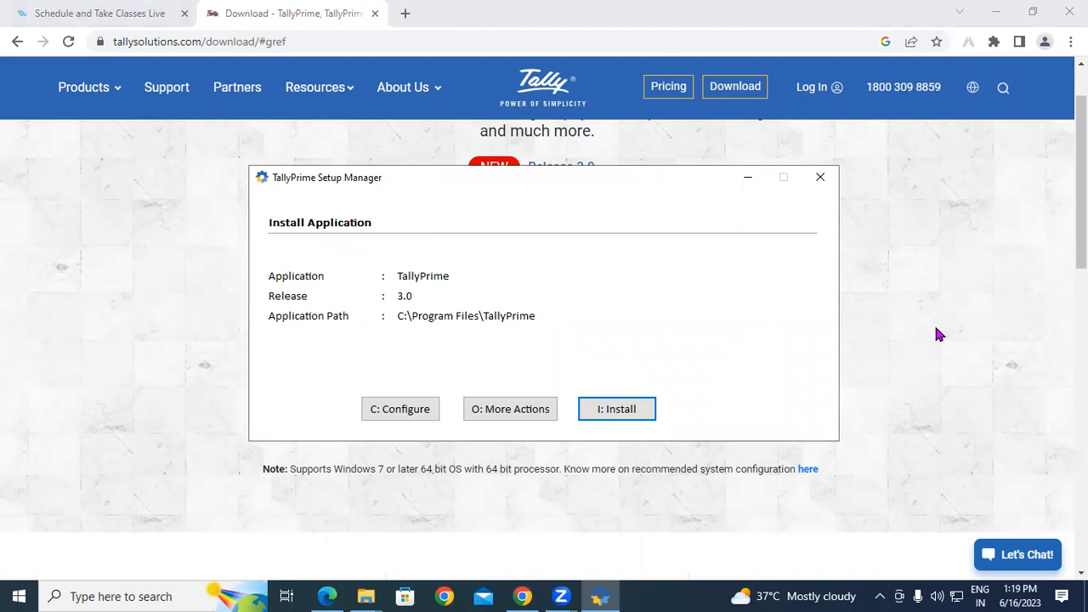
In Configure, start editing the Application Path with the folder browser.
click(389, 412)
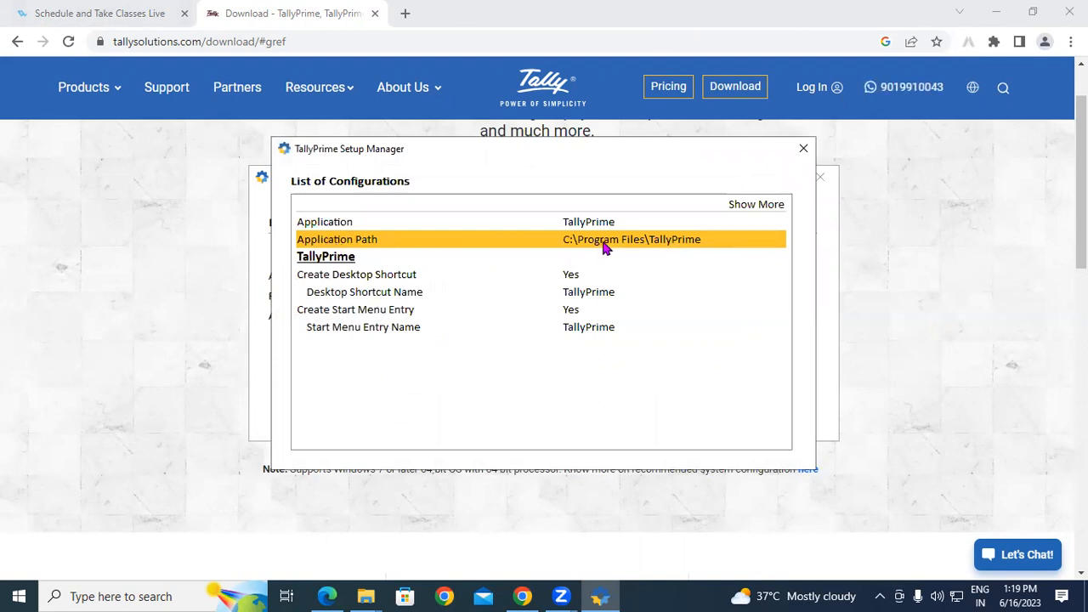
click(687, 244)
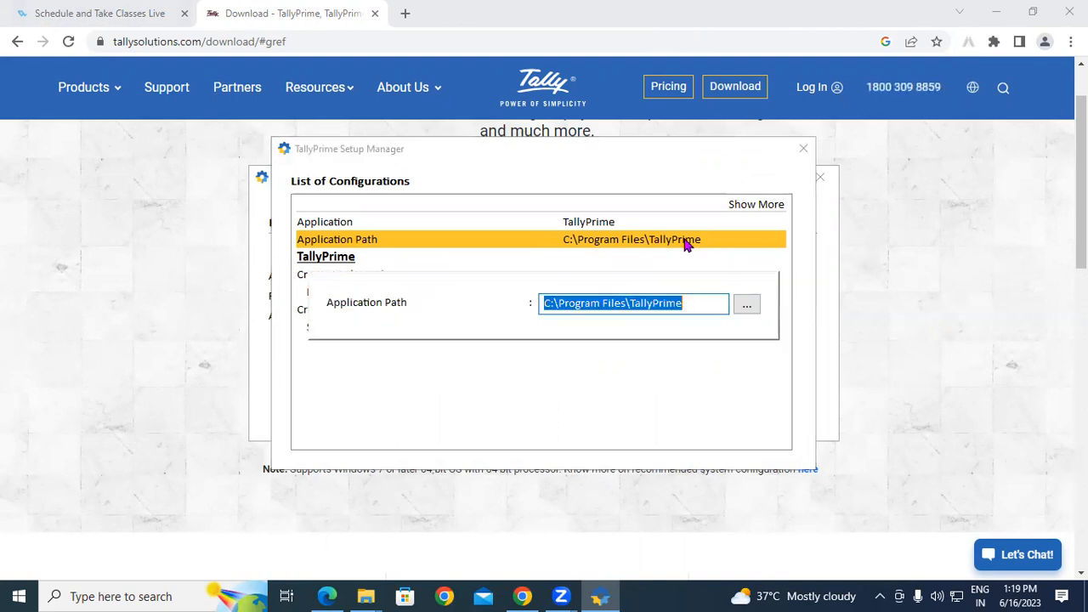
click(745, 306)
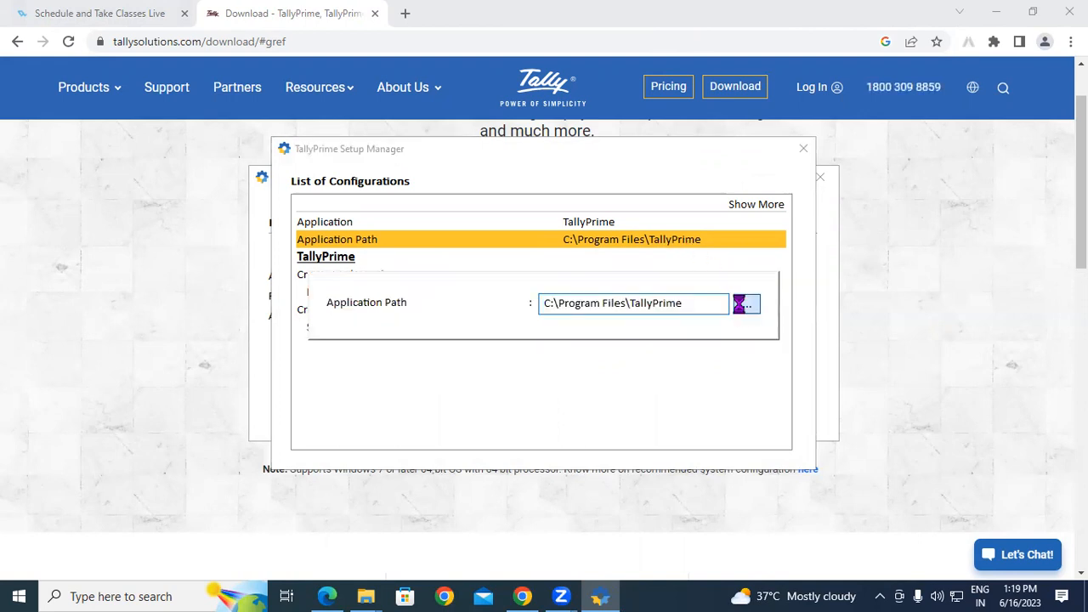
Expand This PC and Local Disk (D:) in the folder browser, then show the desktop.
click(483, 286)
scroll(482, 290, down, 3)
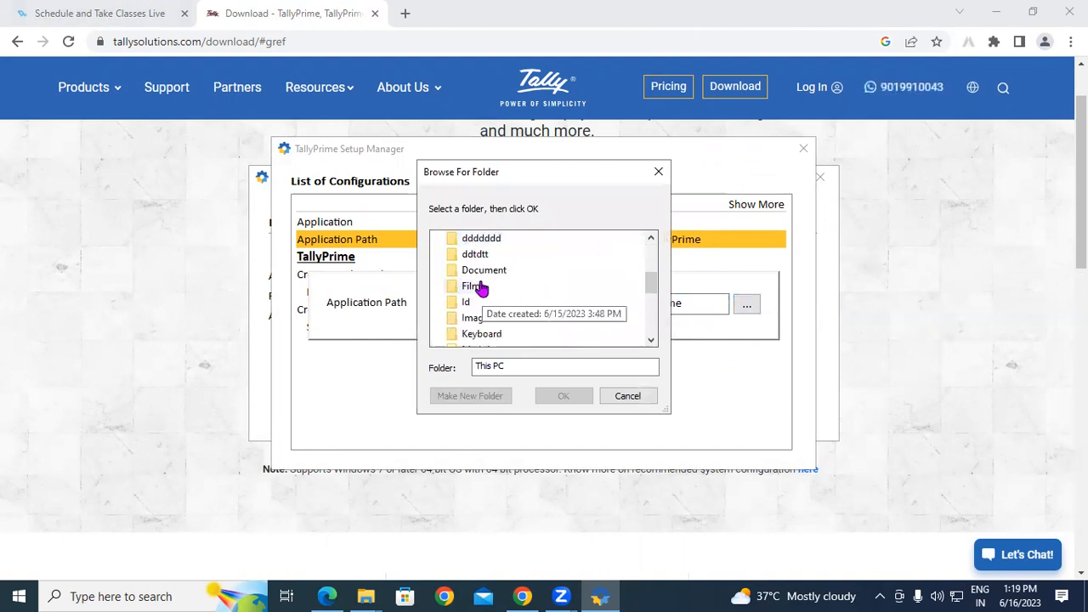
drag(651, 283, 652, 255)
double_click(491, 255)
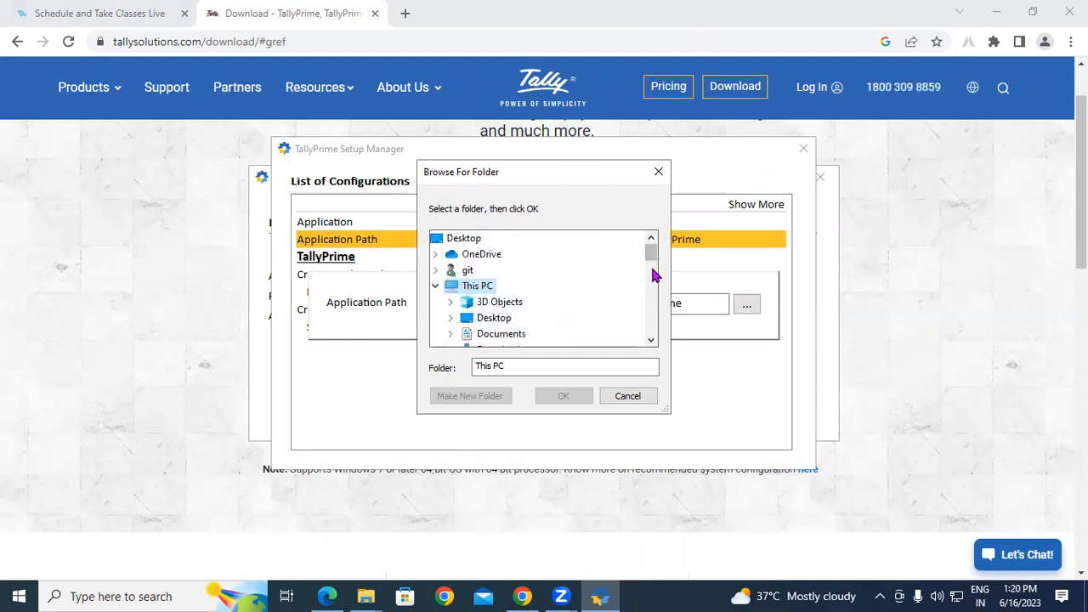
click(652, 341)
click(651, 341)
click(651, 341)
click(652, 341)
click(651, 341)
click(651, 341)
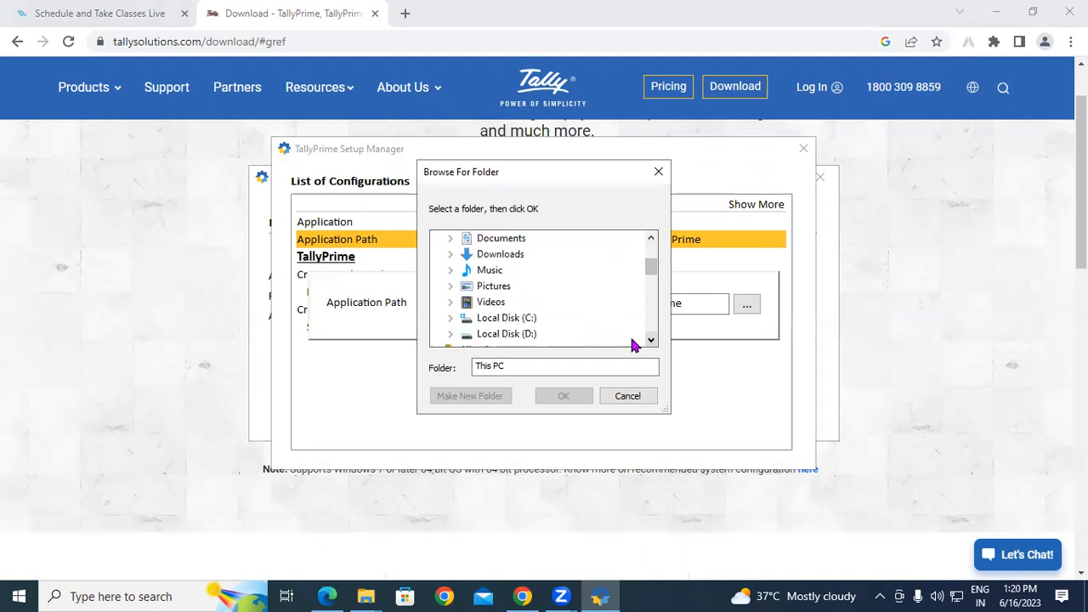
double_click(528, 334)
scroll(534, 292, down, 3)
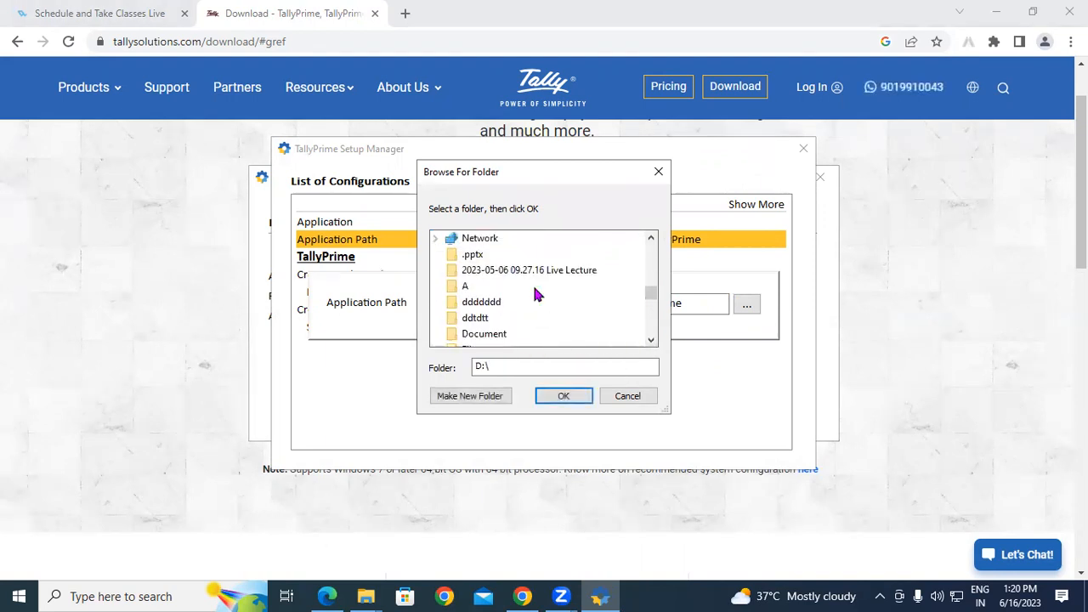
scroll(534, 290, down, 3)
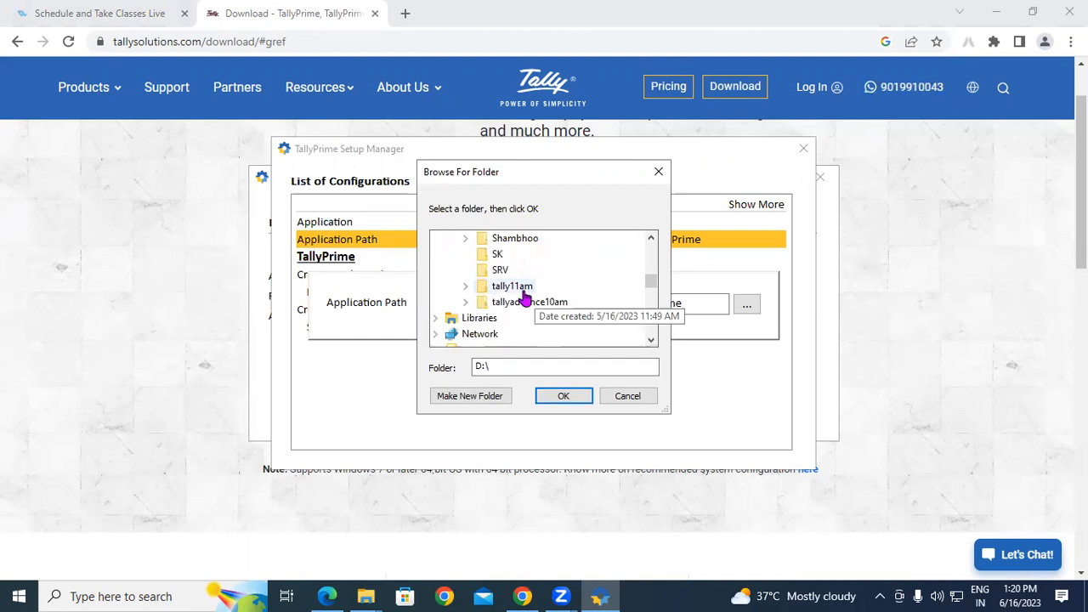
key(super+d)
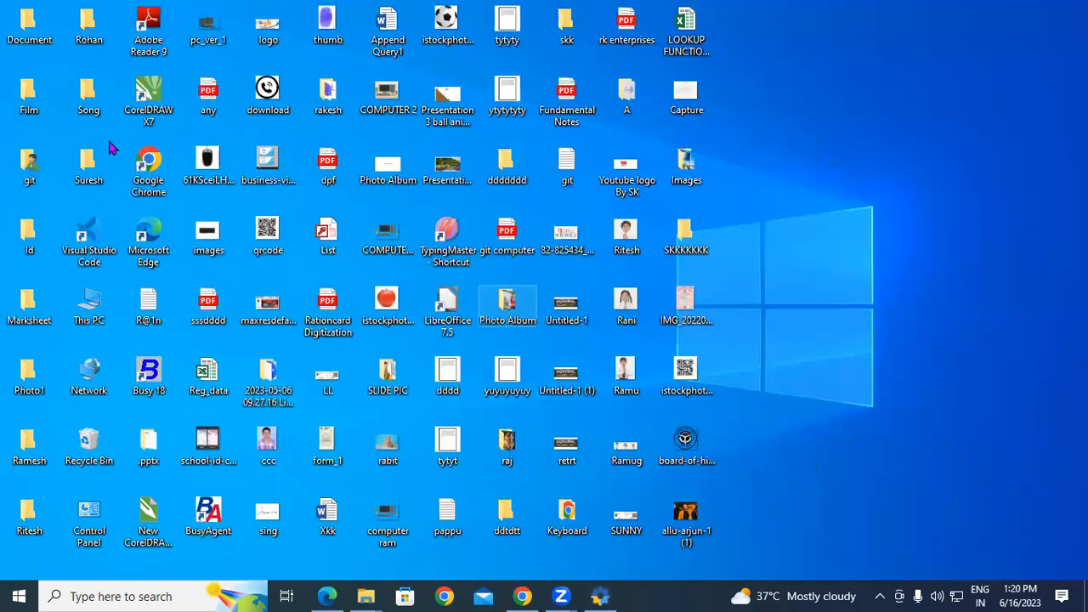
Create a new folder 'tally prime 1.3' on Local Disk (D:) and close the window.
double_click(99, 311)
double_click(475, 361)
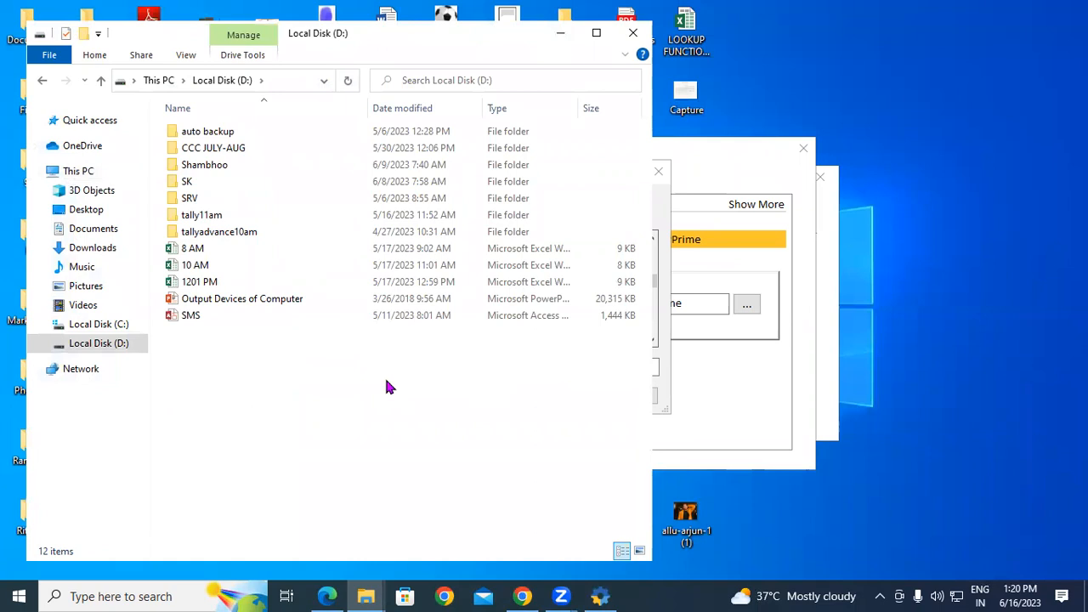
key(ctrl+shift+n)
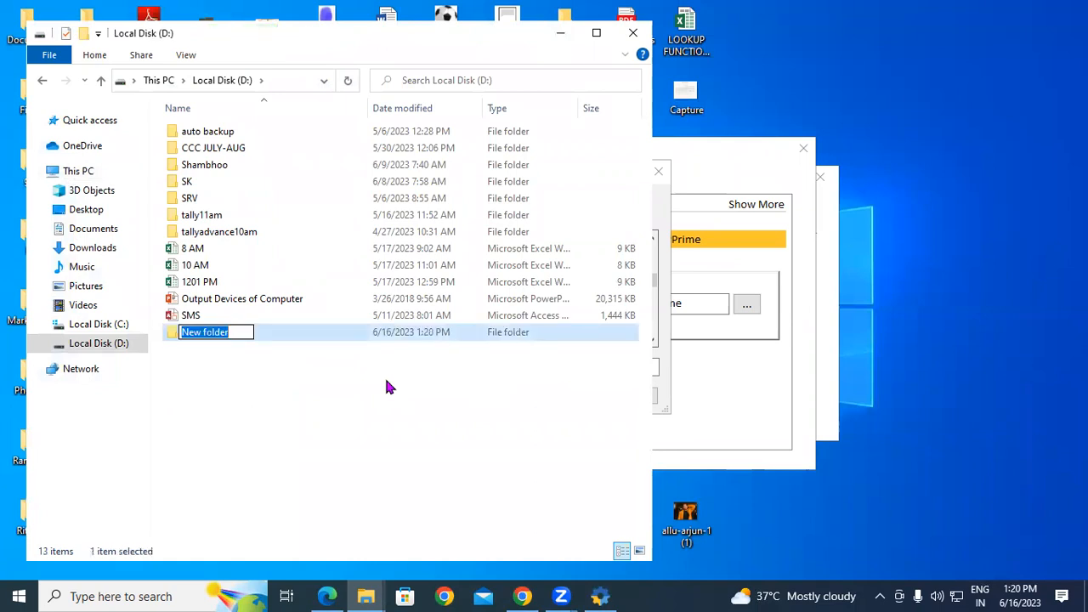
text(tall)
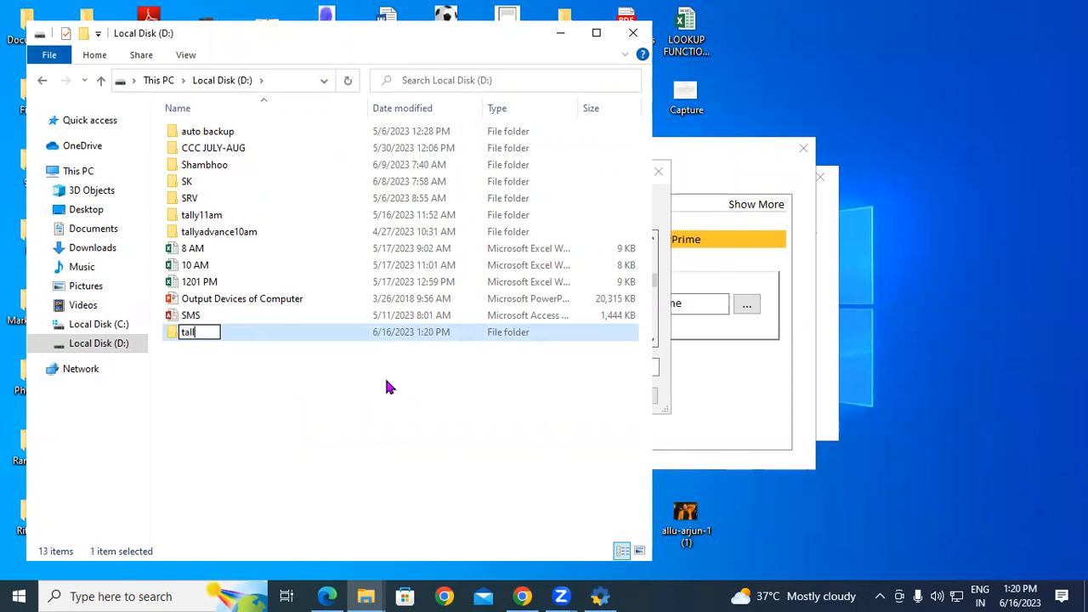
text(y prime 1)
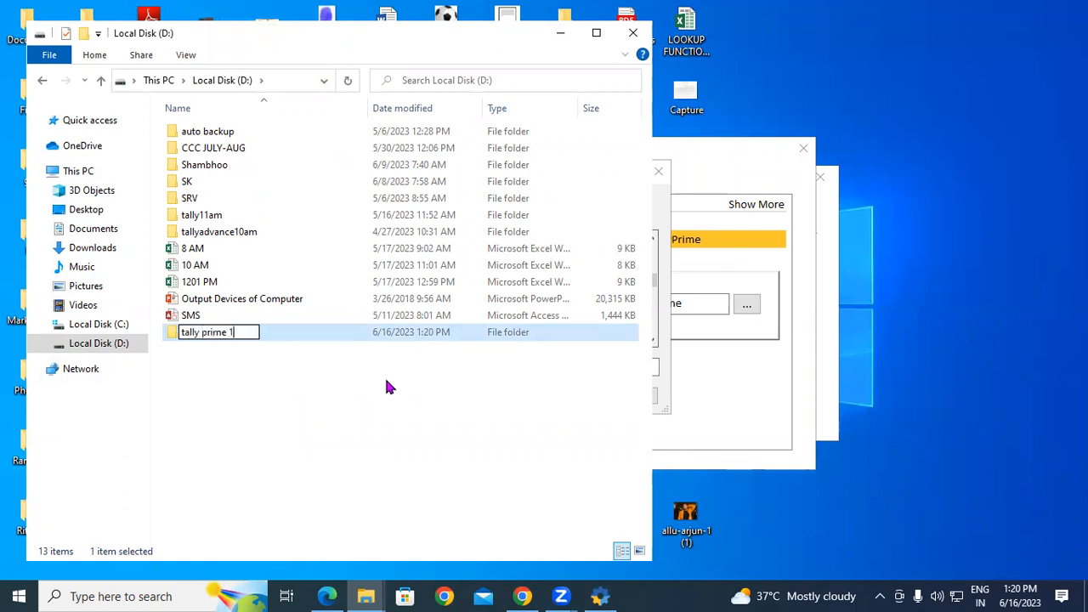
text(.3)
key(Return)
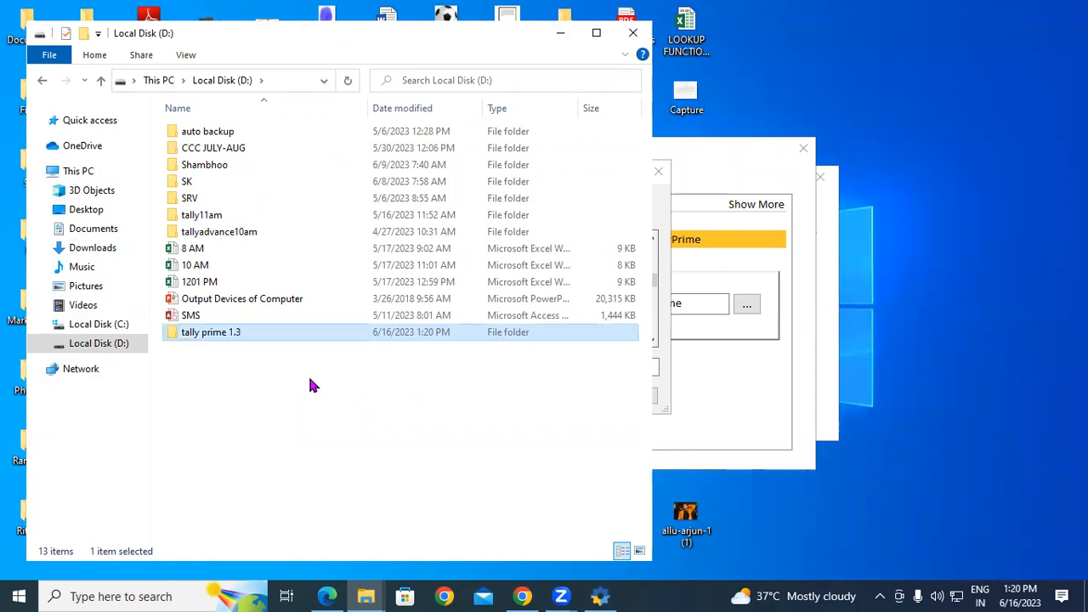
click(634, 32)
Choose D:\tally prime 1.3 as the Application Path in the folder browser.
click(630, 396)
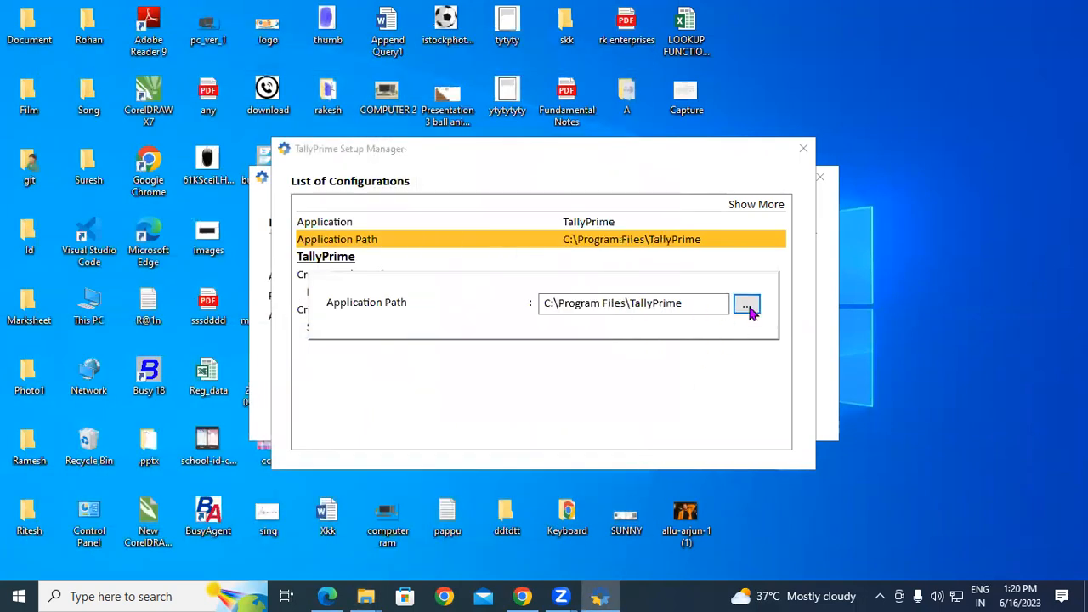
click(749, 308)
click(480, 286)
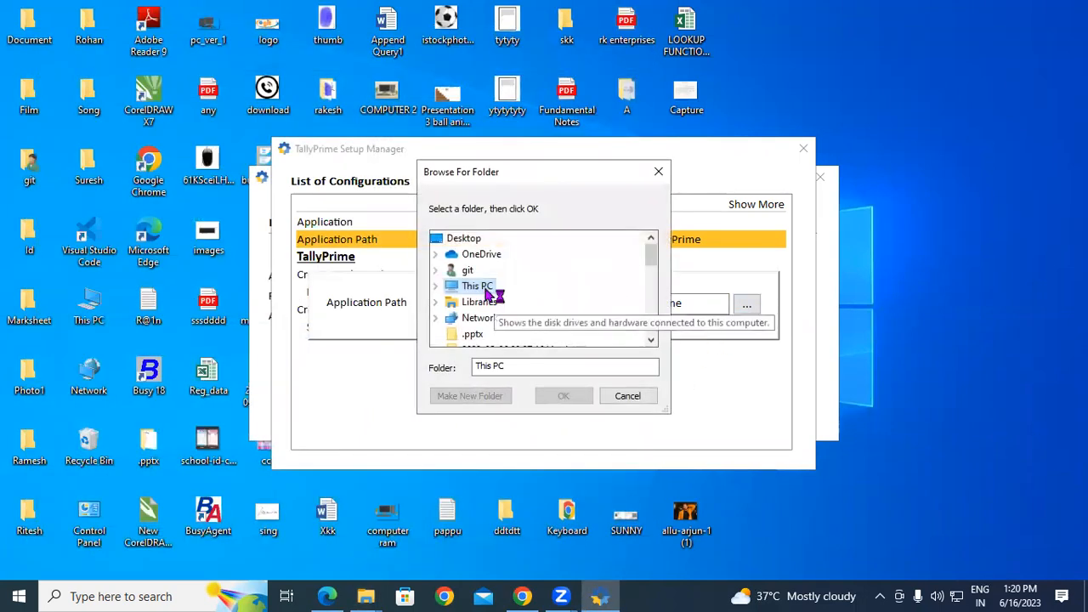
double_click(479, 286)
scroll(651, 264, down, 2)
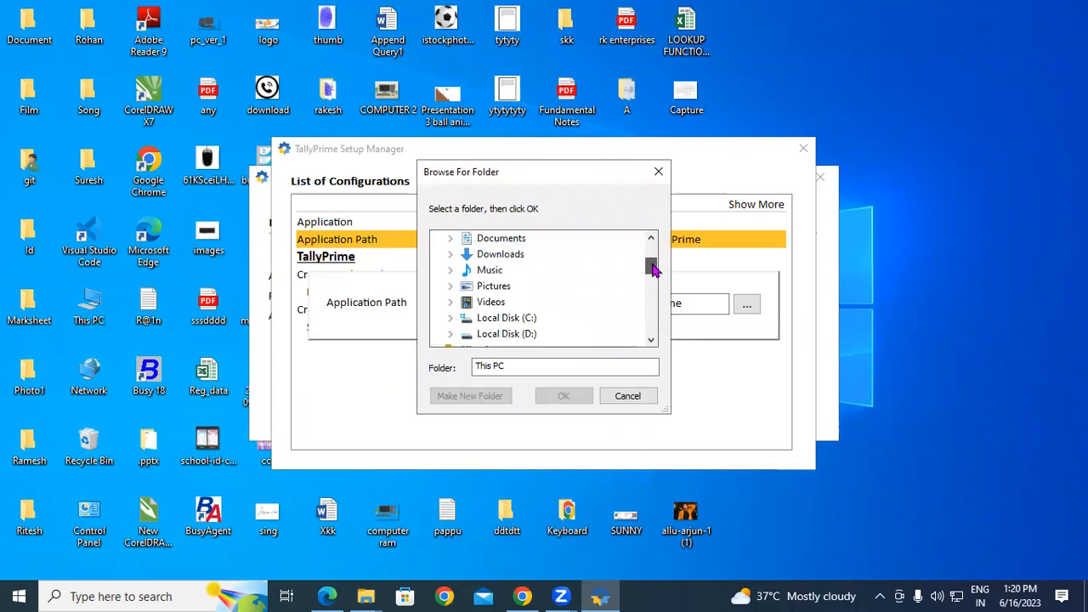
double_click(505, 337)
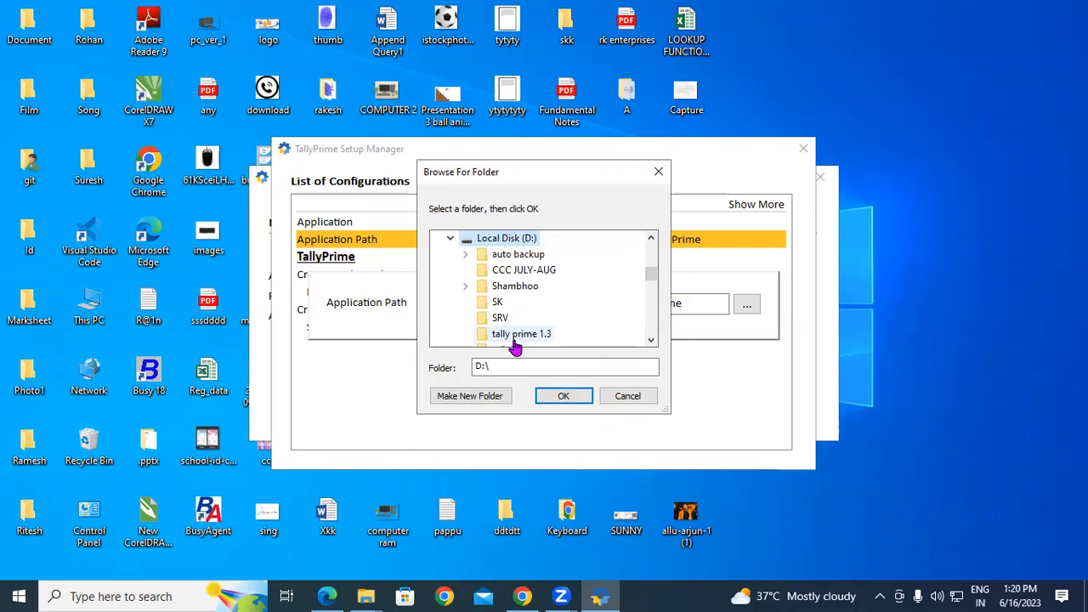
click(515, 338)
click(566, 399)
click(565, 401)
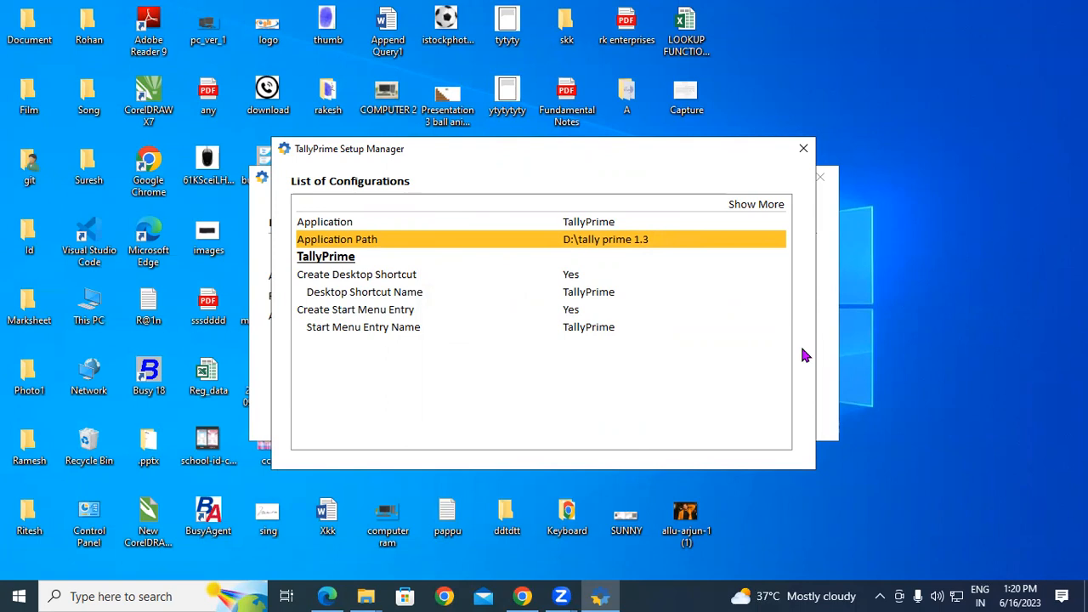
Accept the List of Configurations to return to the Install Application summary.
key(Escape)
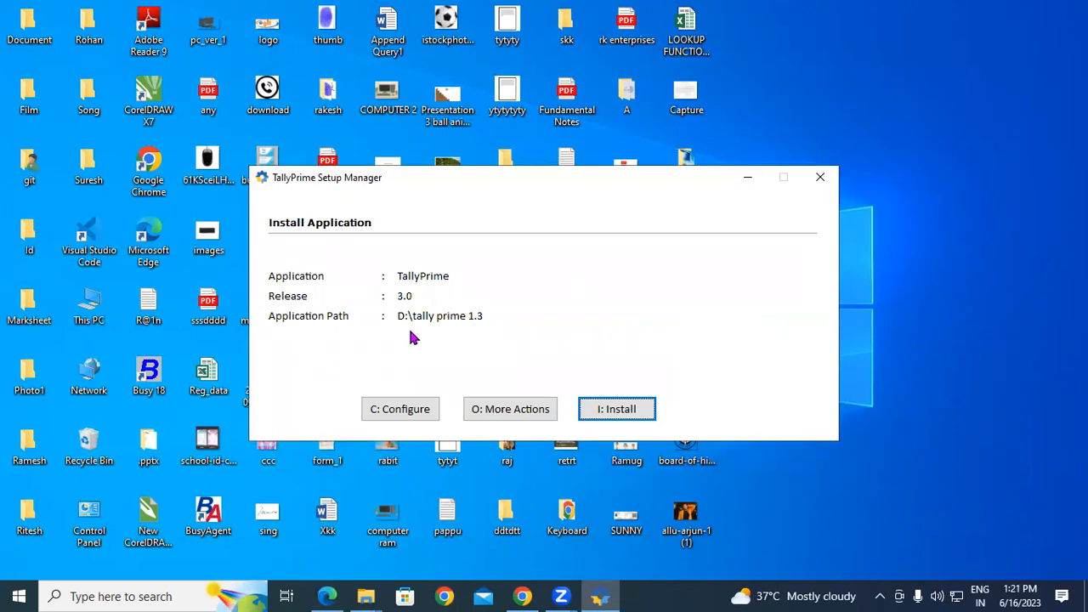
Install TallyPrime Release 3.0 into D:\tally prime 1.3.
click(598, 411)
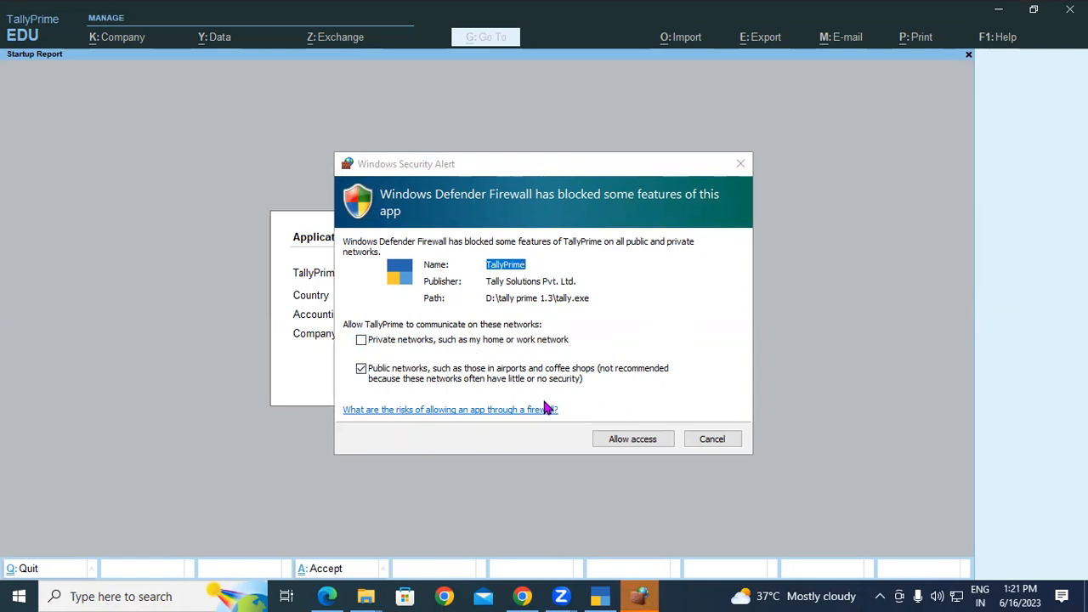
Allow tally.exe through the firewall alert and accept the Application Startup defaults.
click(635, 442)
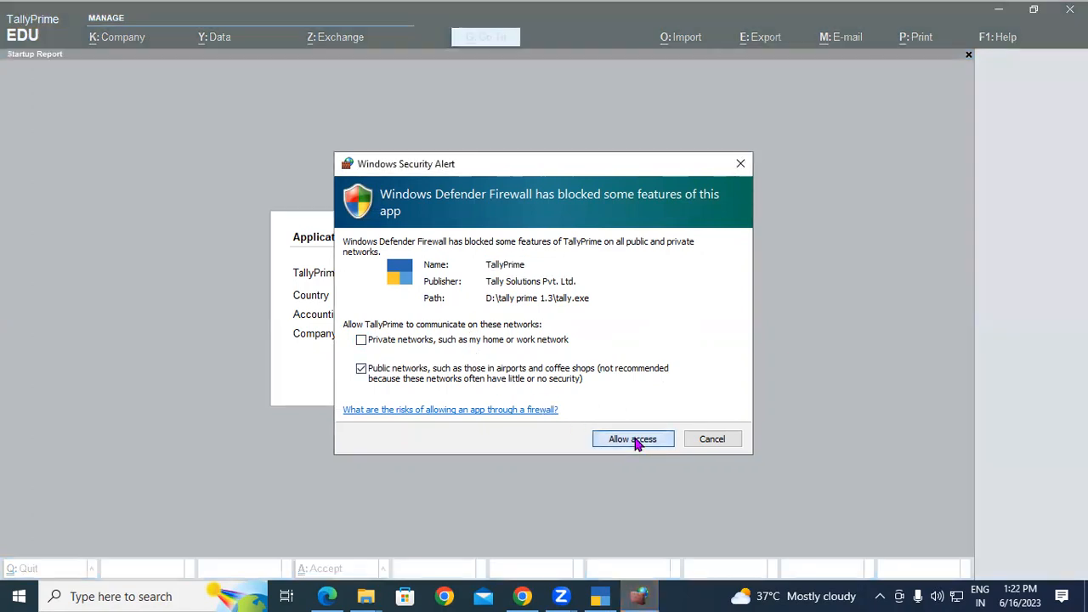
click(637, 442)
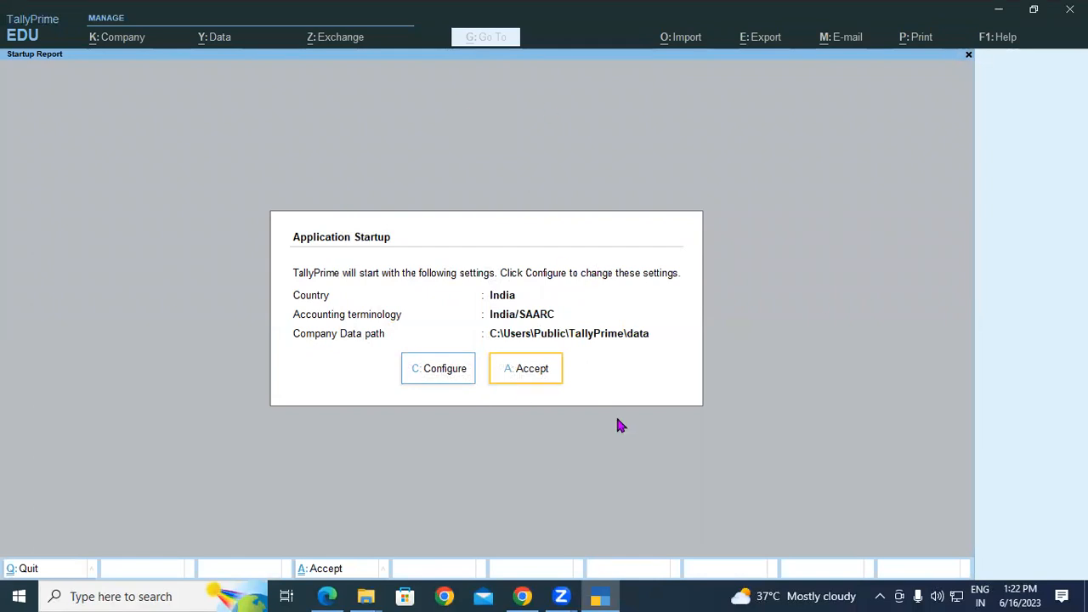
click(530, 372)
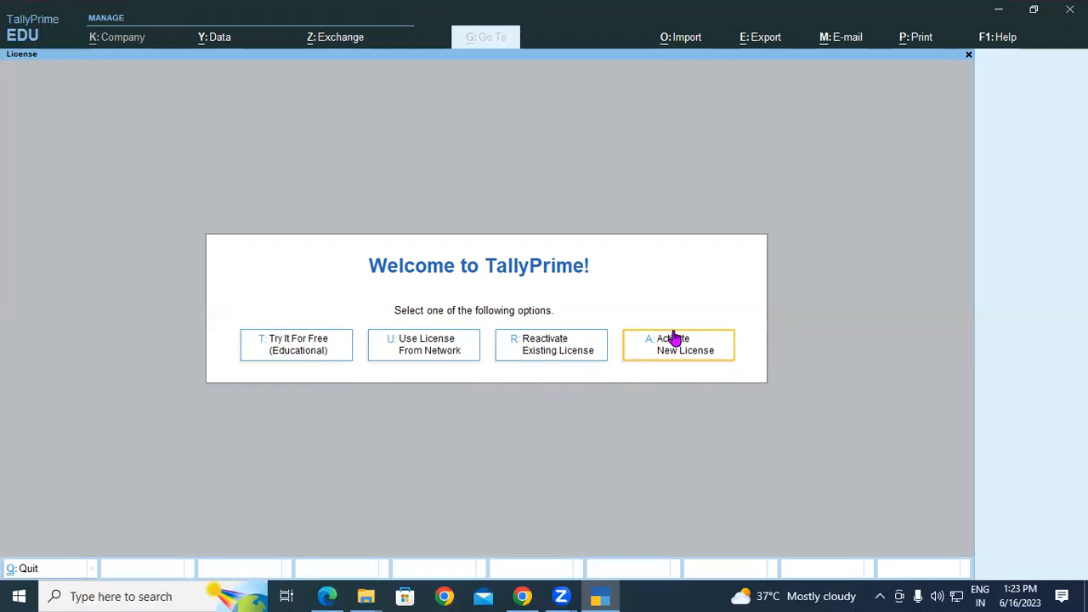
Choose Try It For Free (Educational), then bring up the Lesson 4 tutorial PDF in Edge.
click(294, 356)
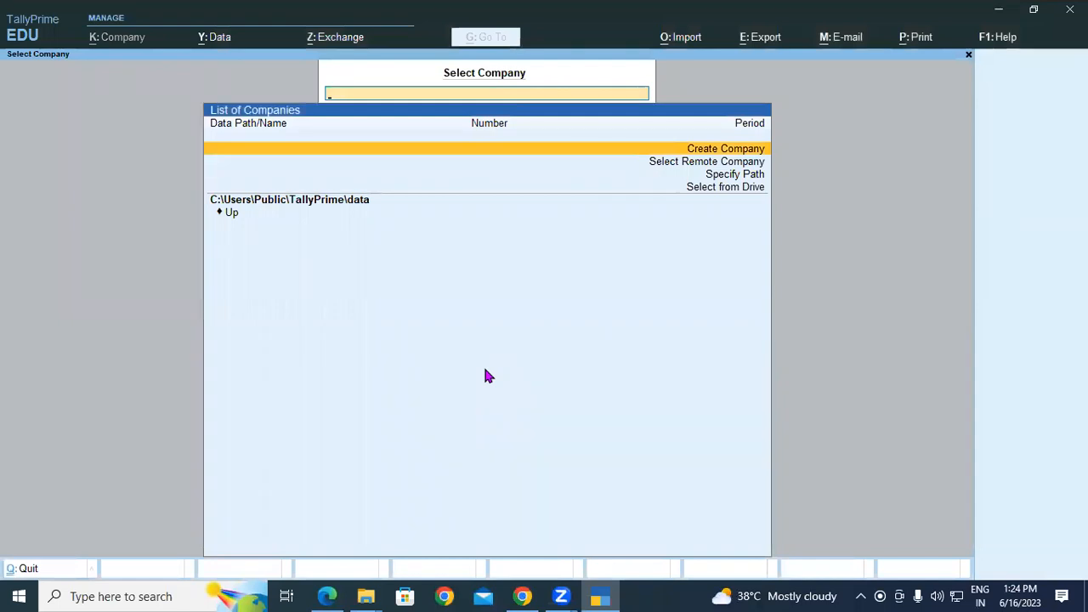
click(326, 596)
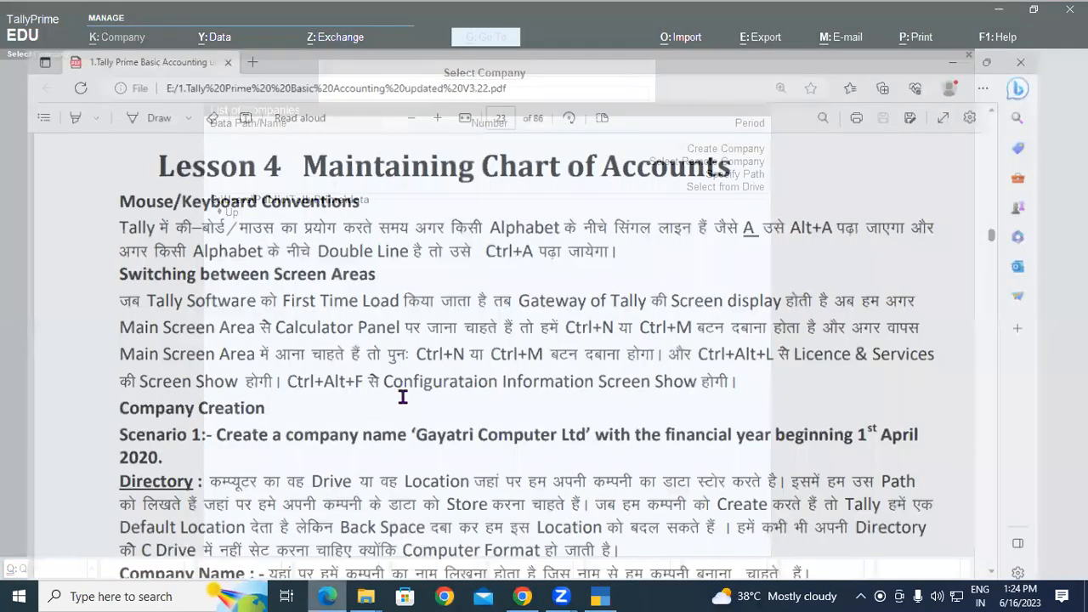
scroll(300, 282, up, 1)
drag(142, 201, 713, 200)
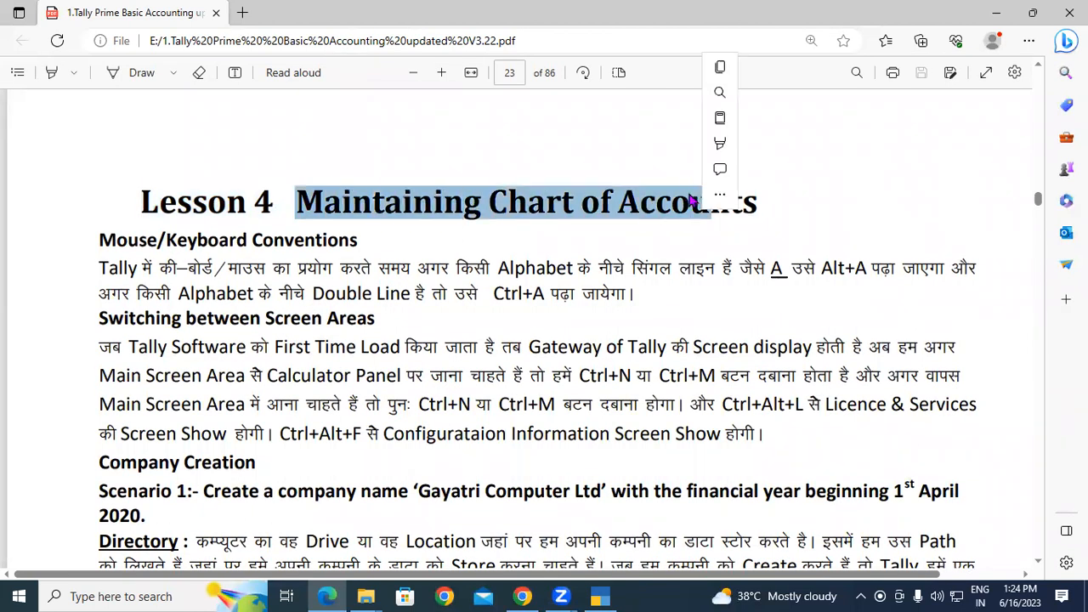
click(153, 232)
drag(99, 238, 274, 250)
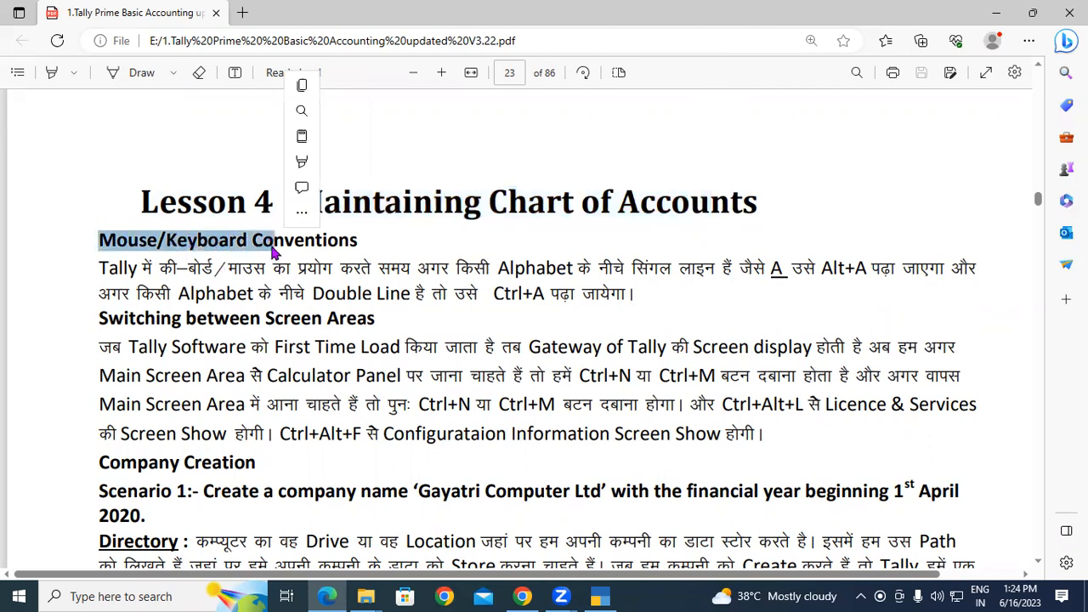
click(273, 250)
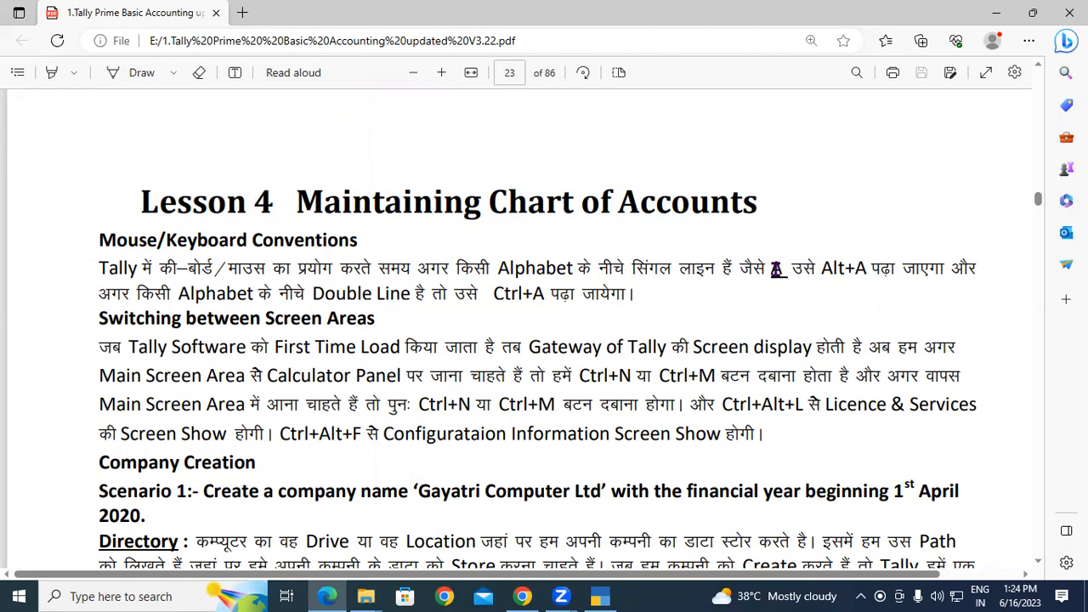
double_click(775, 269)
click(794, 279)
drag(820, 269, 902, 270)
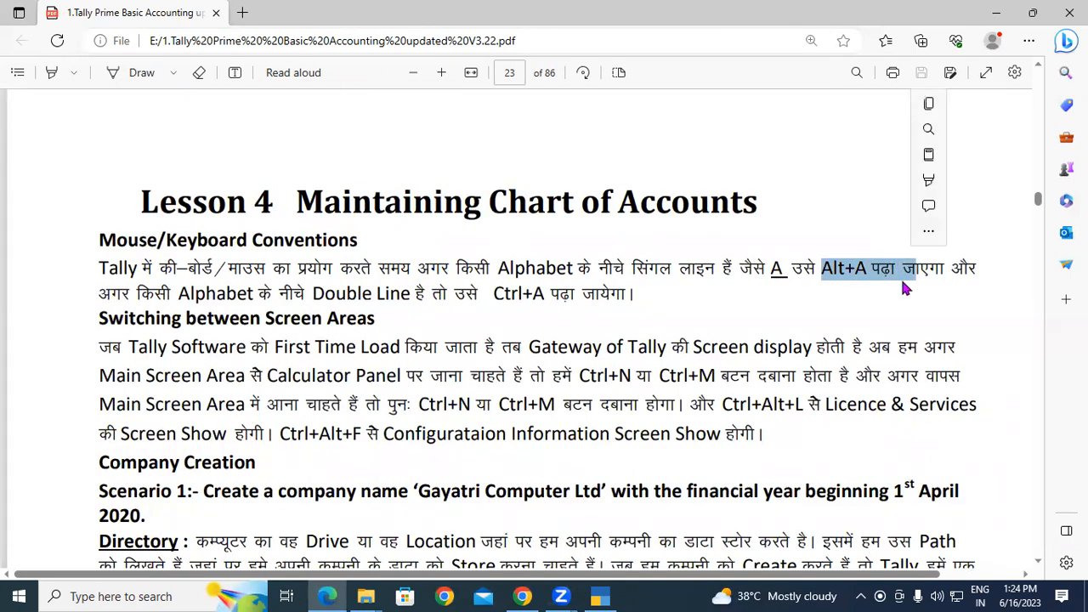
drag(756, 269, 797, 270)
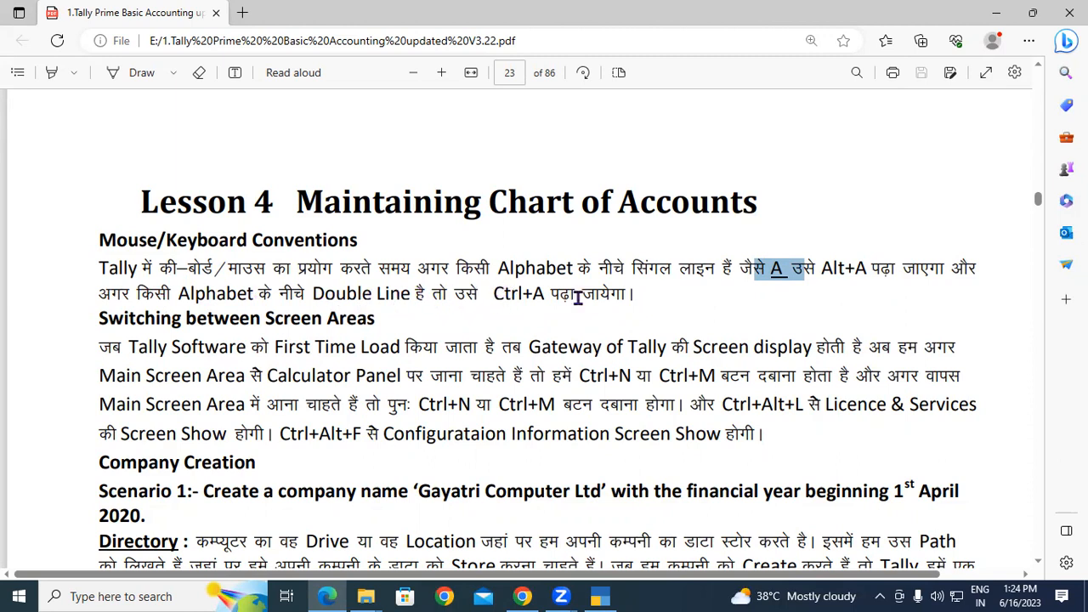
click(788, 275)
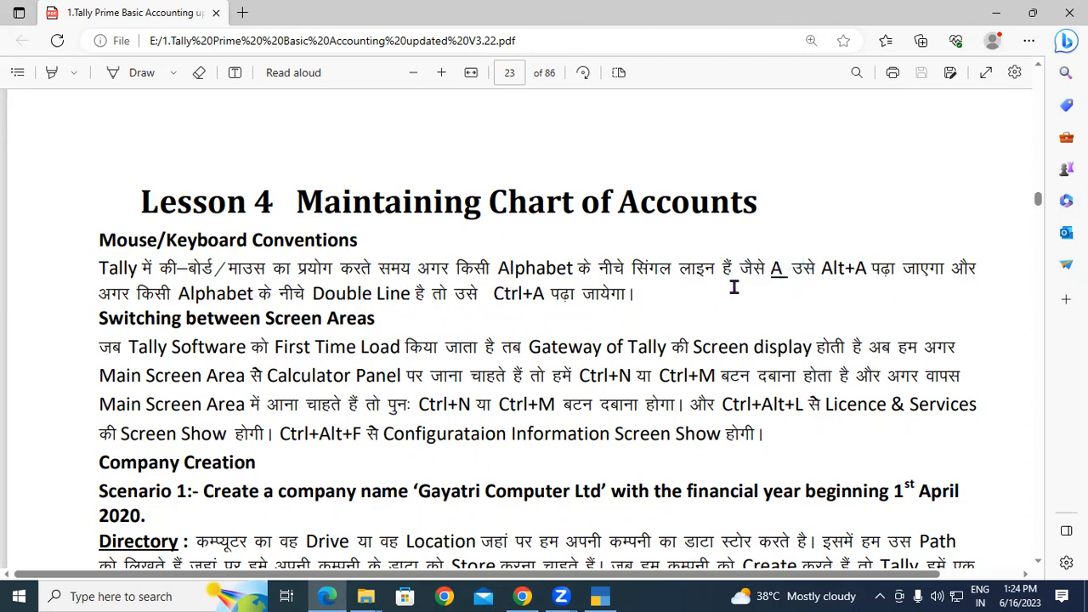
drag(460, 289, 629, 295)
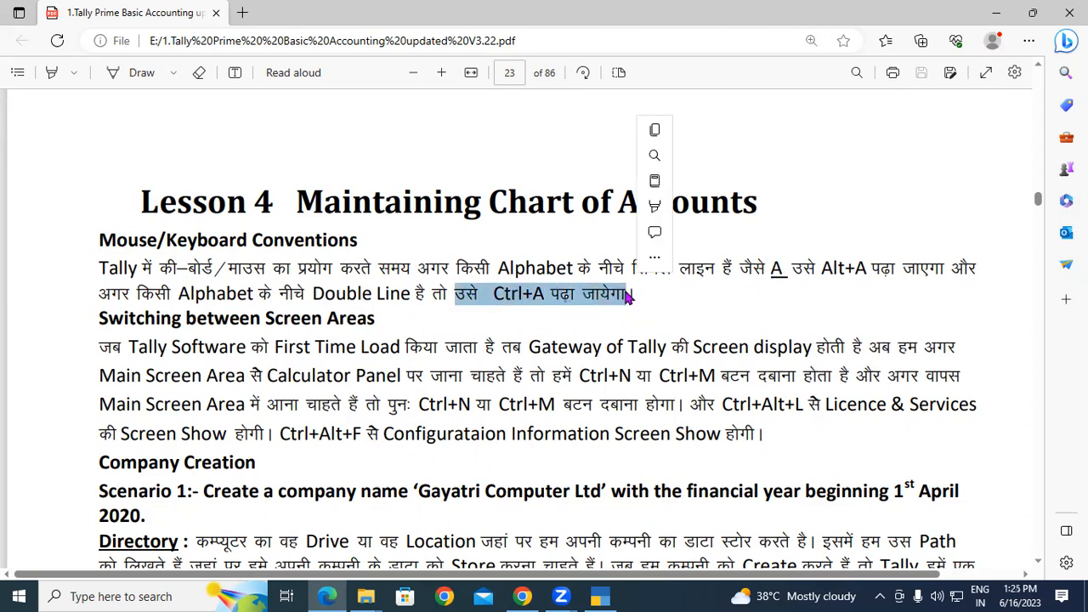
scroll(450, 330, down, 1)
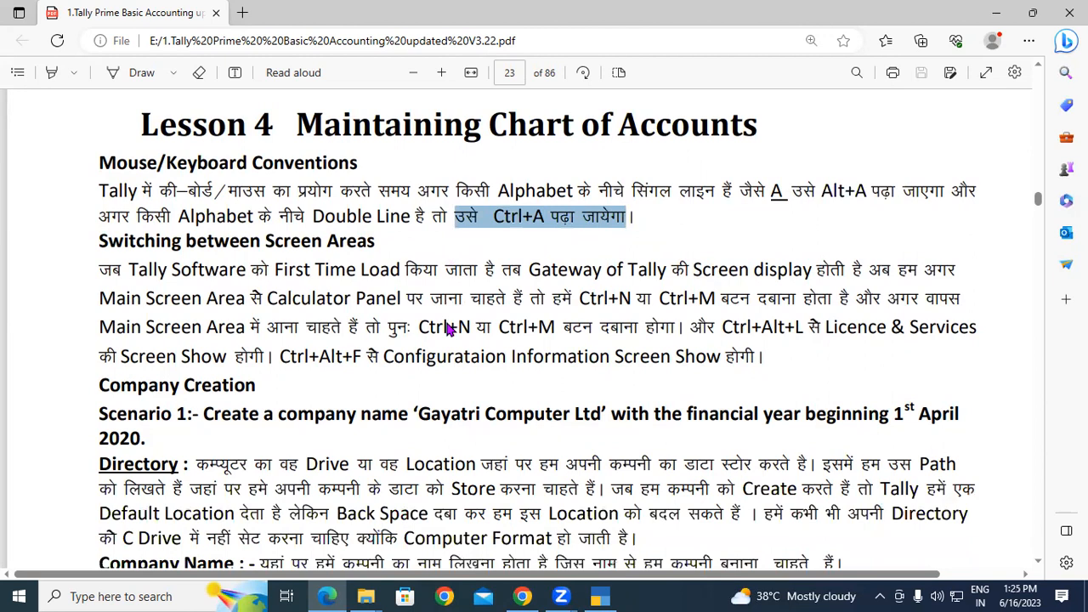
click(125, 249)
drag(99, 239, 384, 246)
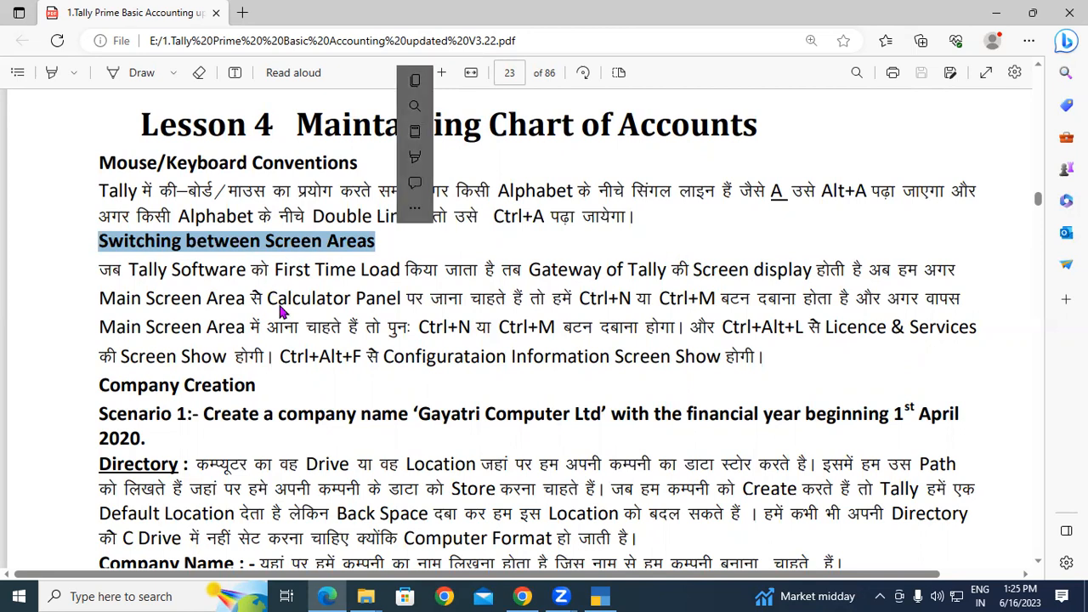
click(150, 272)
drag(151, 272, 358, 272)
click(451, 270)
drag(531, 271, 667, 268)
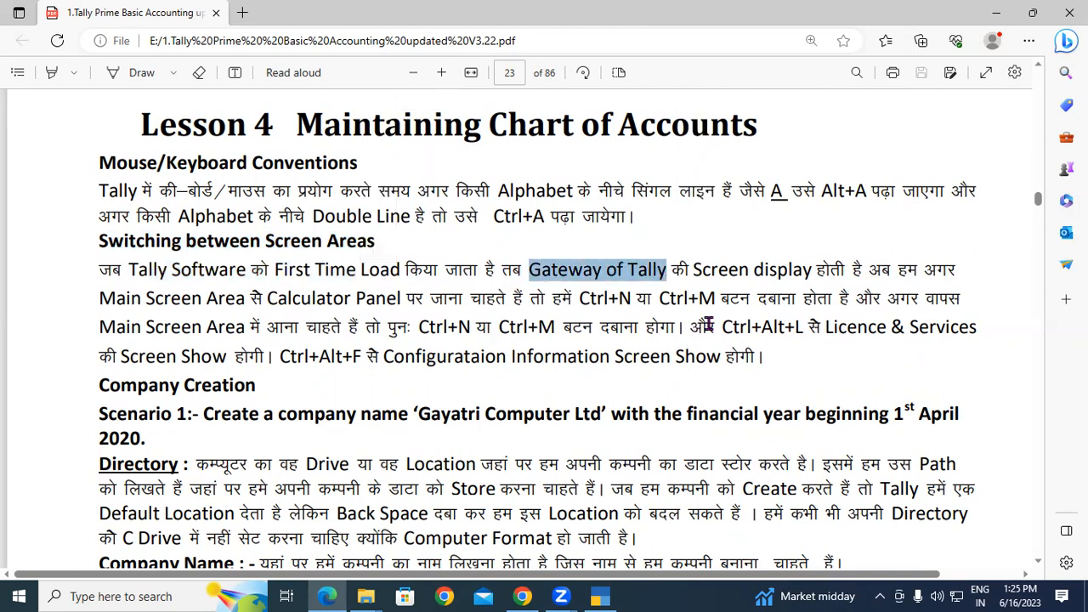
click(564, 270)
drag(531, 270, 687, 270)
drag(871, 269, 829, 298)
click(534, 297)
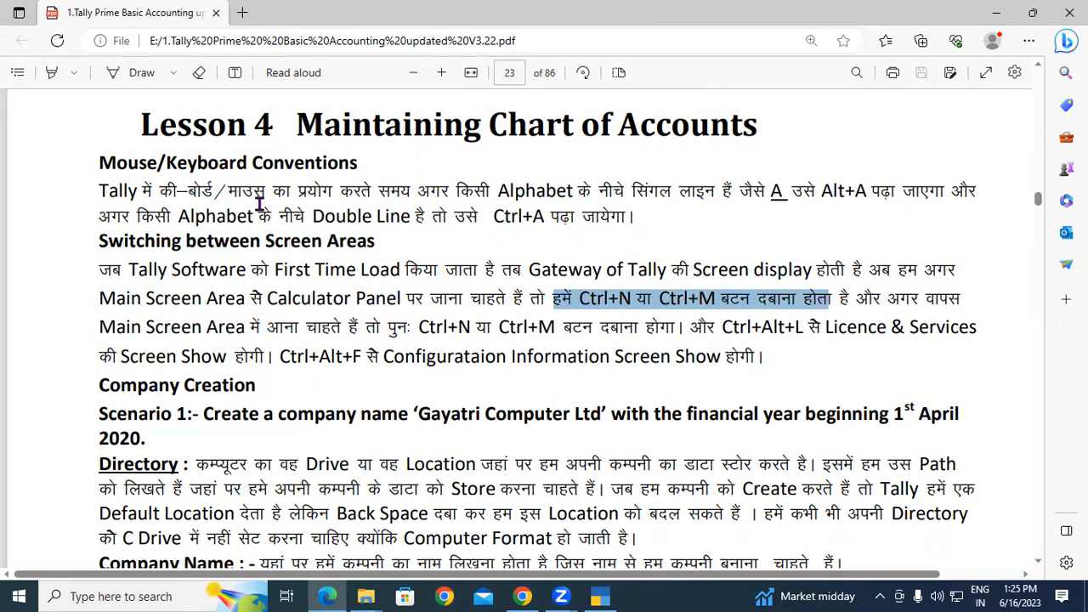
mouse_move(579, 297)
mouse_down()
mouse_move(712, 297)
mouse_move(581, 298)
mouse_up()
click(682, 300)
drag(856, 299, 798, 326)
click(380, 340)
click(772, 332)
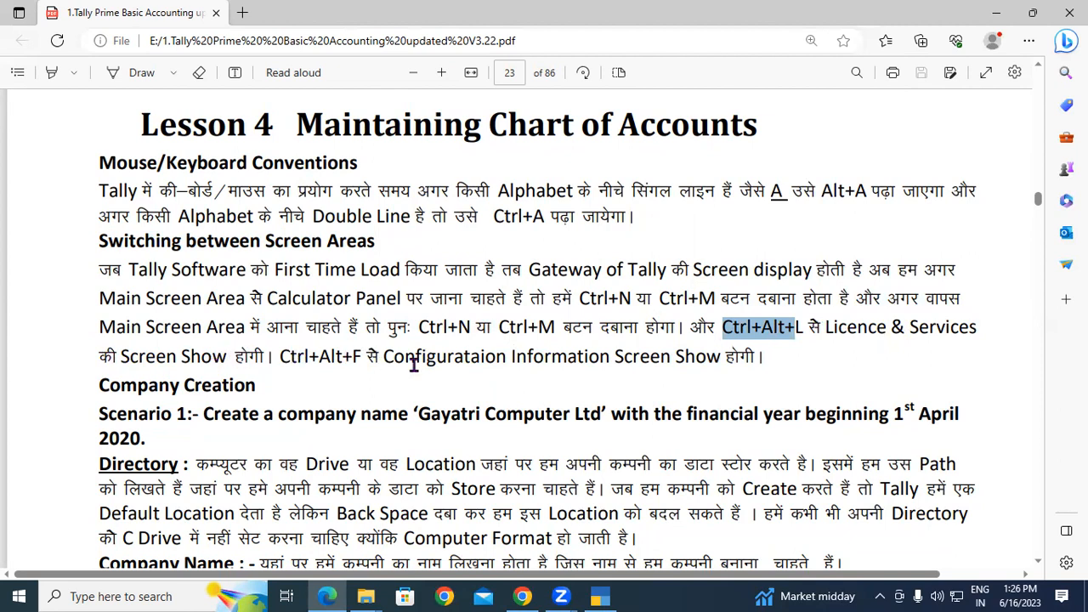
drag(405, 360, 719, 362)
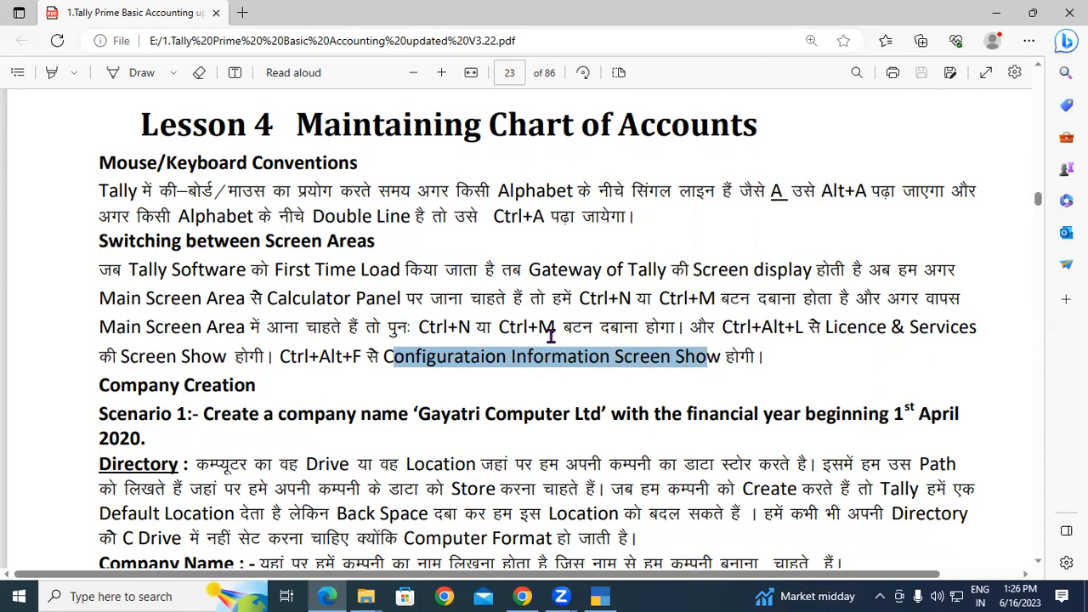
click(527, 371)
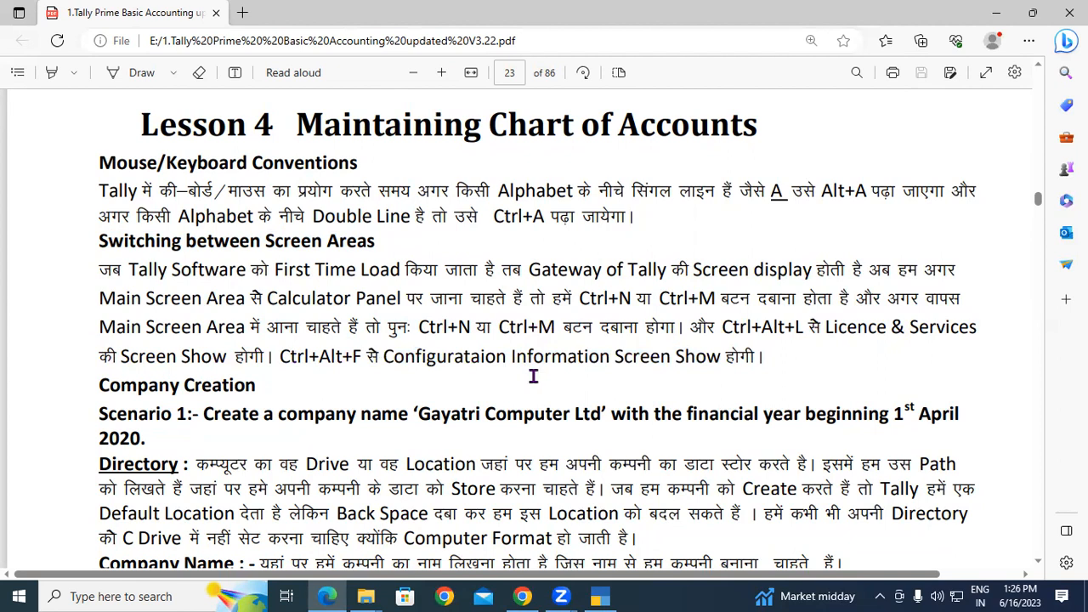
drag(279, 358, 360, 355)
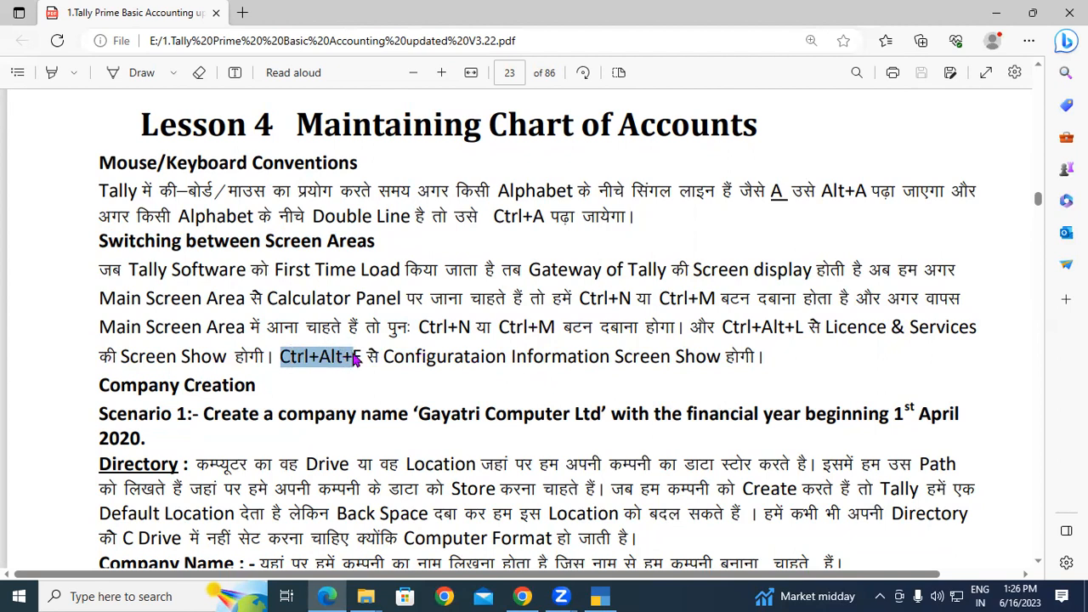
click(337, 362)
drag(100, 387, 261, 393)
Select parts of the Scenario 1 line: Gayatri Computer Ltd, the financial year phrase and 2020.
scroll(264, 391, down, 1)
click(178, 374)
drag(105, 337, 595, 335)
click(222, 340)
click(456, 352)
click(465, 336)
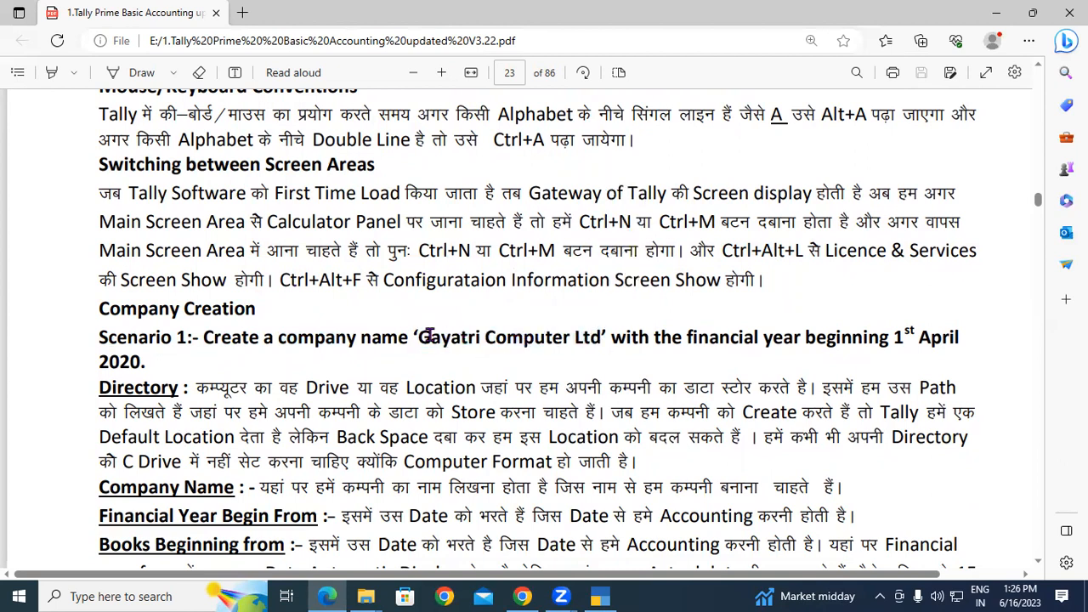
drag(417, 338, 592, 340)
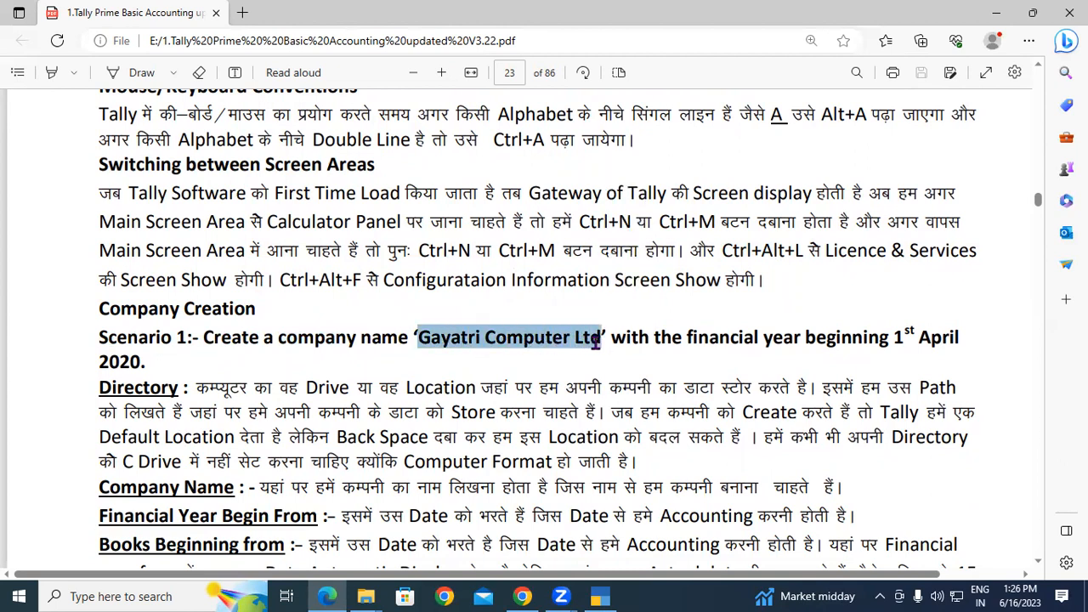
click(627, 339)
drag(628, 338, 153, 366)
click(149, 362)
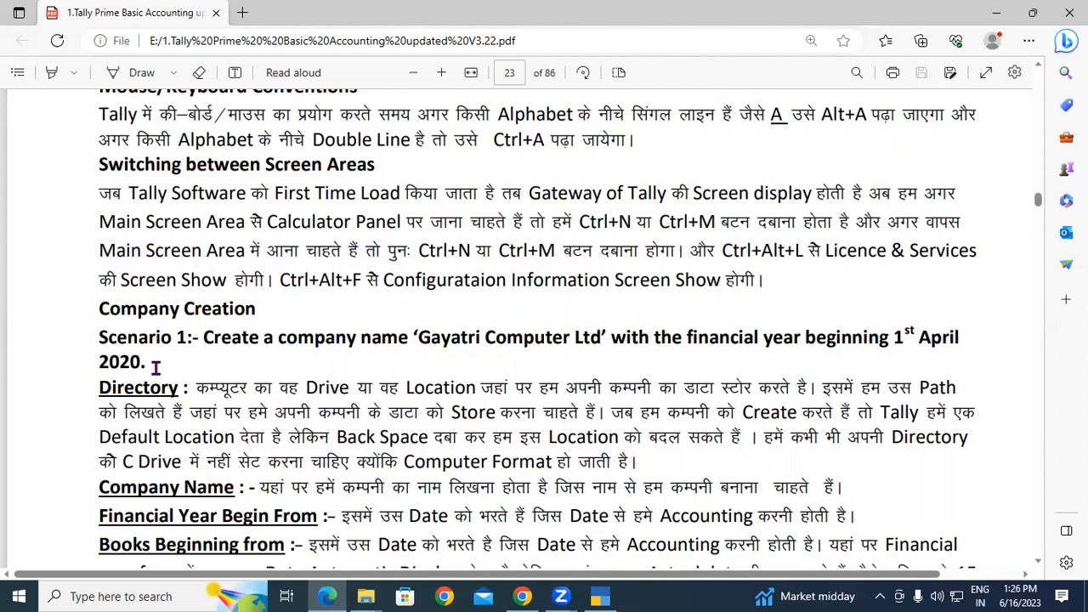
drag(93, 362, 159, 368)
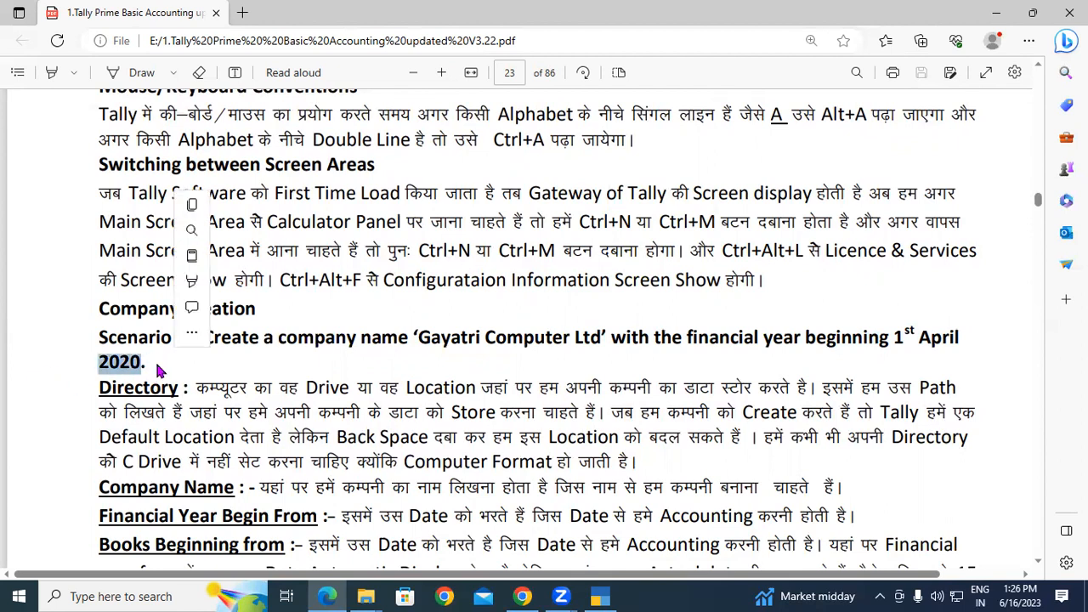
click(155, 362)
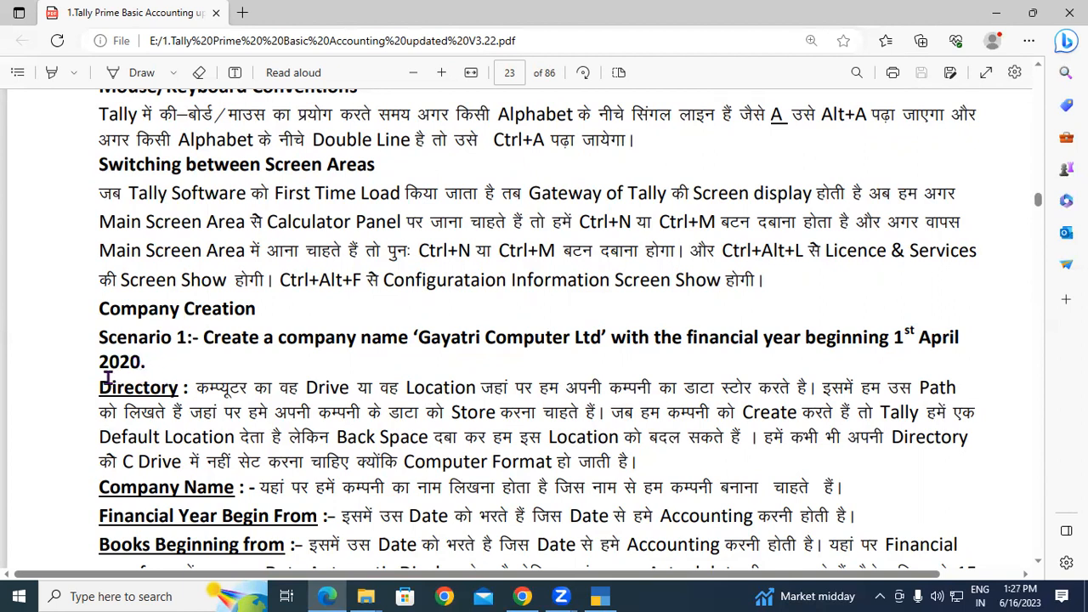
Highlight passages of the Directory explanation: Tally's default location, C Drive and Computer Format.
drag(206, 386, 588, 424)
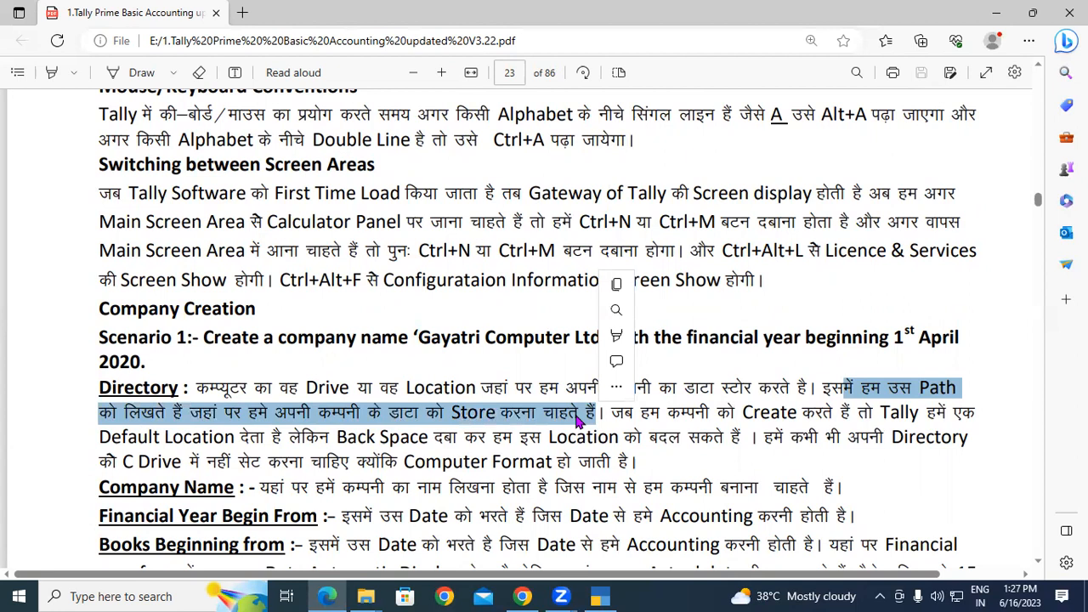
click(577, 417)
scroll(604, 421, down, 1)
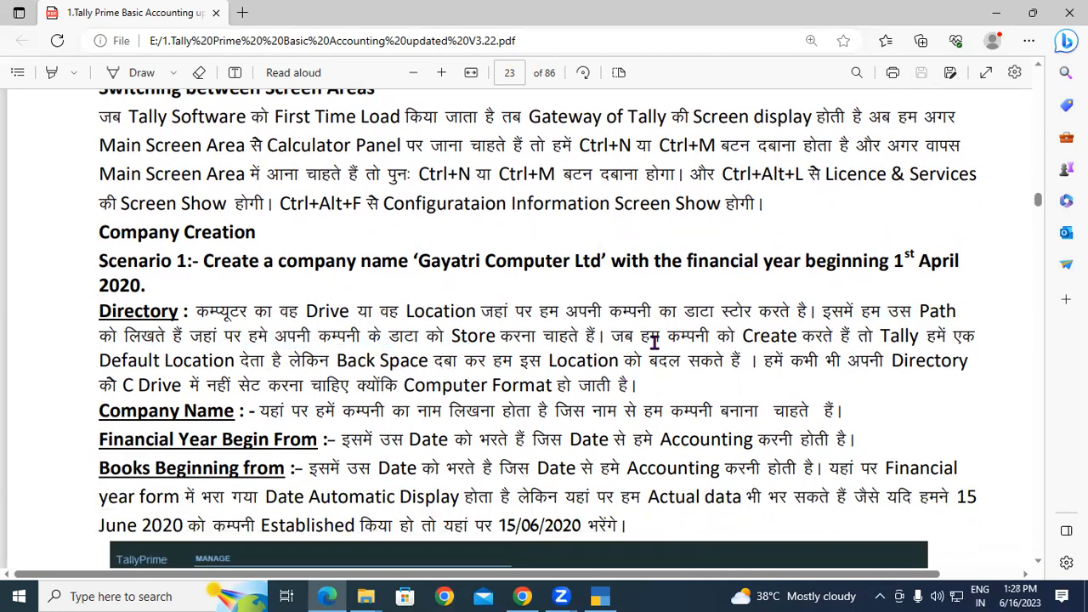
drag(633, 337, 923, 388)
click(761, 374)
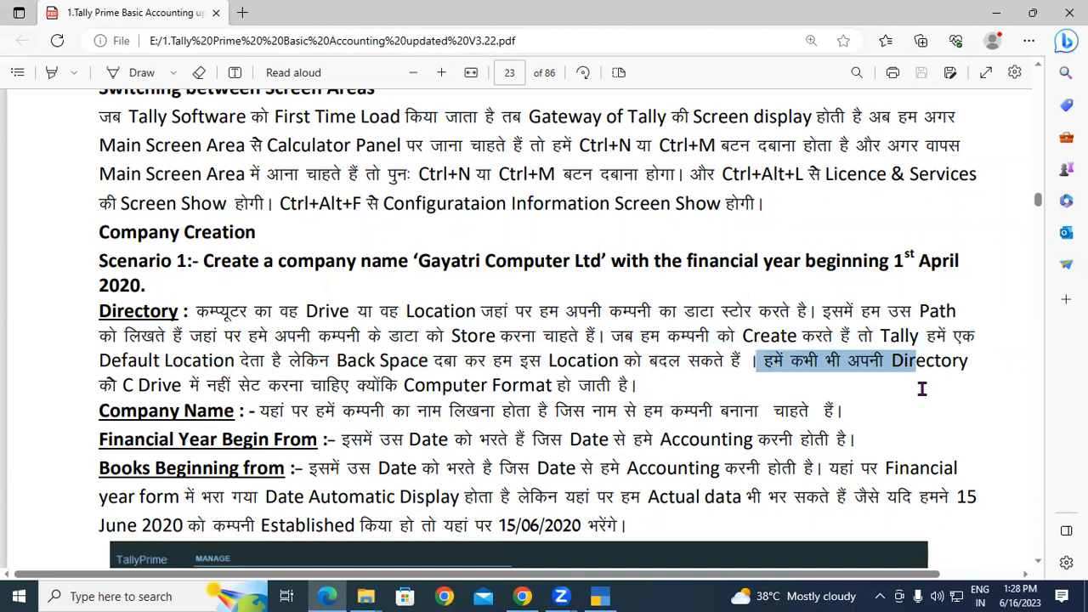
click(897, 367)
drag(119, 384, 384, 393)
click(158, 379)
drag(640, 387, 355, 393)
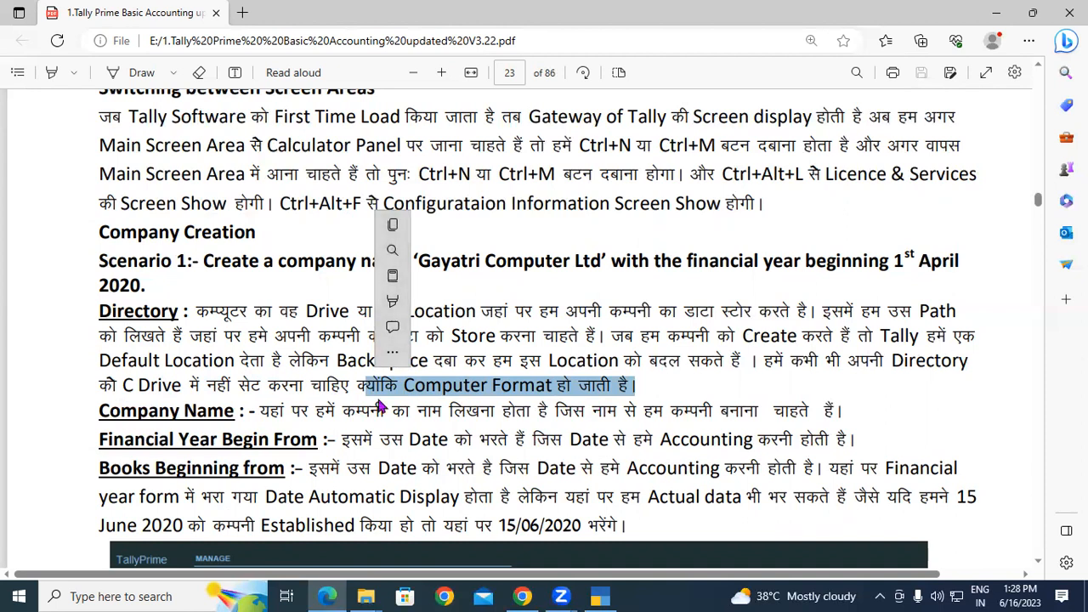
click(465, 393)
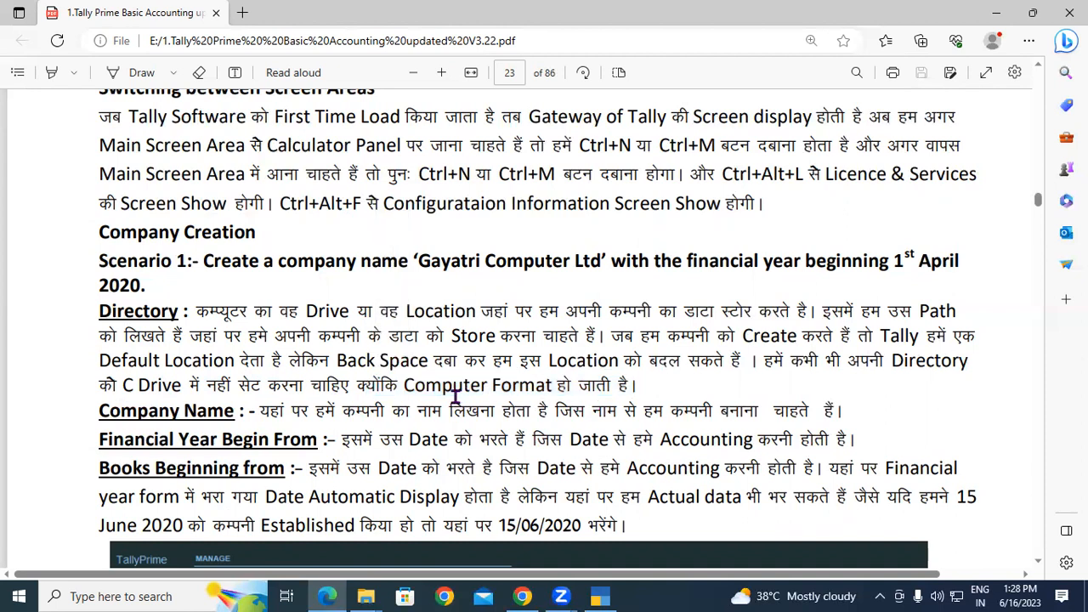
Highlight the Company Name, Financial Year Begin From and Books Beginning from headings and explanations.
drag(100, 411, 197, 411)
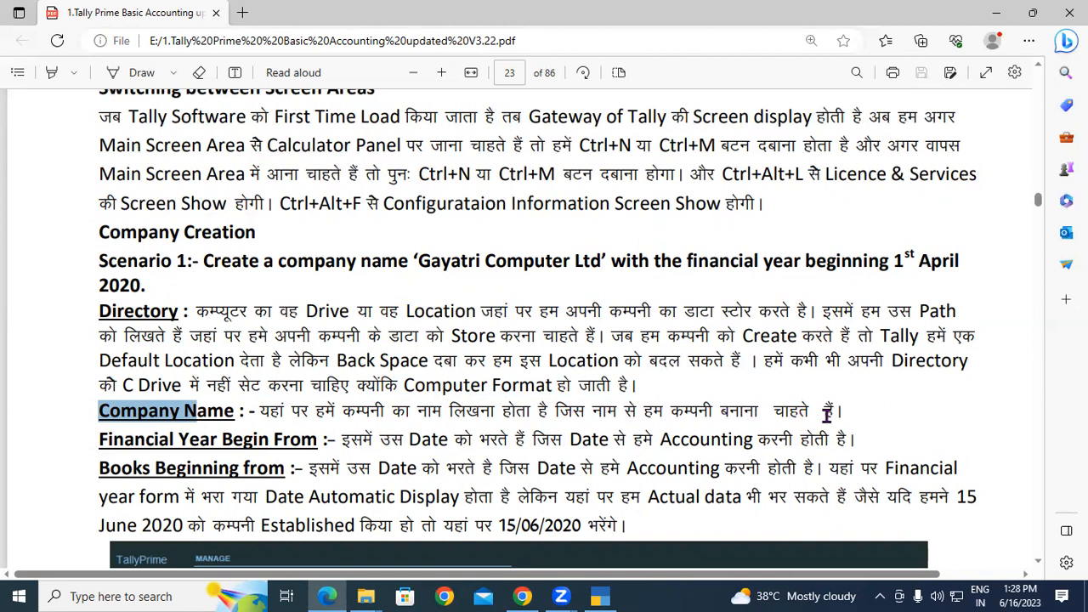
drag(779, 404, 347, 413)
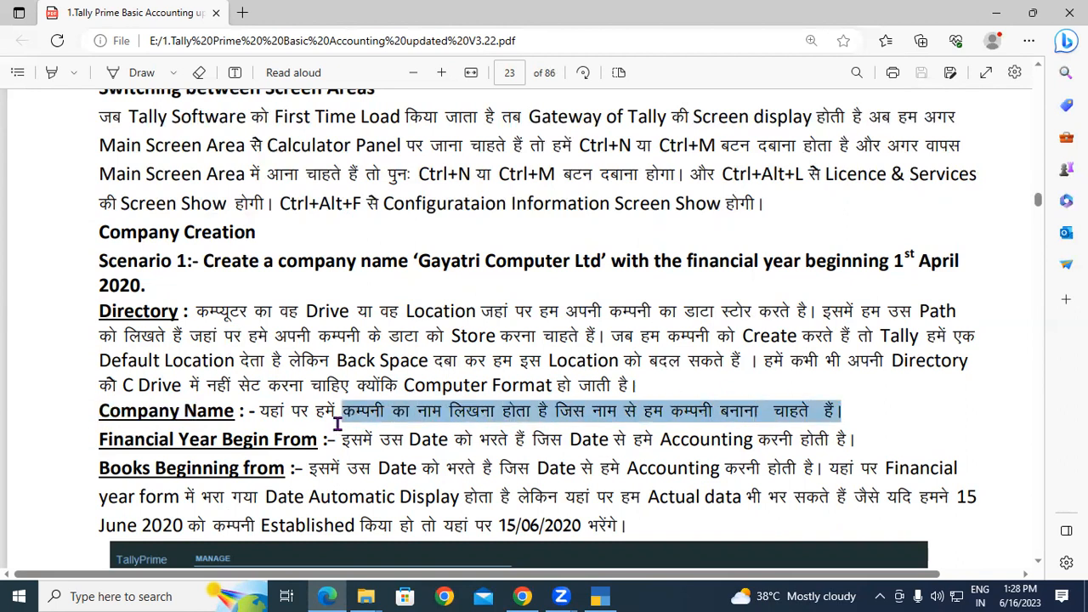
click(119, 443)
drag(119, 444, 289, 463)
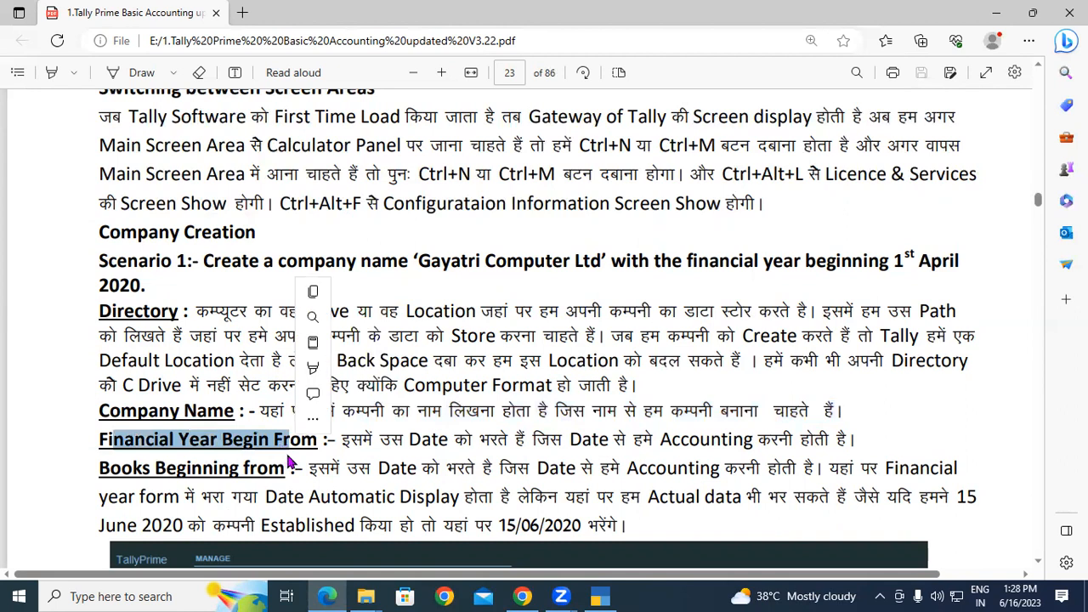
scroll(289, 463, down, 3)
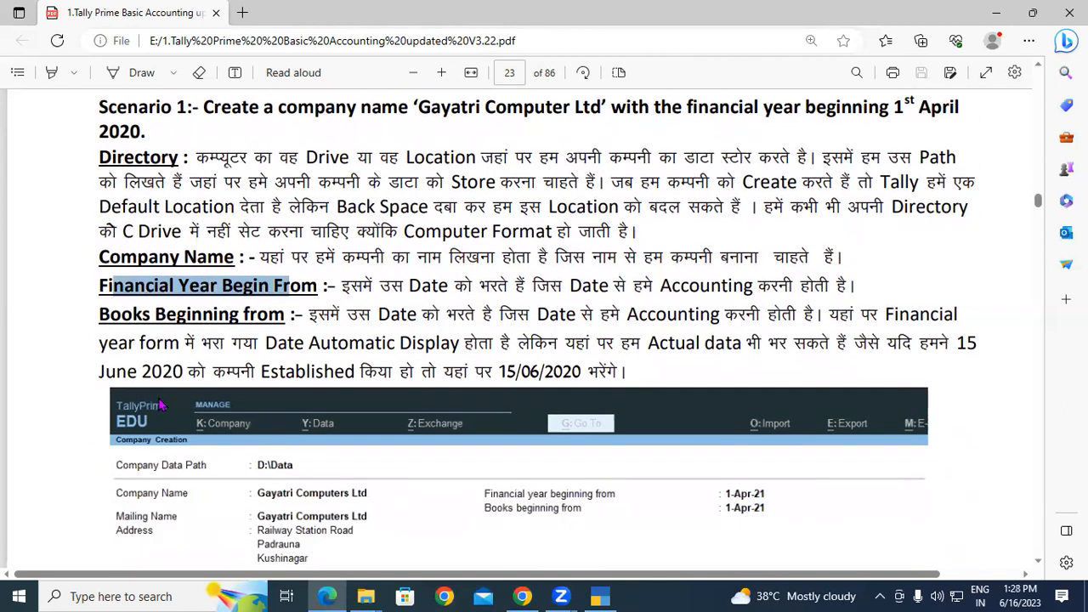
drag(101, 314, 293, 325)
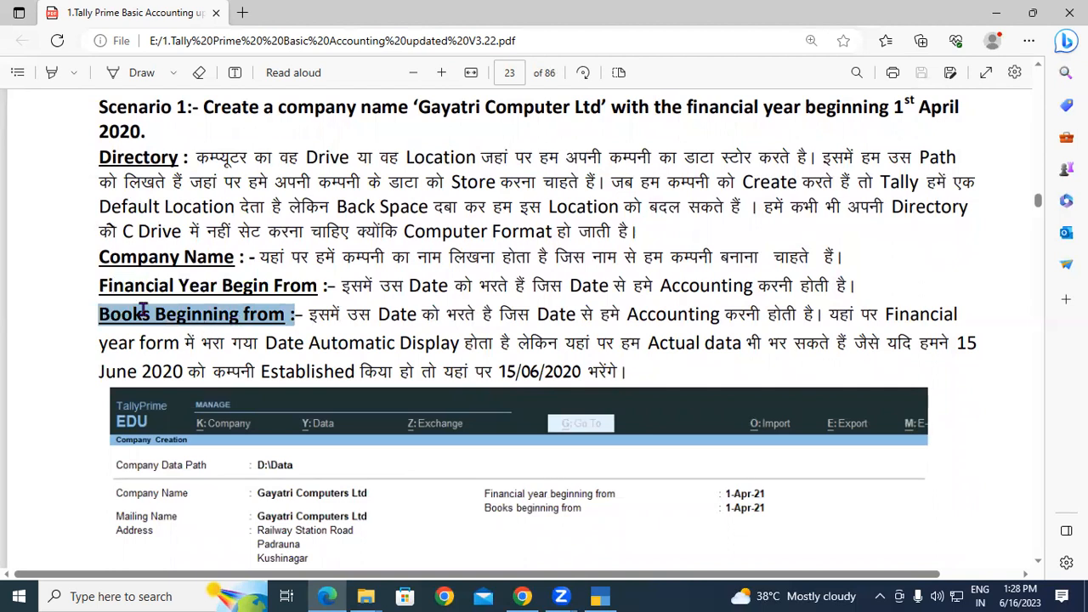
click(272, 315)
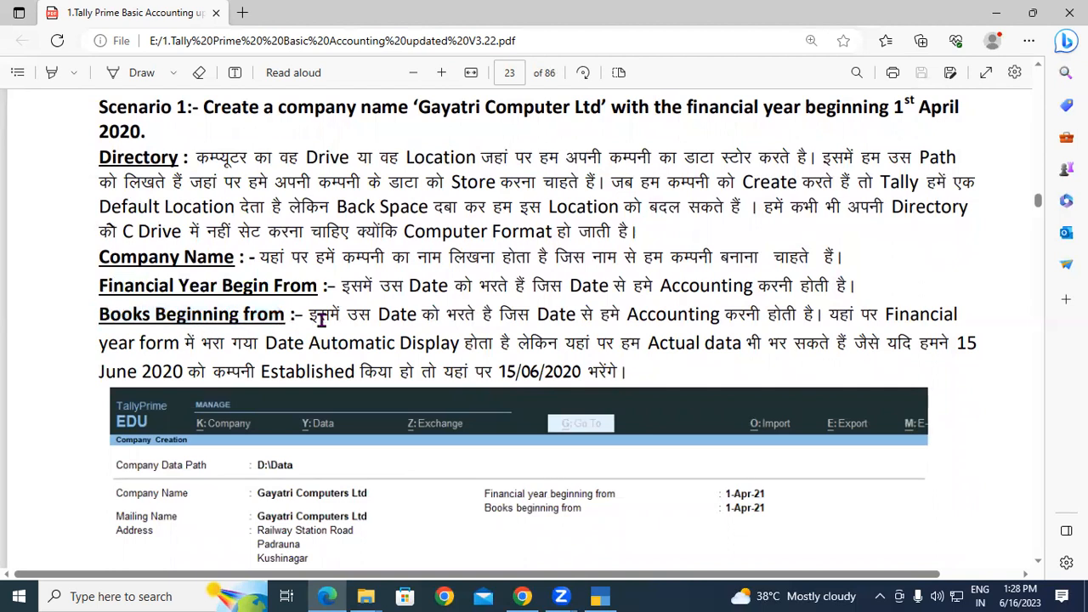
drag(309, 316, 801, 315)
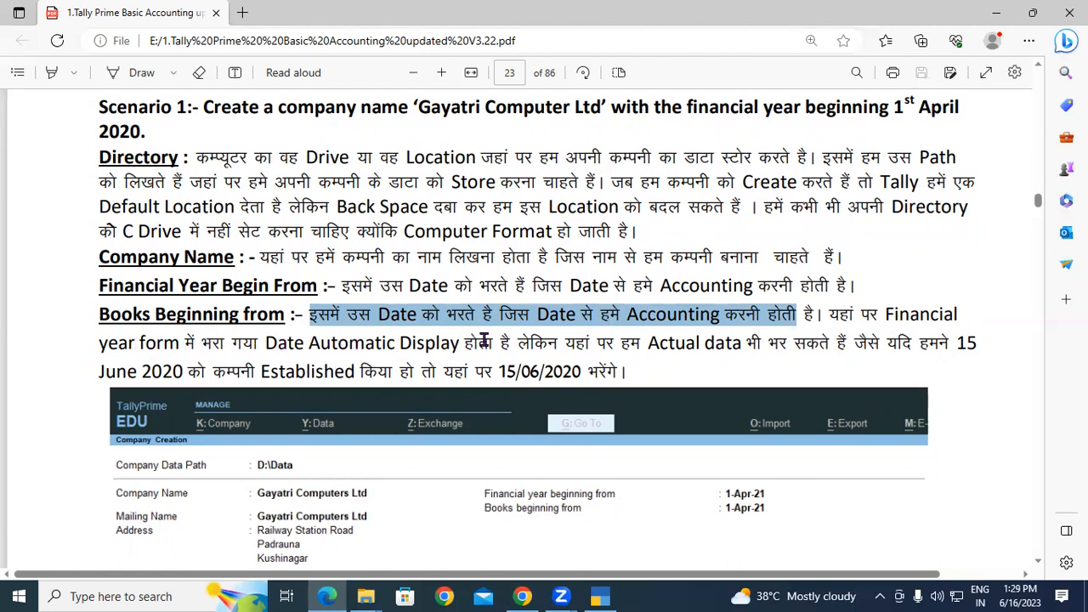
Highlight the automatic date sentence, the words Actual data and the word Established.
drag(529, 344, 741, 342)
click(719, 345)
drag(598, 344, 745, 344)
click(746, 344)
drag(651, 344, 819, 356)
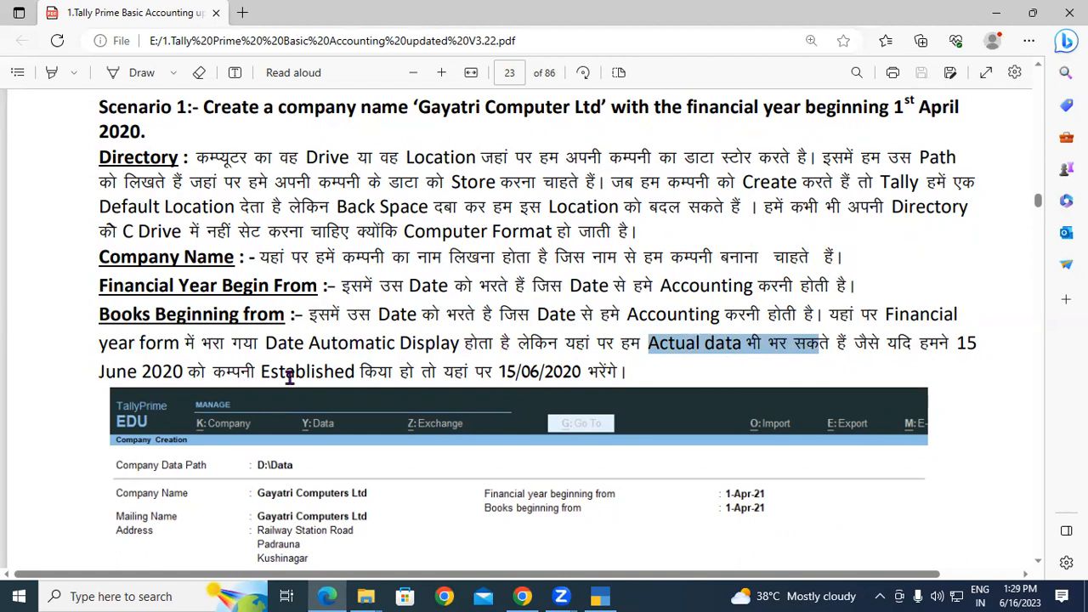
drag(261, 373, 358, 362)
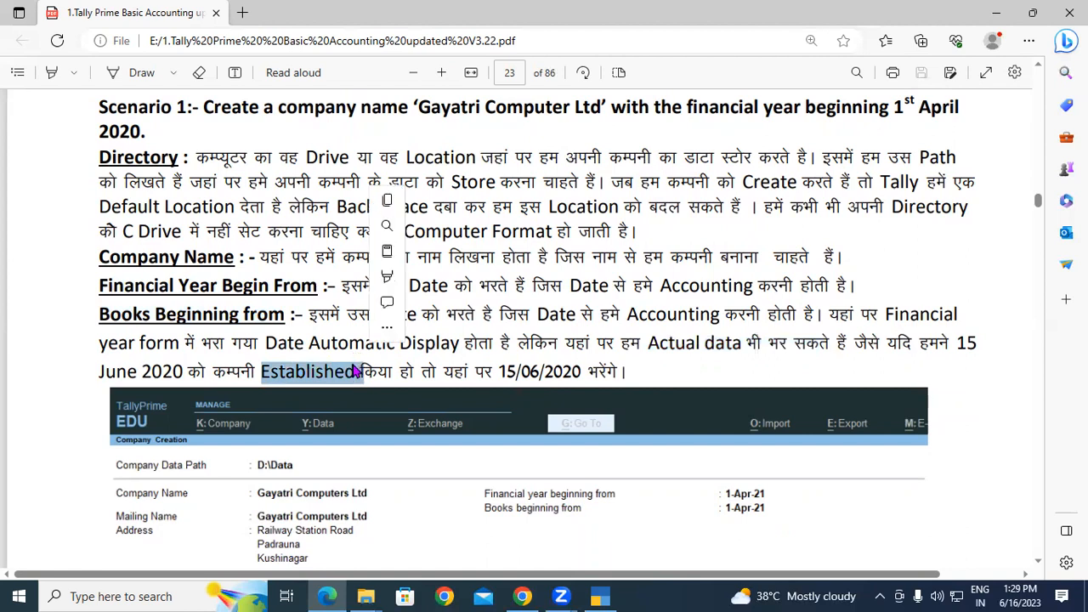
click(294, 366)
Highlight the example date 15/06/2020, then ink a red circled 1 followed by a dash.
drag(361, 371, 589, 370)
click(515, 377)
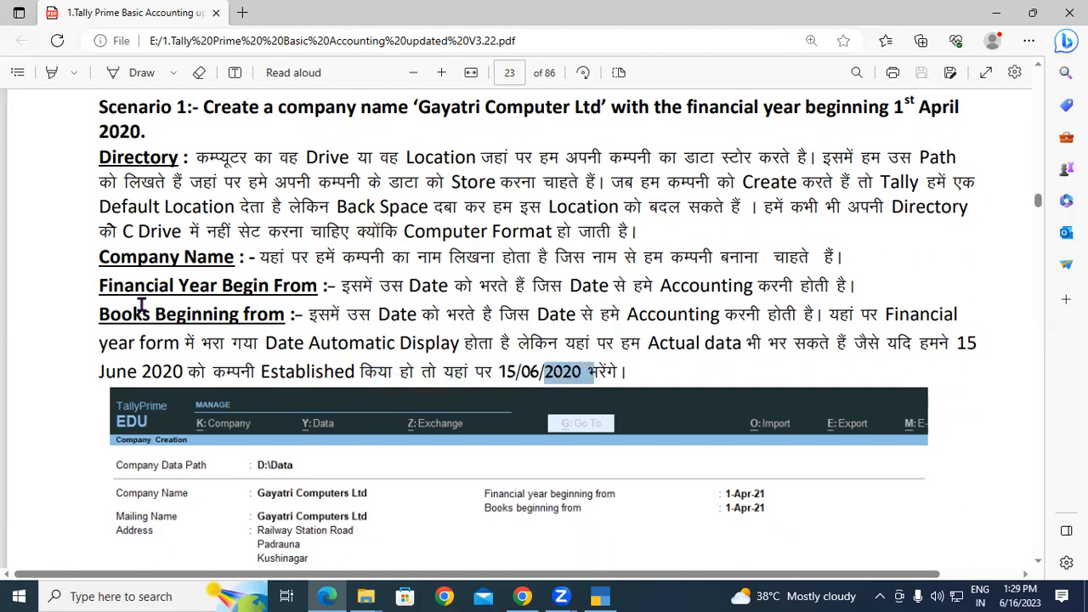
click(587, 377)
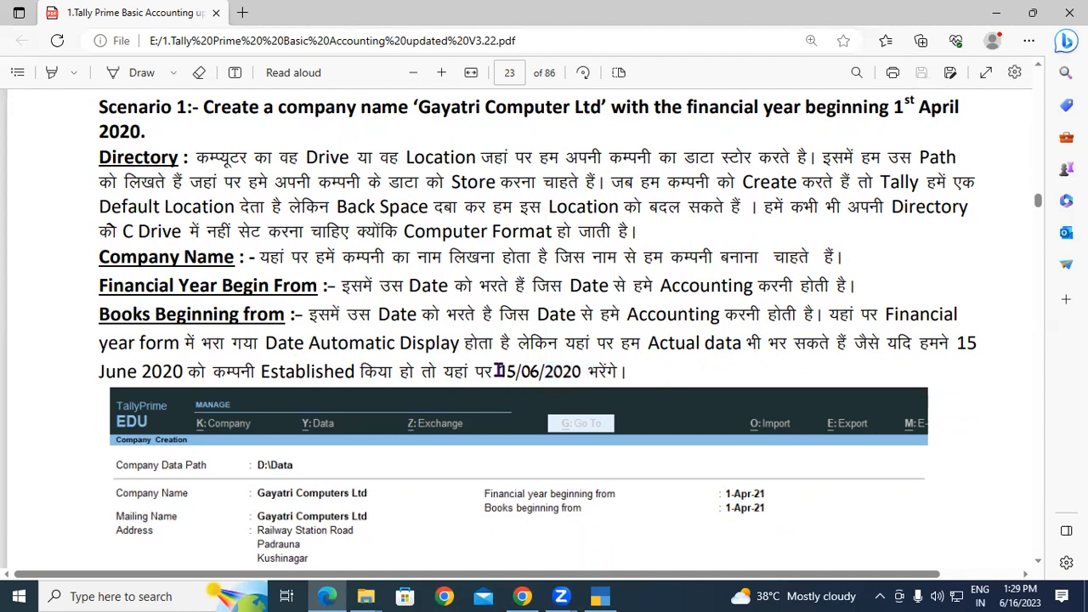
drag(500, 374, 581, 374)
drag(225, 287, 401, 290)
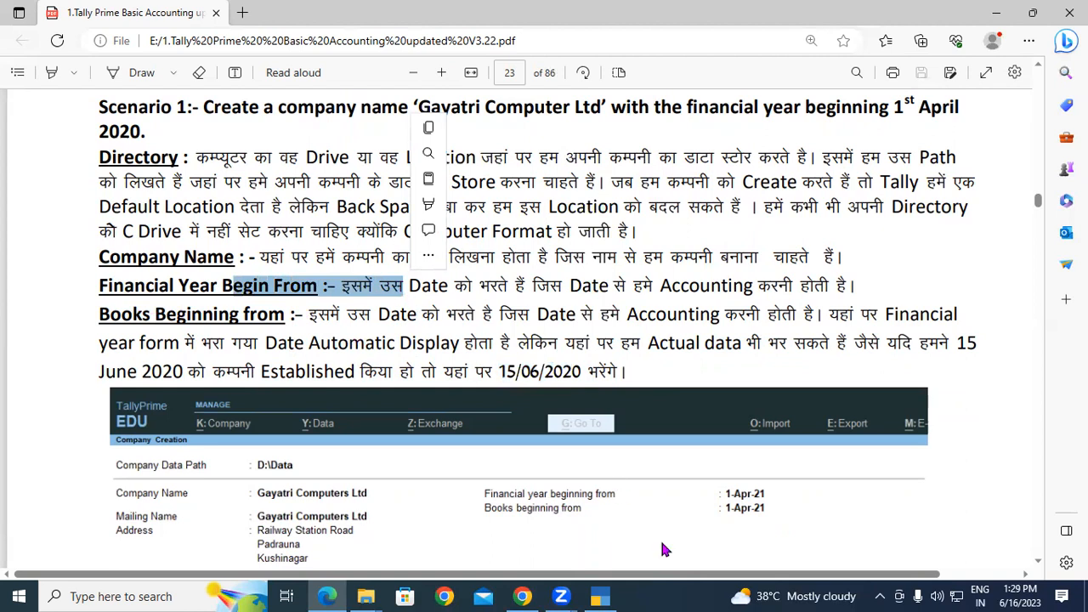
mouse_move(540, 249)
mouse_down()
mouse_move(568, 260)
mouse_move(578, 231)
mouse_move(532, 230)
mouse_up()
mouse_move(604, 247)
mouse_down()
mouse_move(680, 218)
mouse_move(718, 170)
mouse_move(754, 184)
mouse_move(771, 175)
mouse_move(767, 197)
mouse_move(745, 209)
mouse_up()
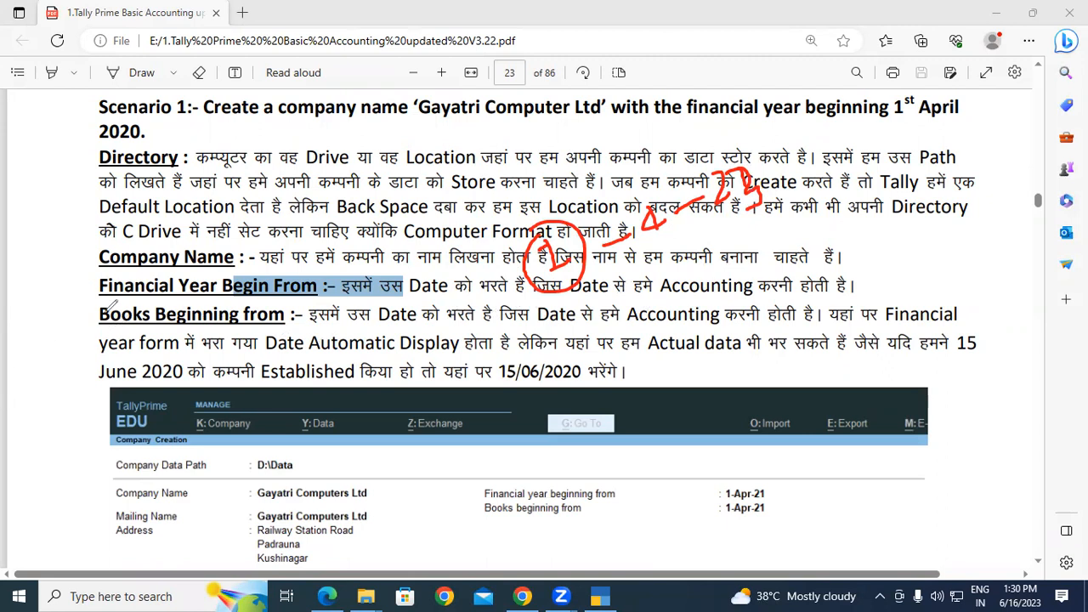
Ink a red bracket and a red 10, then erase all the red annotations.
drag(100, 298, 97, 326)
drag(681, 248, 688, 279)
mouse_move(710, 253)
mouse_down()
mouse_move(702, 274)
mouse_move(736, 243)
mouse_move(749, 252)
mouse_move(773, 221)
mouse_move(803, 204)
mouse_move(813, 213)
mouse_move(808, 190)
mouse_move(826, 204)
mouse_move(831, 185)
mouse_move(848, 203)
mouse_move(733, 284)
mouse_up()
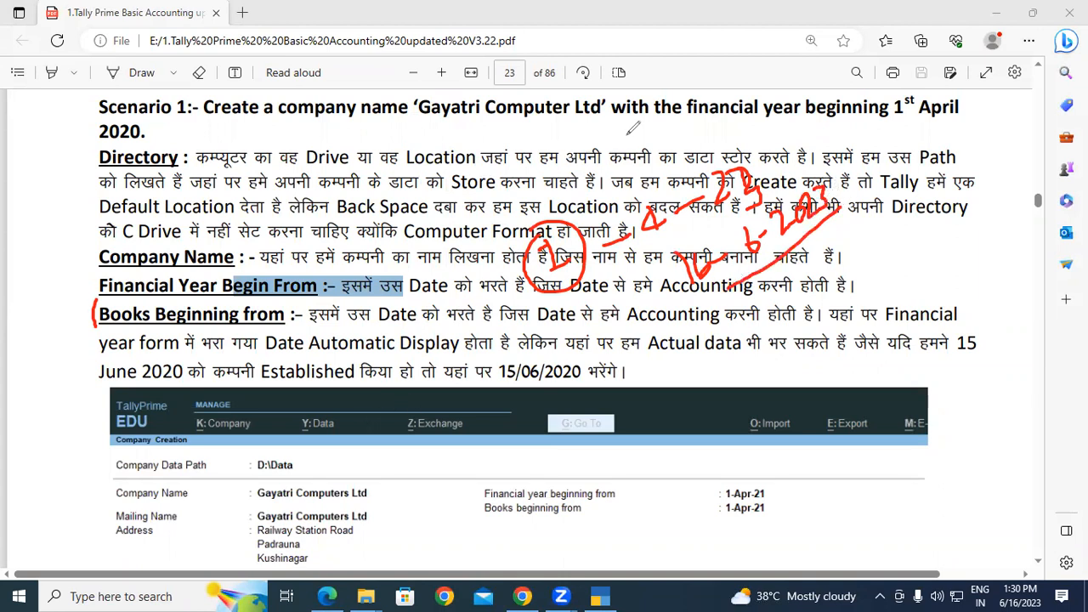
key(Escape)
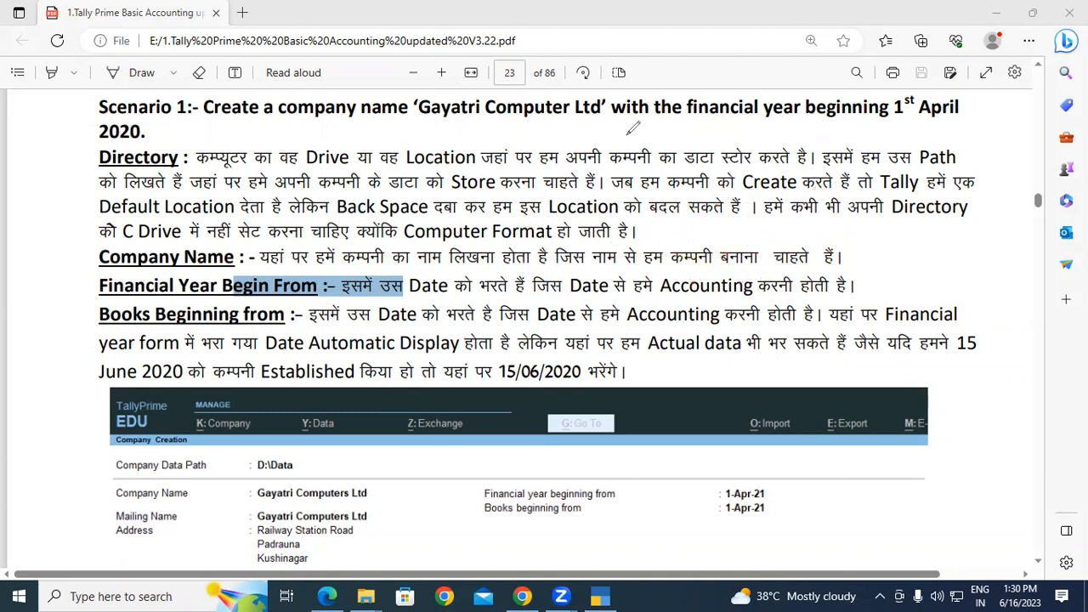
Scroll down to the TallyPrime screenshot and bring TallyPrime's Select Company screen forward.
scroll(634, 306, down, 3)
scroll(633, 311, down, 1)
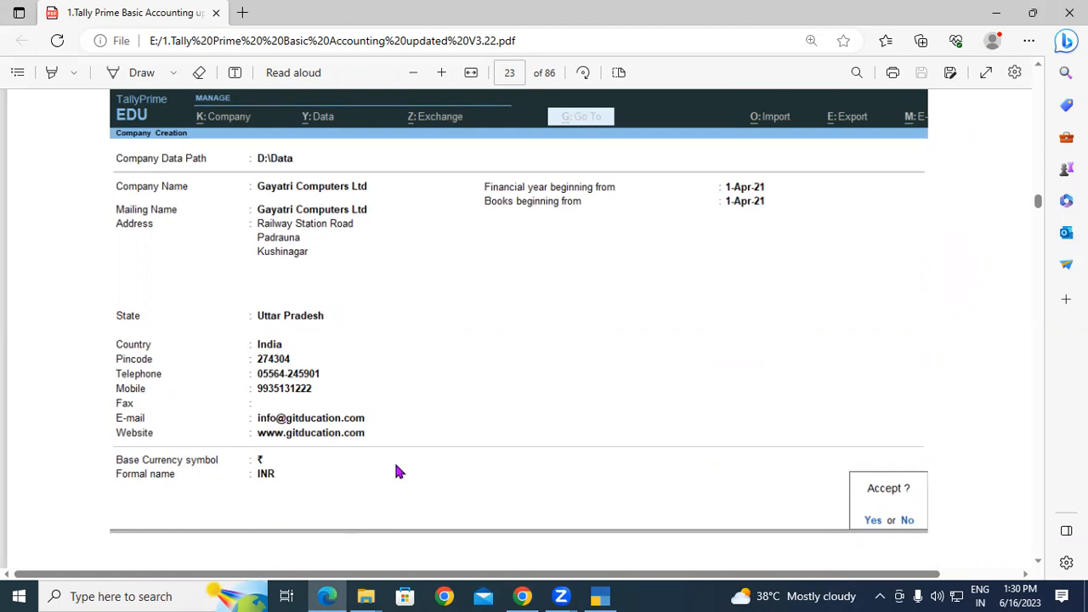
click(326, 596)
Browse through This PC to the root of Local Disk (D:) in File Explorer.
mouse_move(366, 596)
click(408, 506)
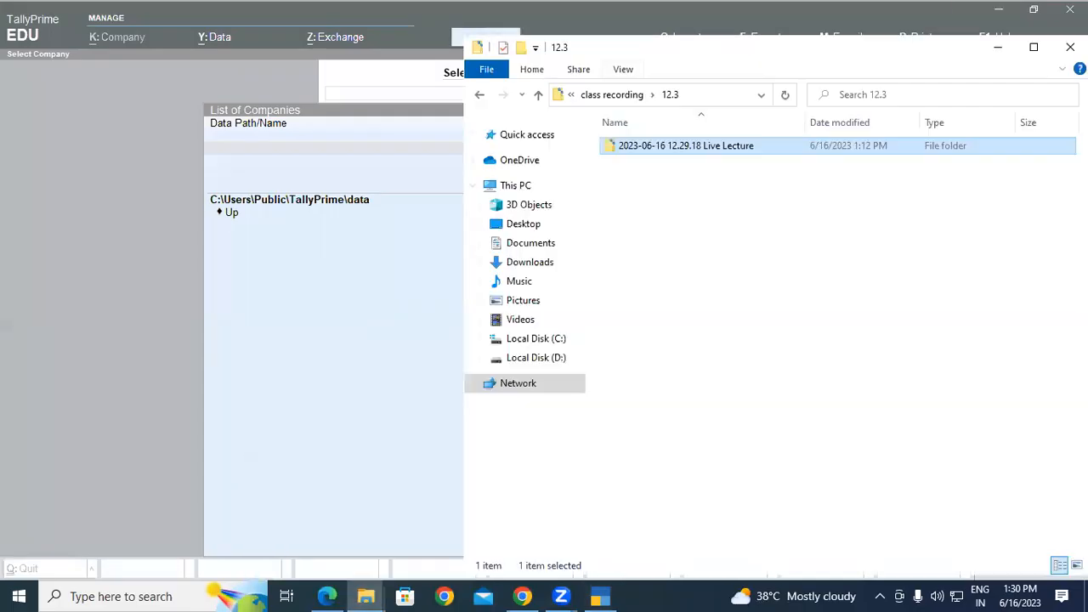
key(alt+Tab)
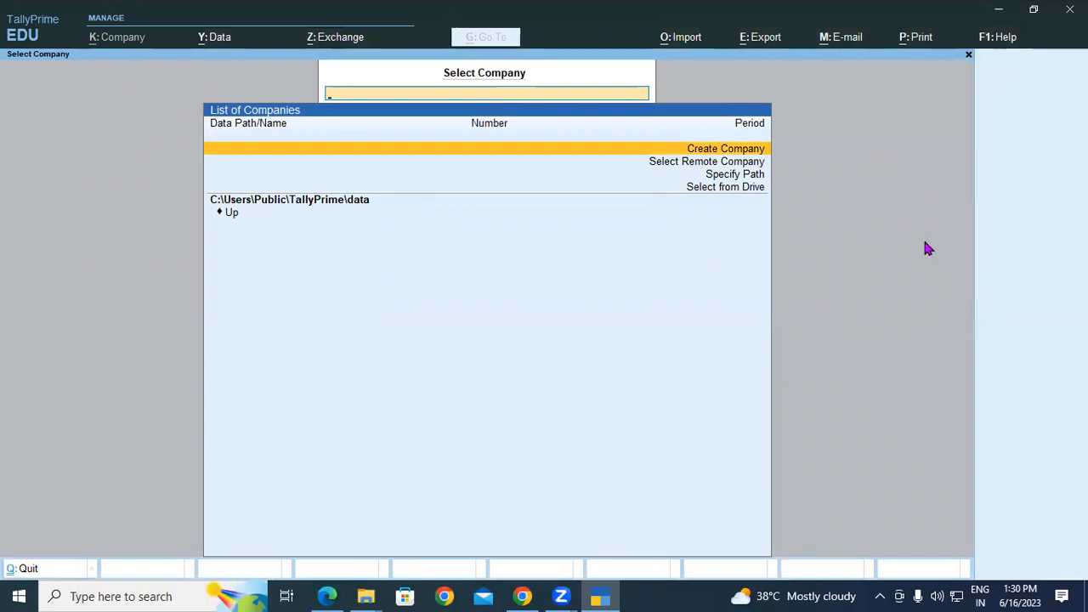
key(super+d)
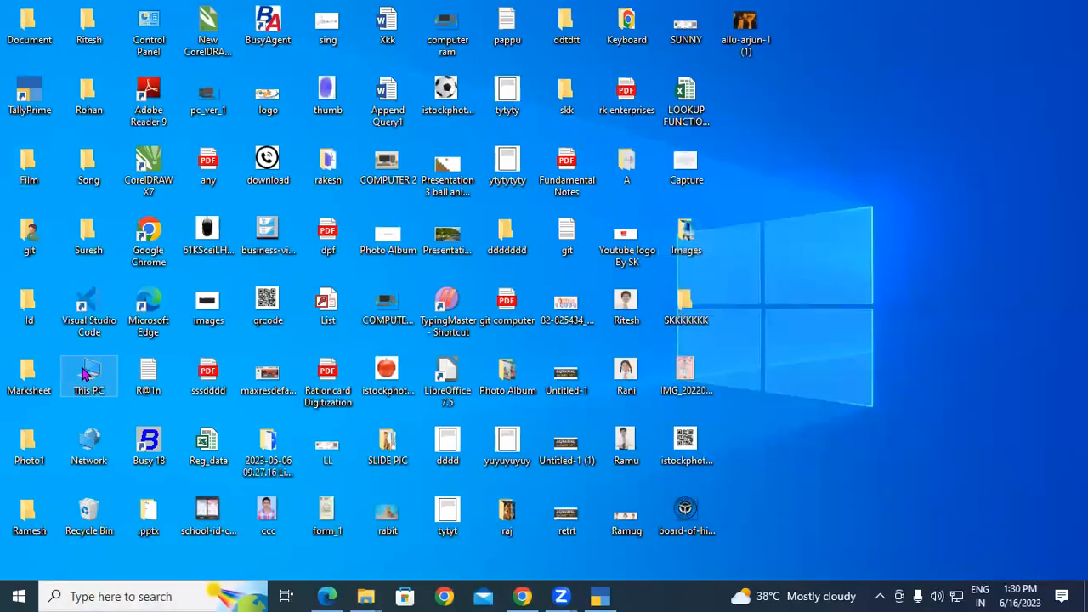
double_click(87, 374)
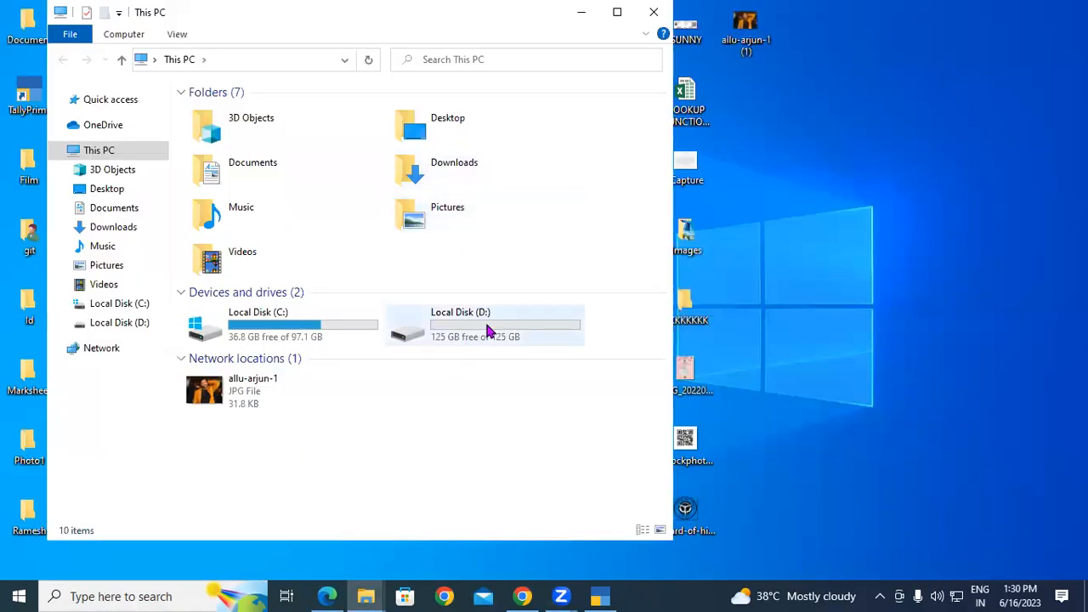
double_click(489, 330)
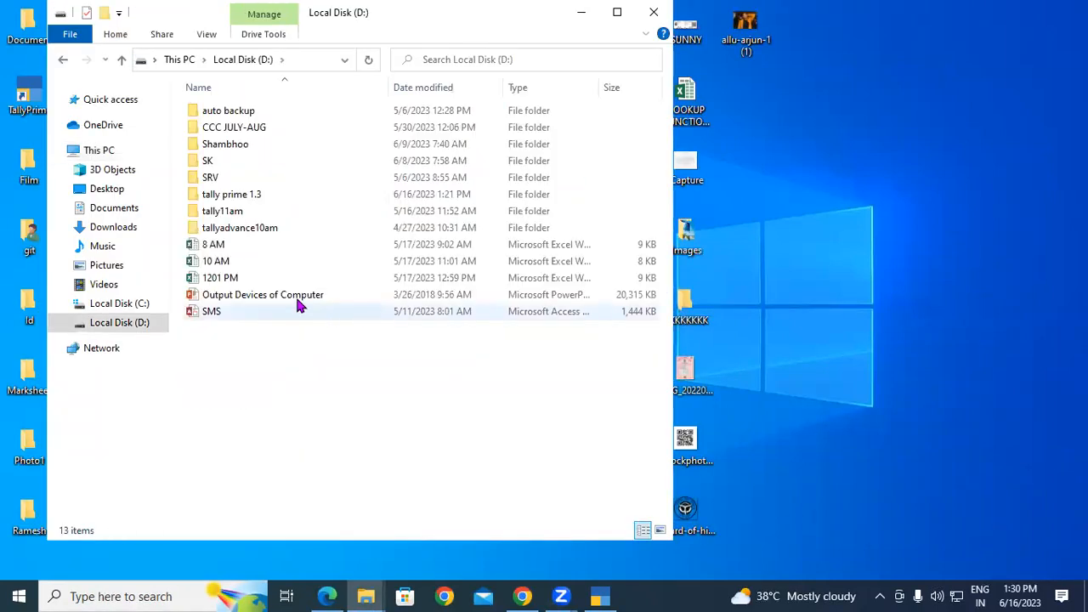
double_click(253, 196)
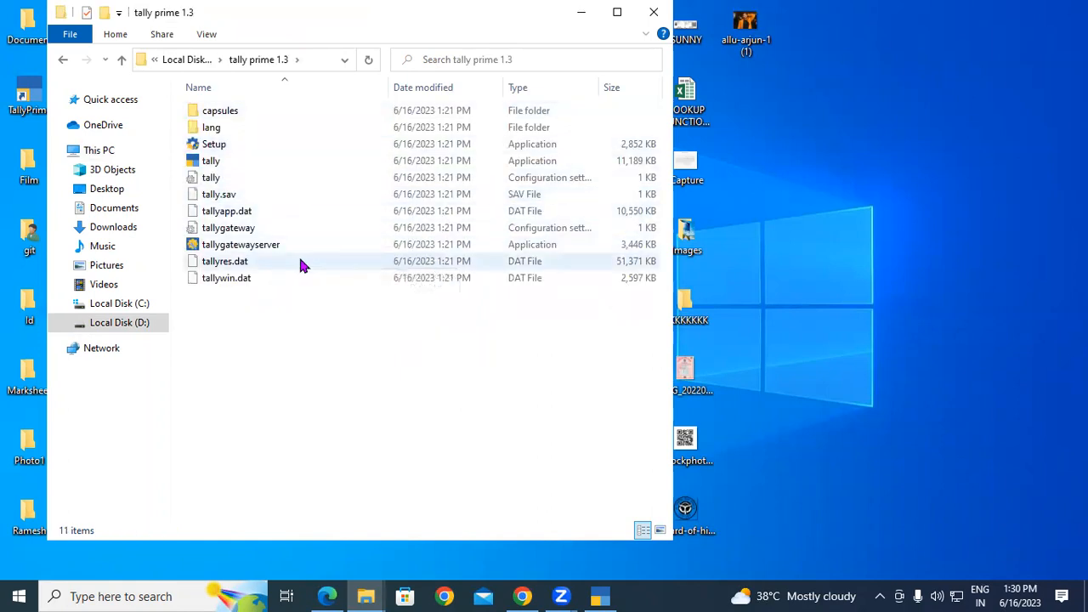
click(183, 62)
click(347, 367)
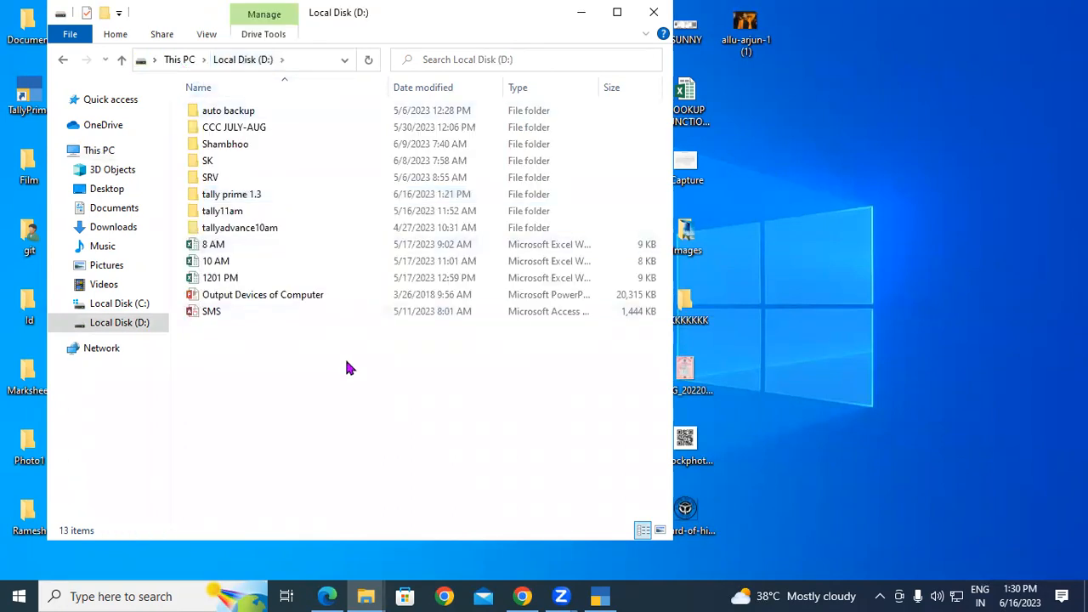
Create a folder named 'tally data' on D: and close File Explorer.
key(ctrl+shift+n)
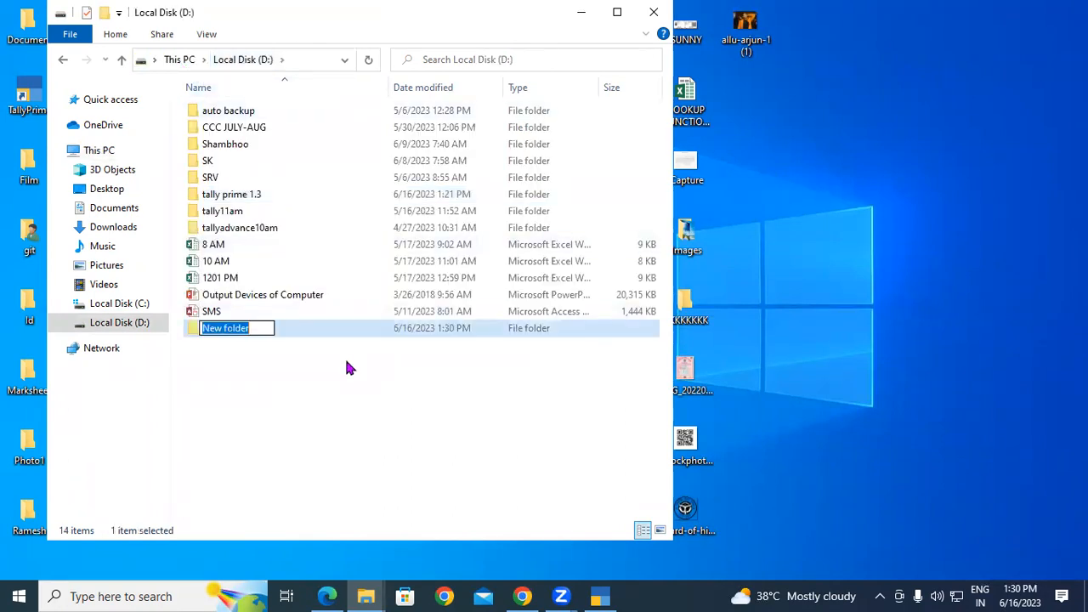
text(tall)
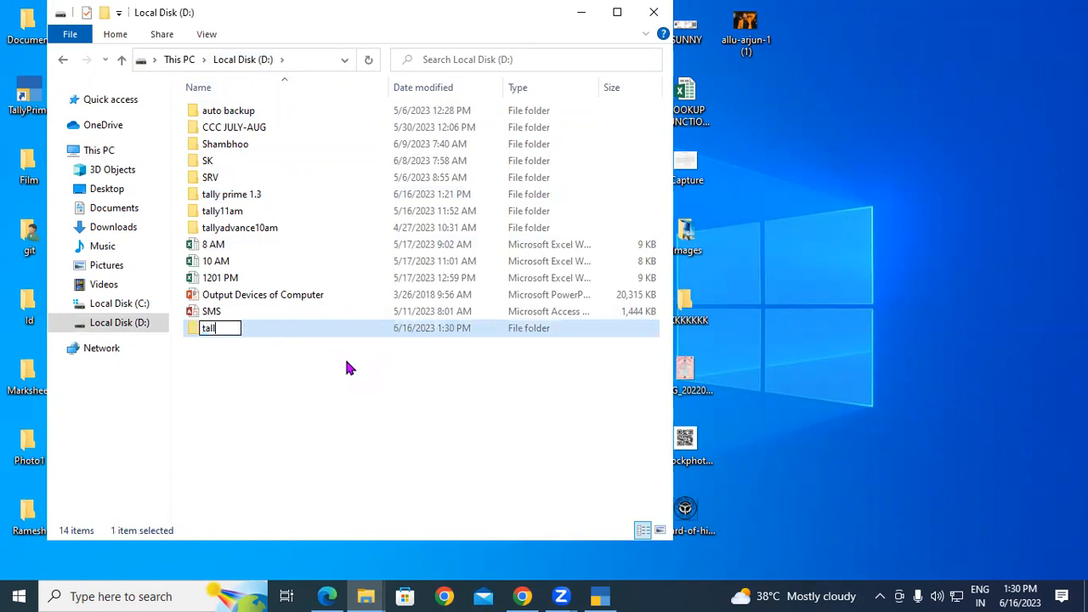
text(y data)
click(340, 351)
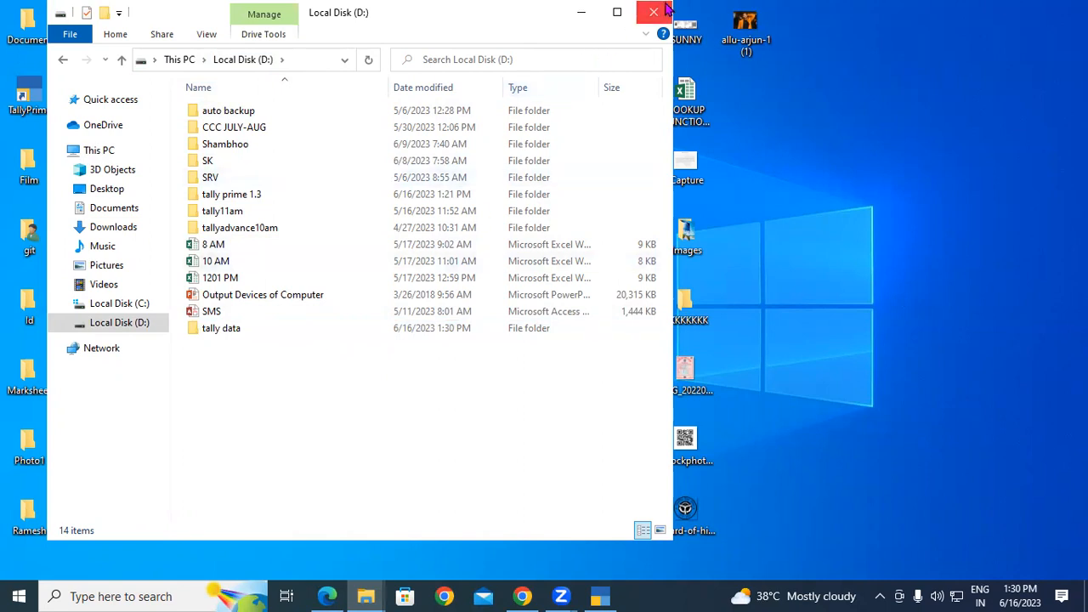
click(654, 12)
click(601, 596)
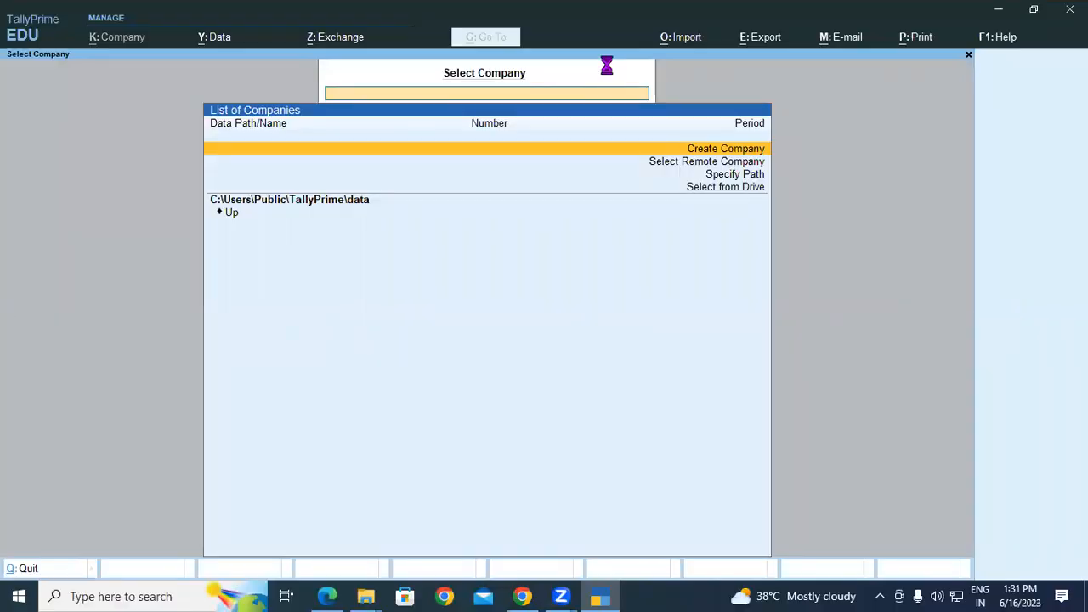
Start Company Creation with the company data path set to D:\tally data.
key(Return)
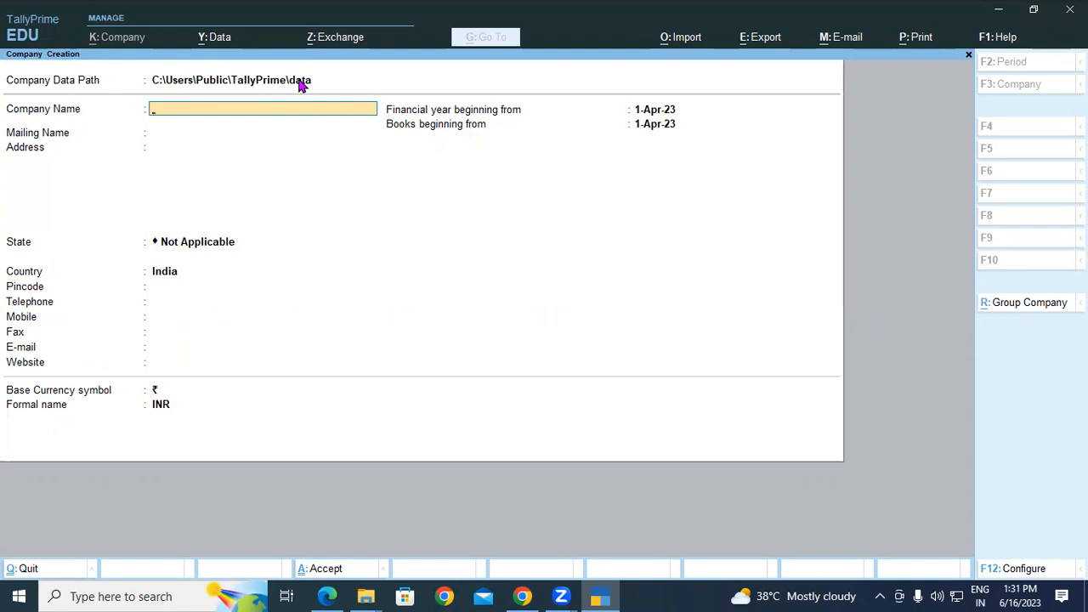
click(301, 83)
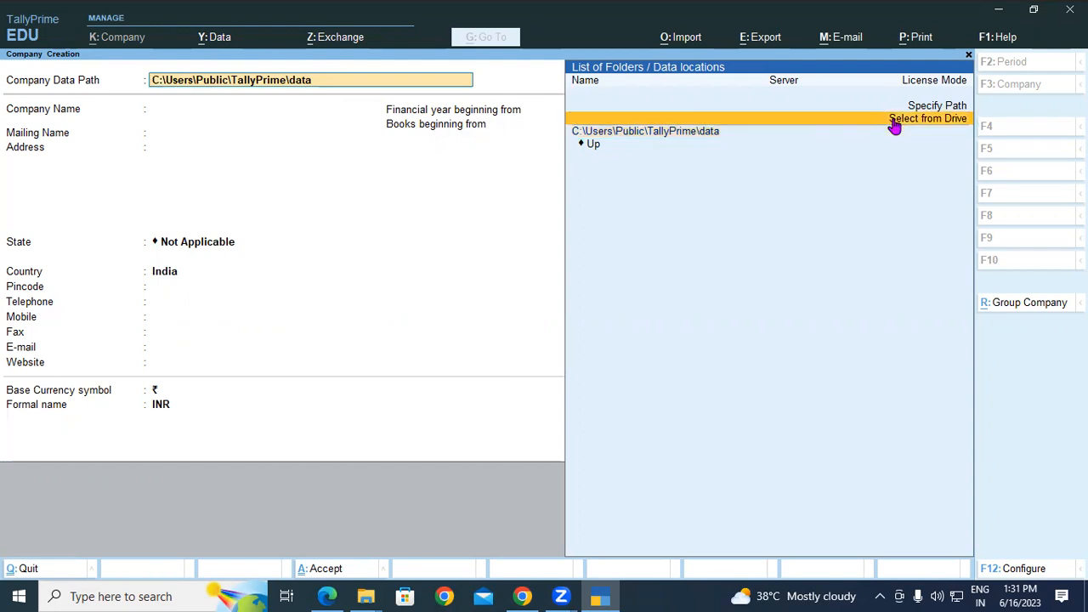
click(895, 123)
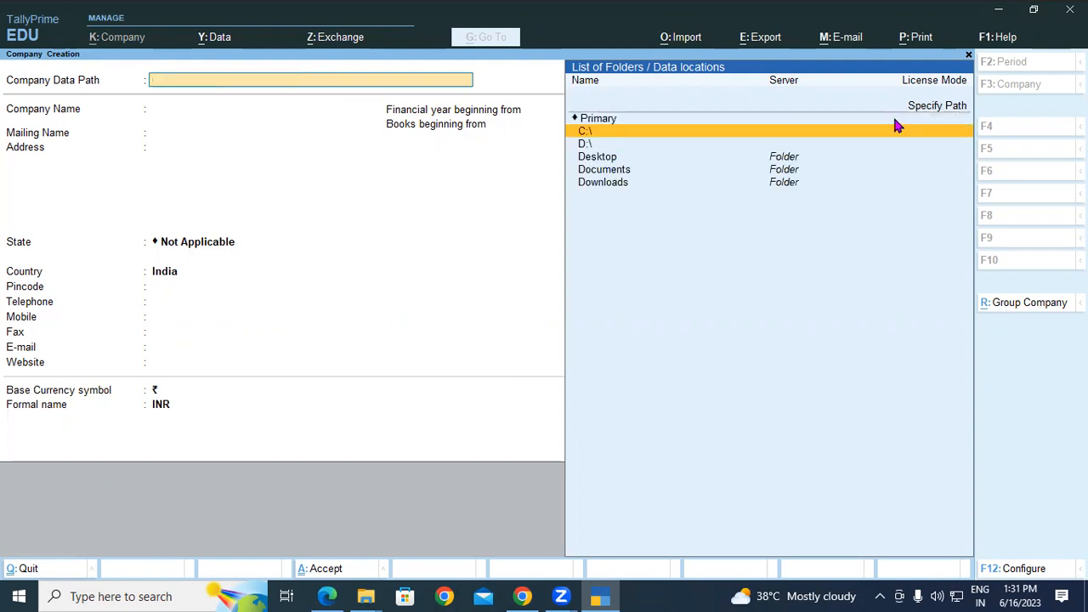
click(586, 145)
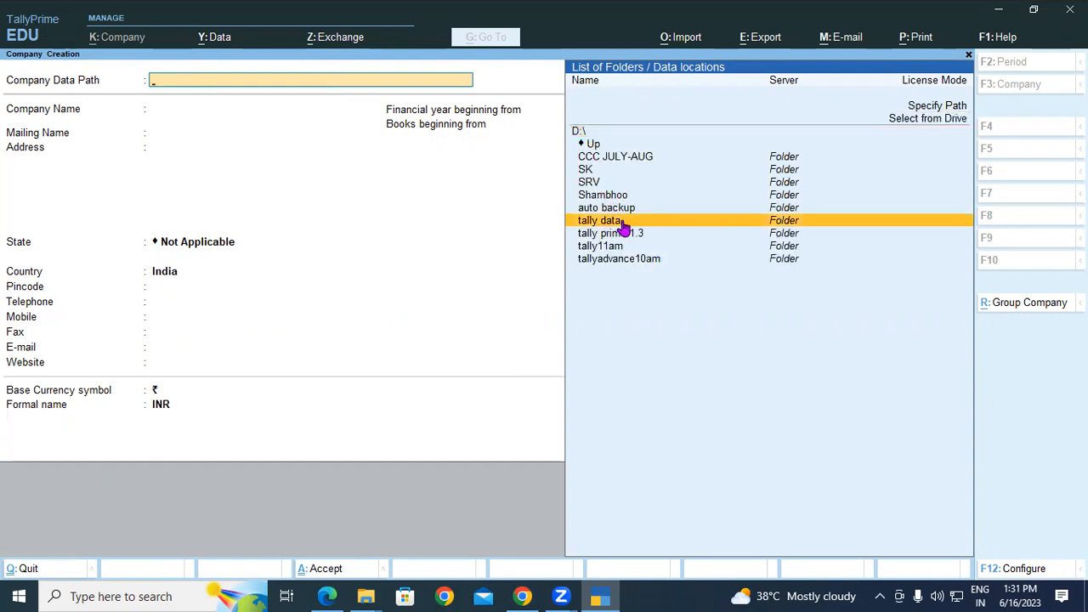
click(623, 223)
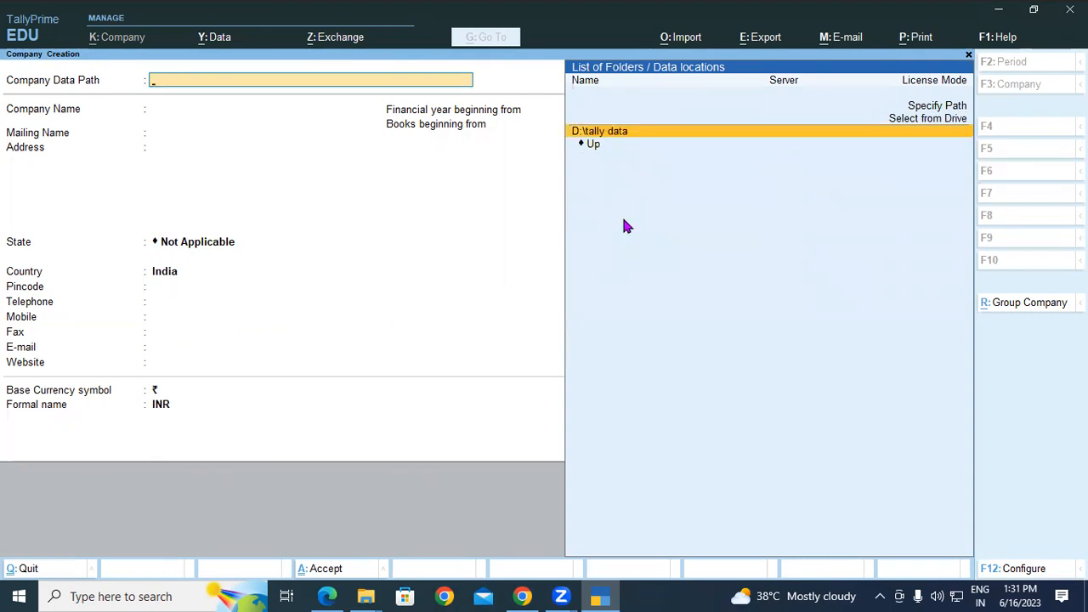
key(Return)
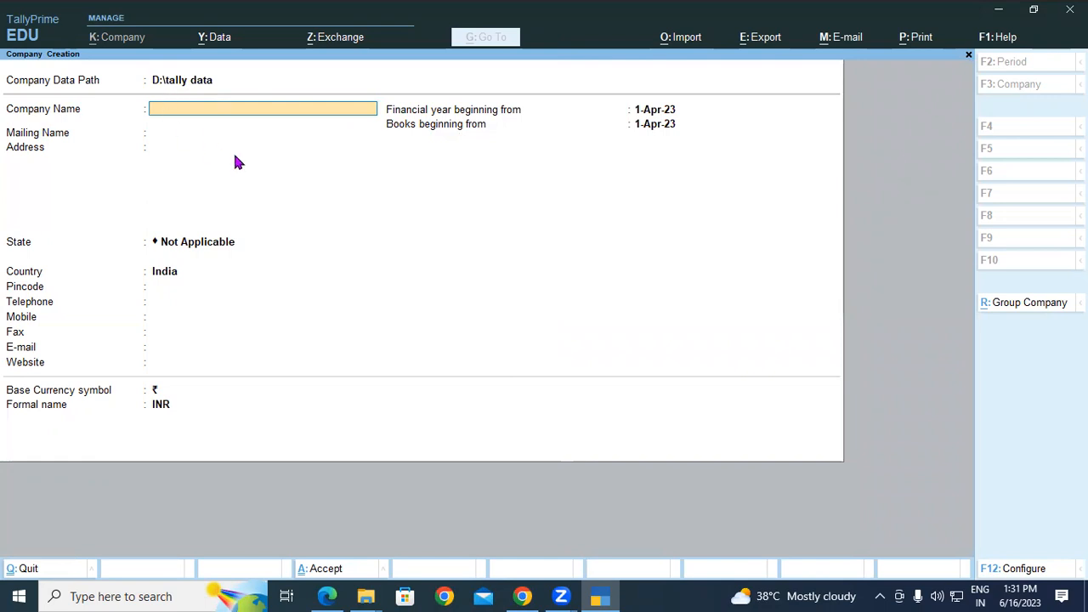
click(522, 596)
click(328, 596)
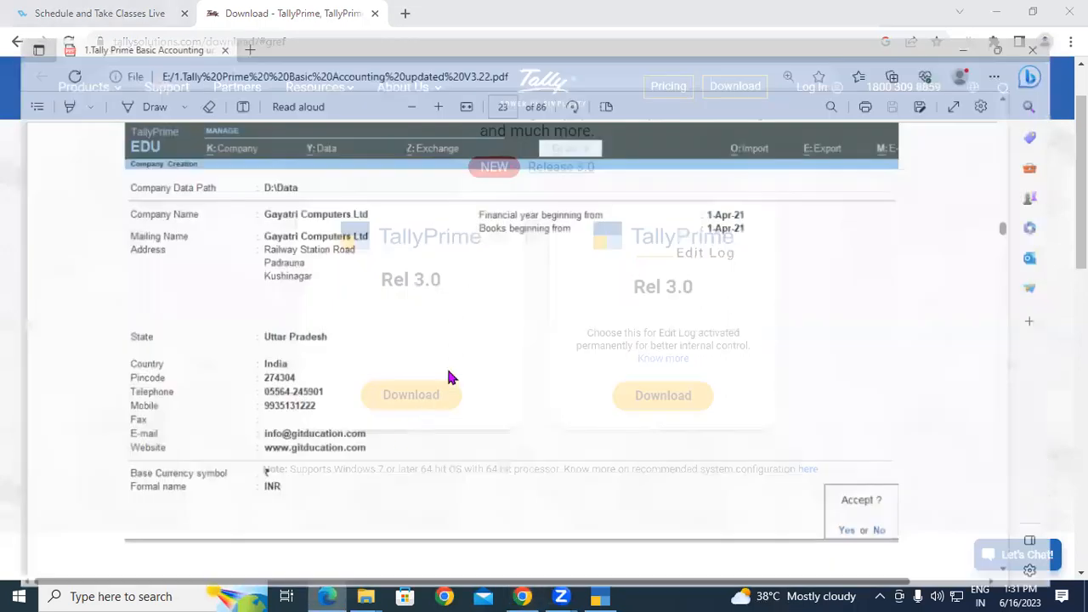
Copy 'Gayatri Computer Ltd' from the tutorial PDF and paste it into TallyPrime's Company Name.
scroll(453, 349, up, 5)
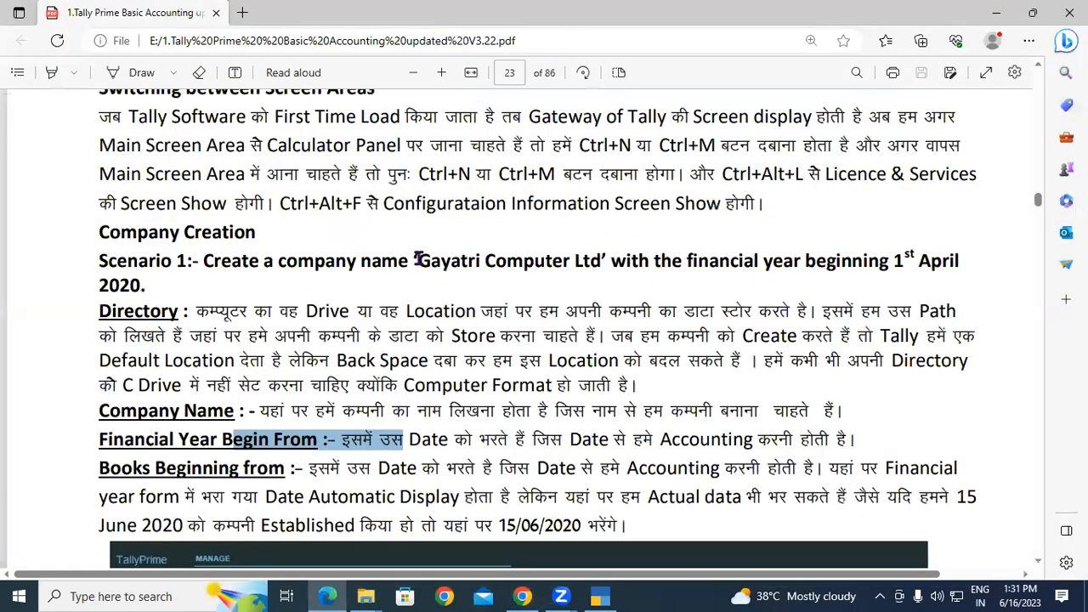
drag(418, 261, 604, 265)
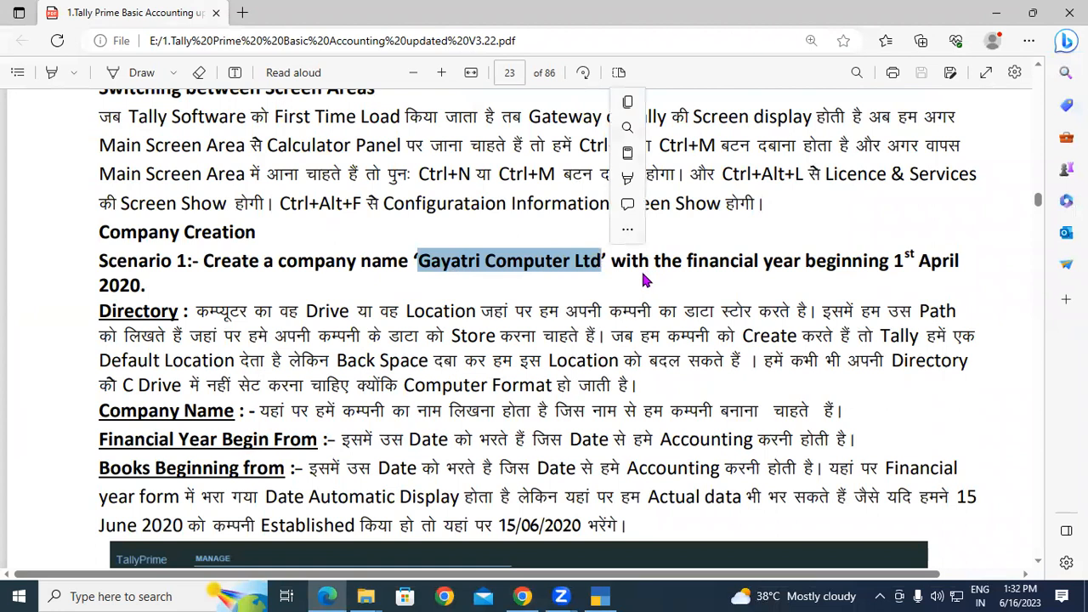
click(603, 596)
key(ctrl+alt+v)
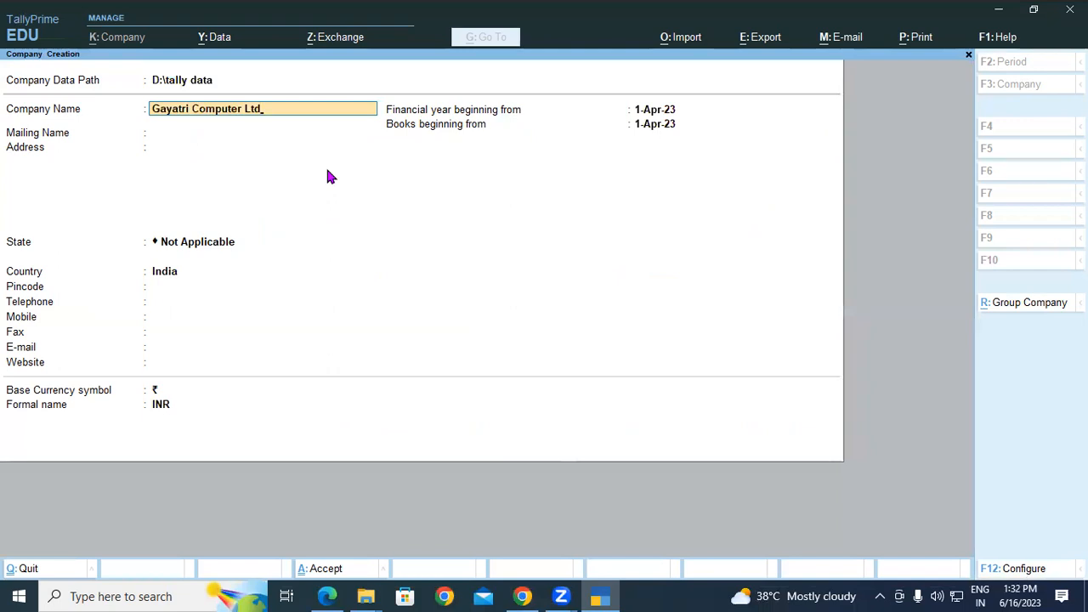
Accept Gayatri Computer Ltd as Company Name so Mailing Name auto-fills, then move on to Address.
key(Return)
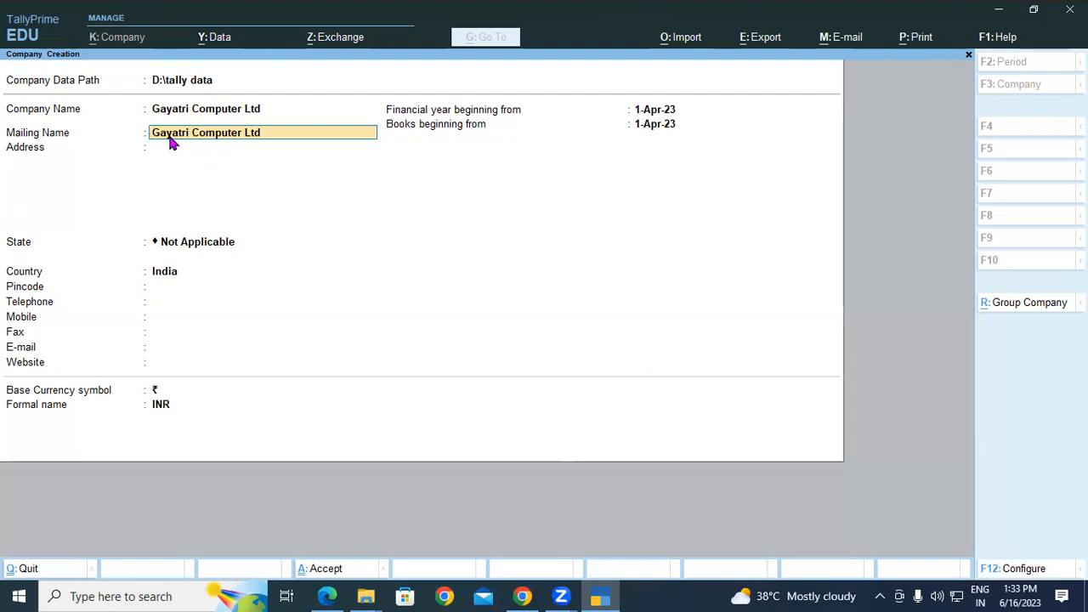
click(170, 110)
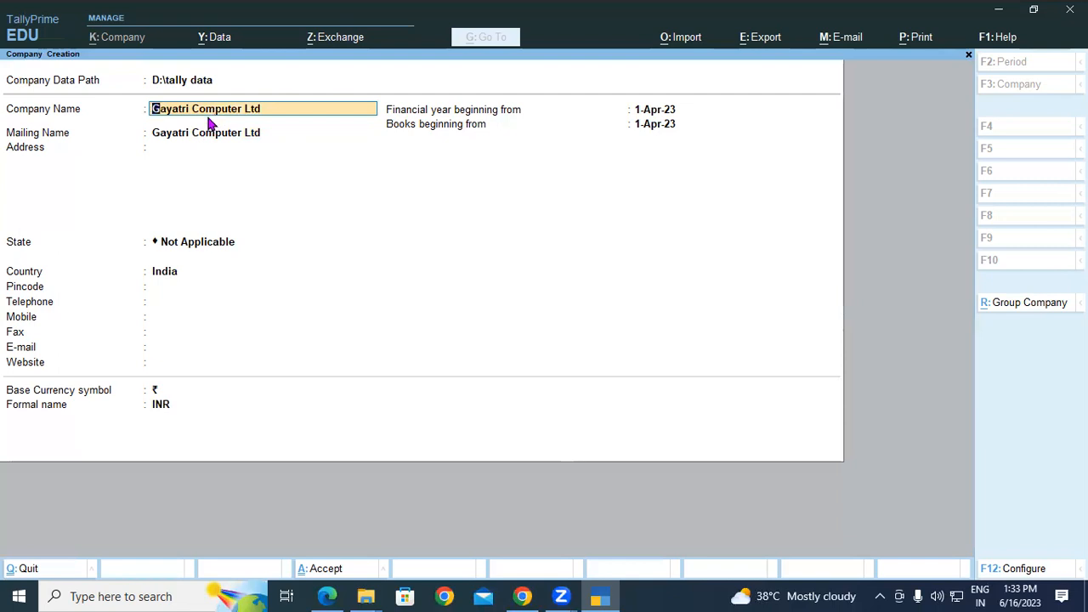
key(Return)
key(Return)
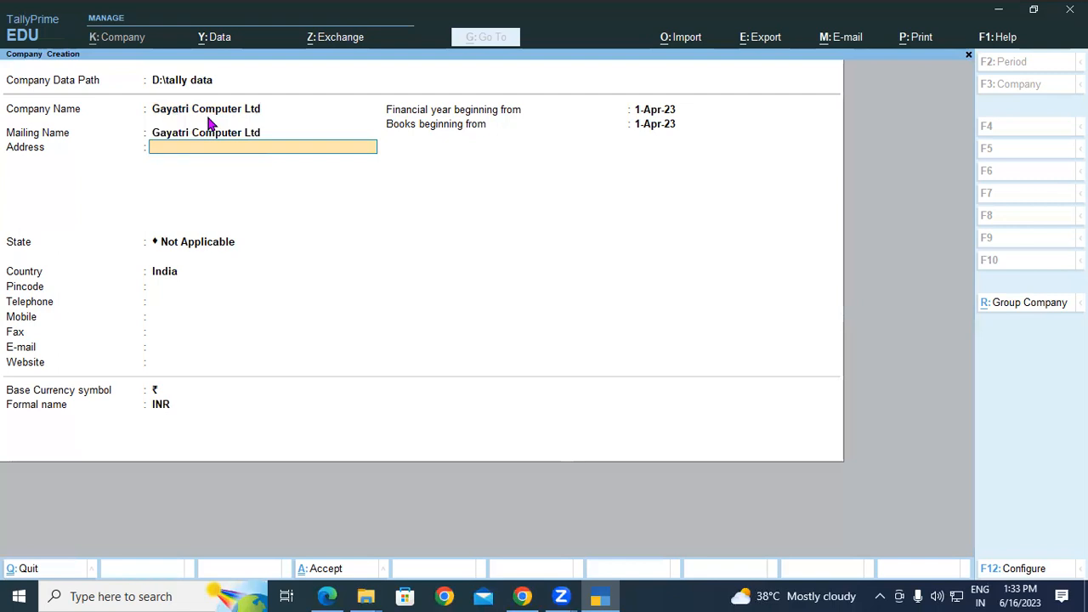
Enter the address lines Railway Station Road, Padrauna and Kushinagar.
text(Railway Station Road)
key(Return)
text(Pa)
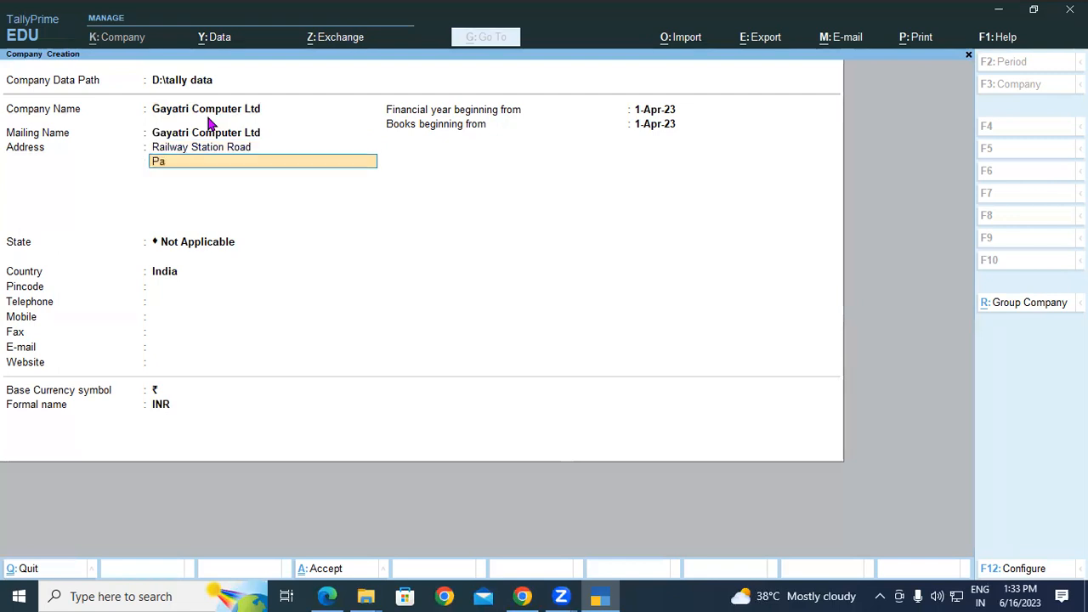
text(drauna)
key(Return)
text(Kus)
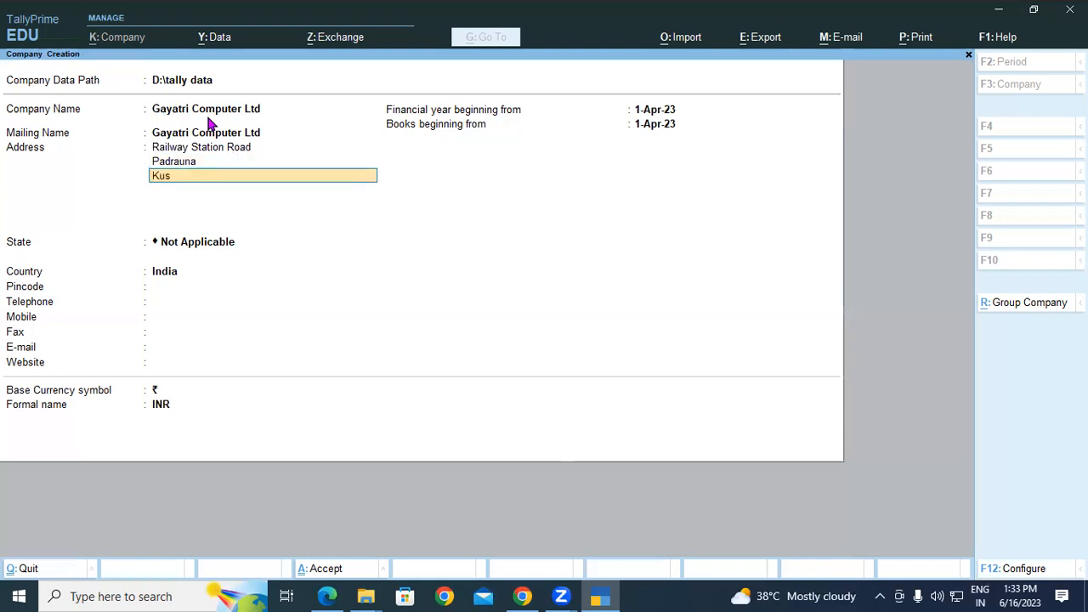
text(hinagar)
key(Return)
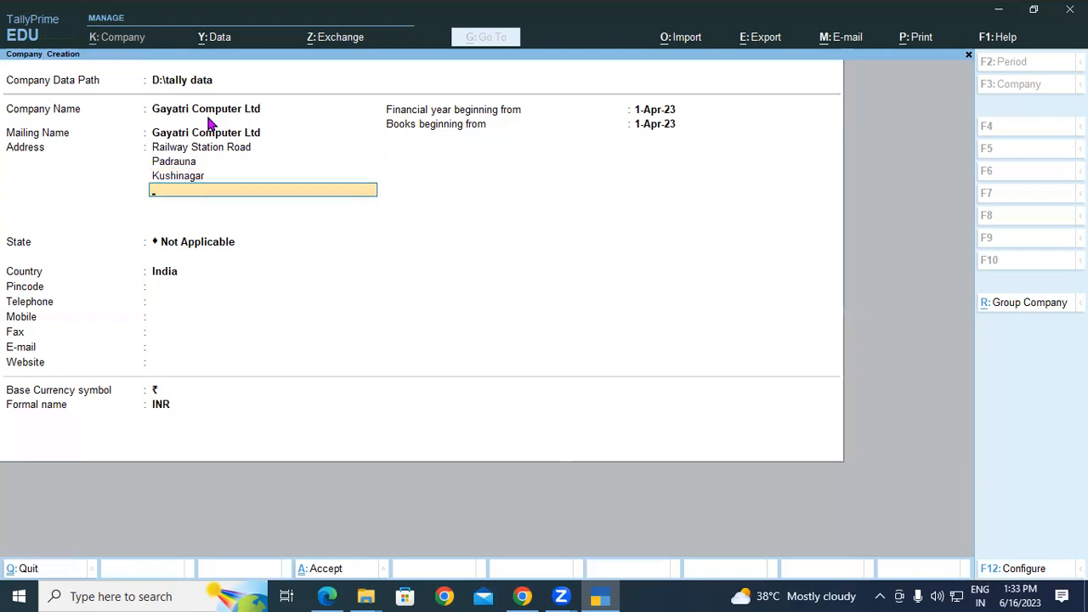
key(Return)
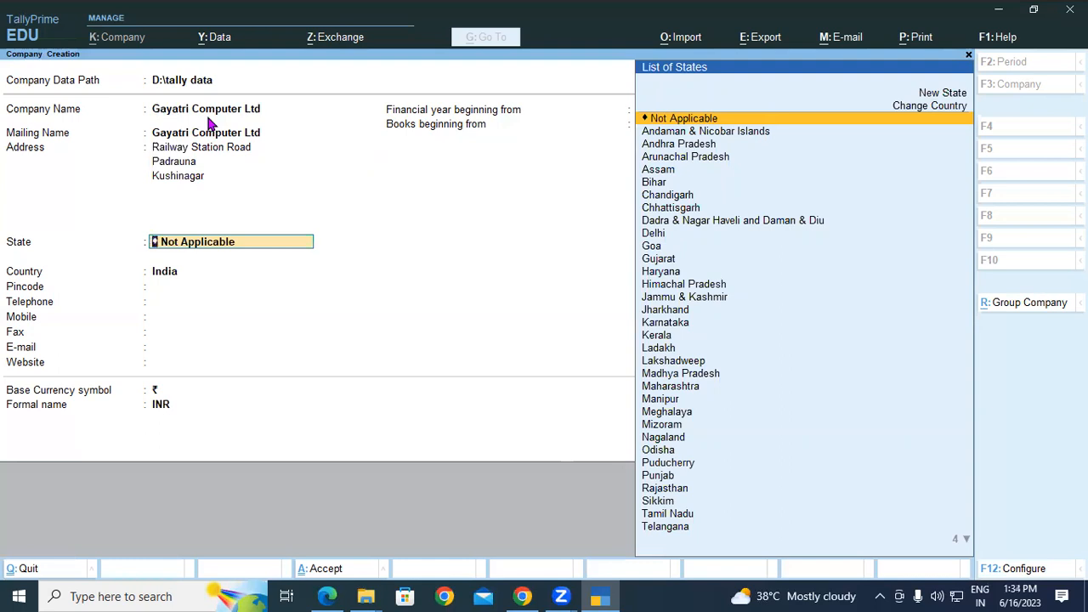
Set State to Uttar Pradesh and Pincode to 274304.
text(U)
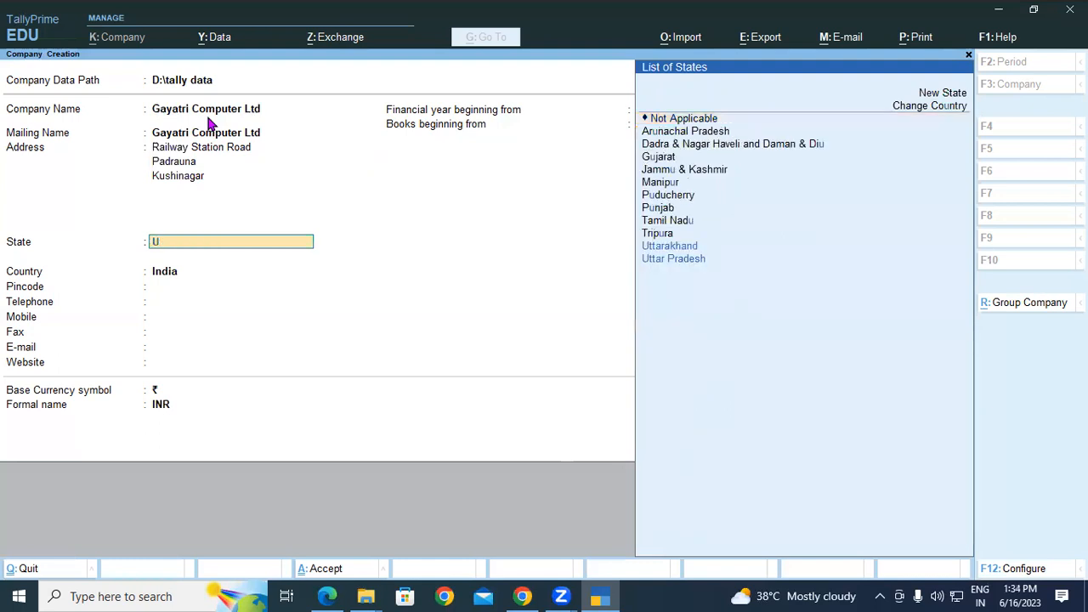
key(Down)
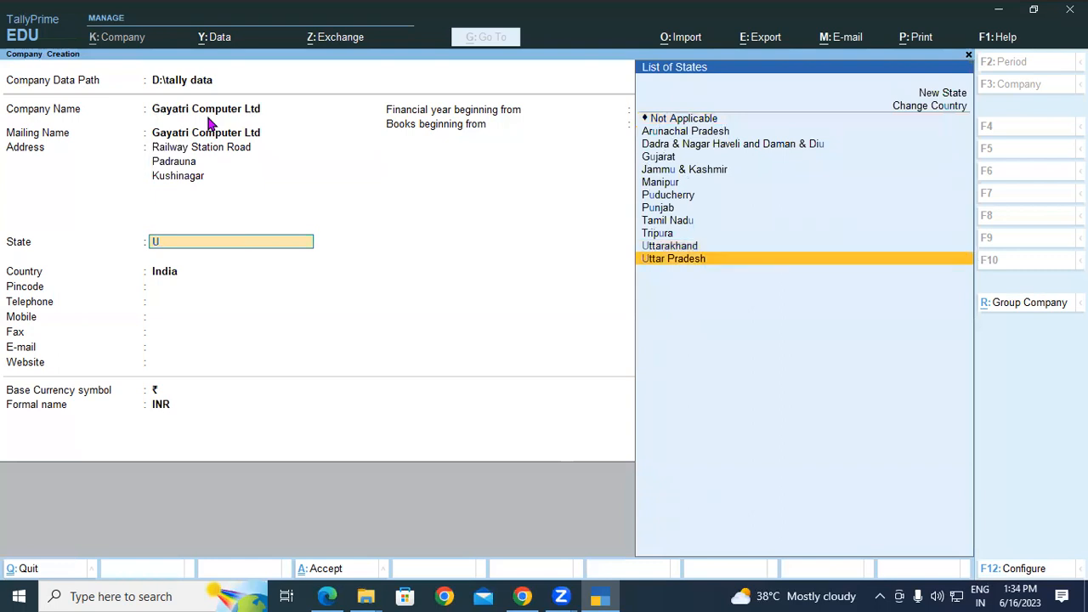
key(Return)
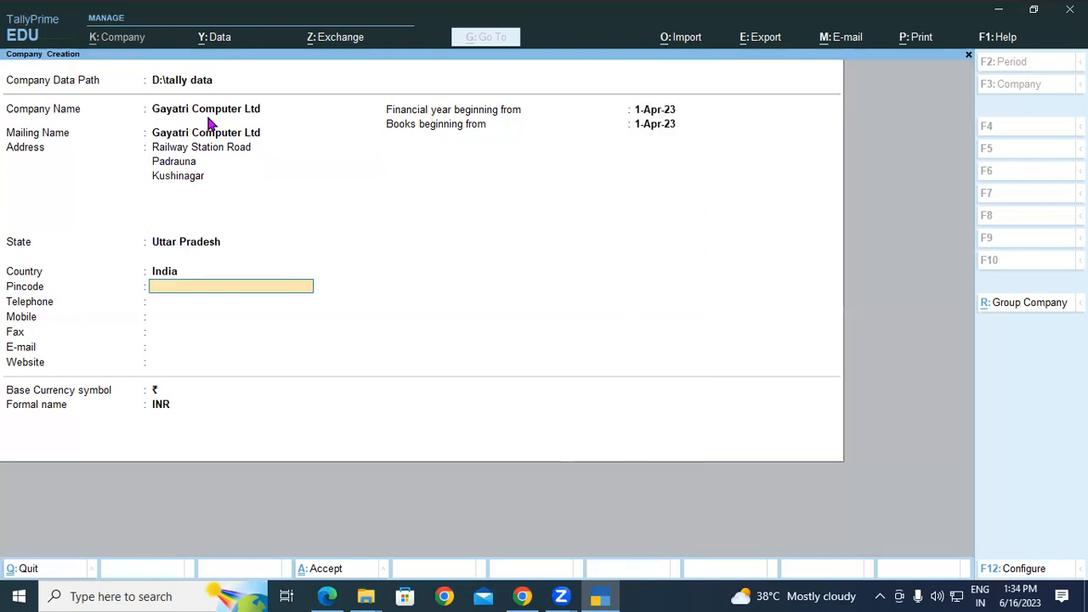
text(274304)
key(Return)
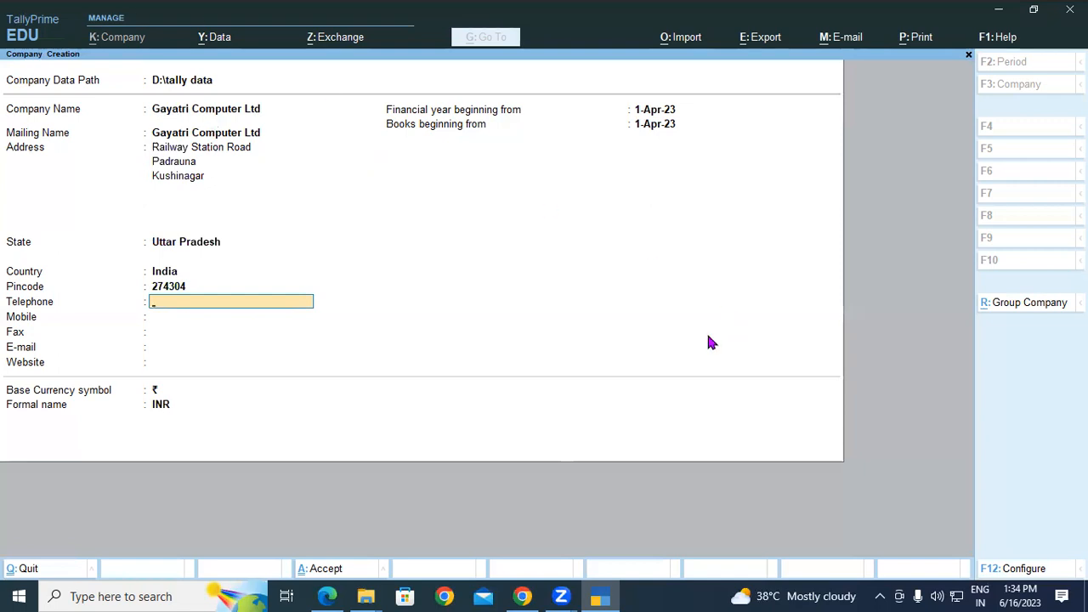
click(524, 596)
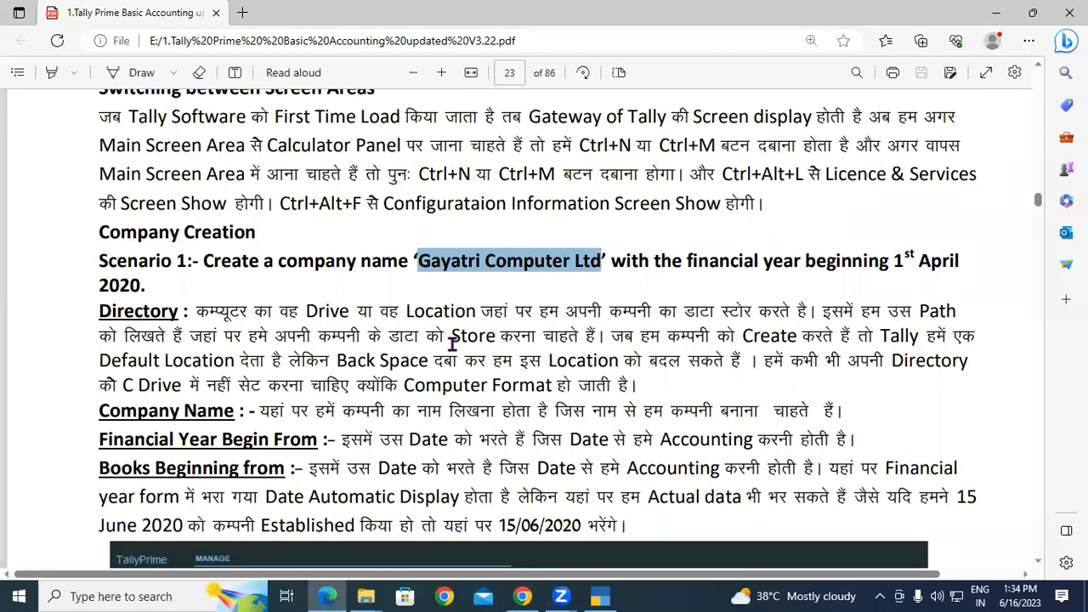
scroll(451, 343, down, 5)
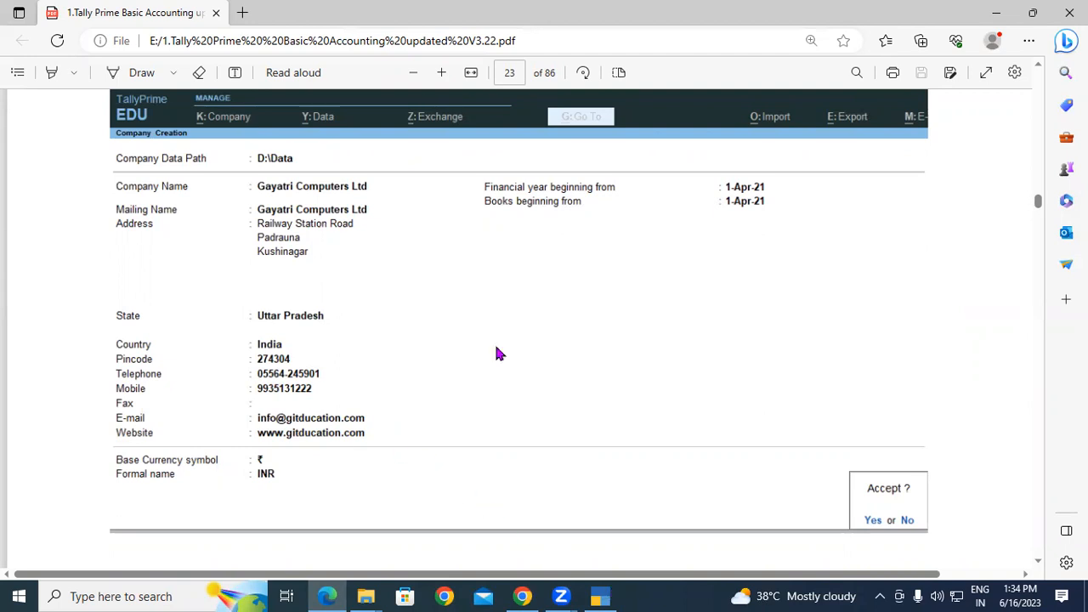
key(alt+Tab)
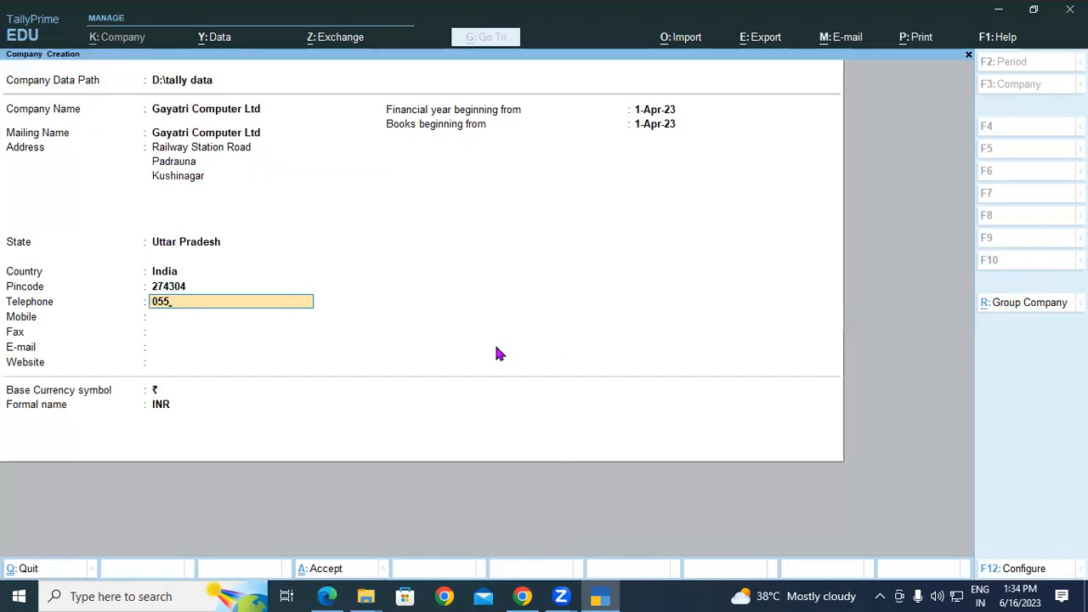
key(Return)
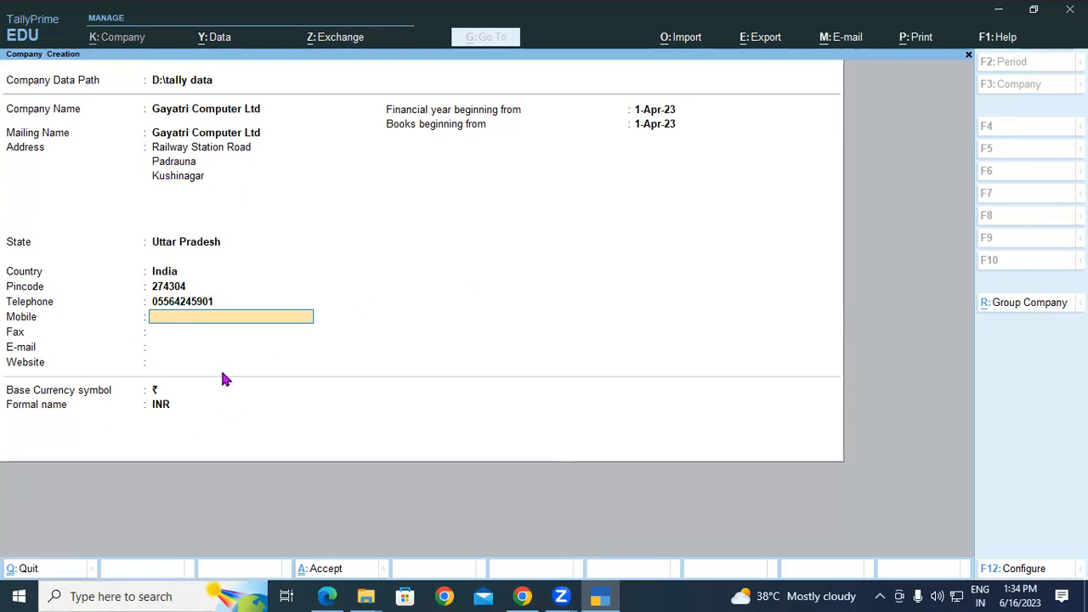
key(Return)
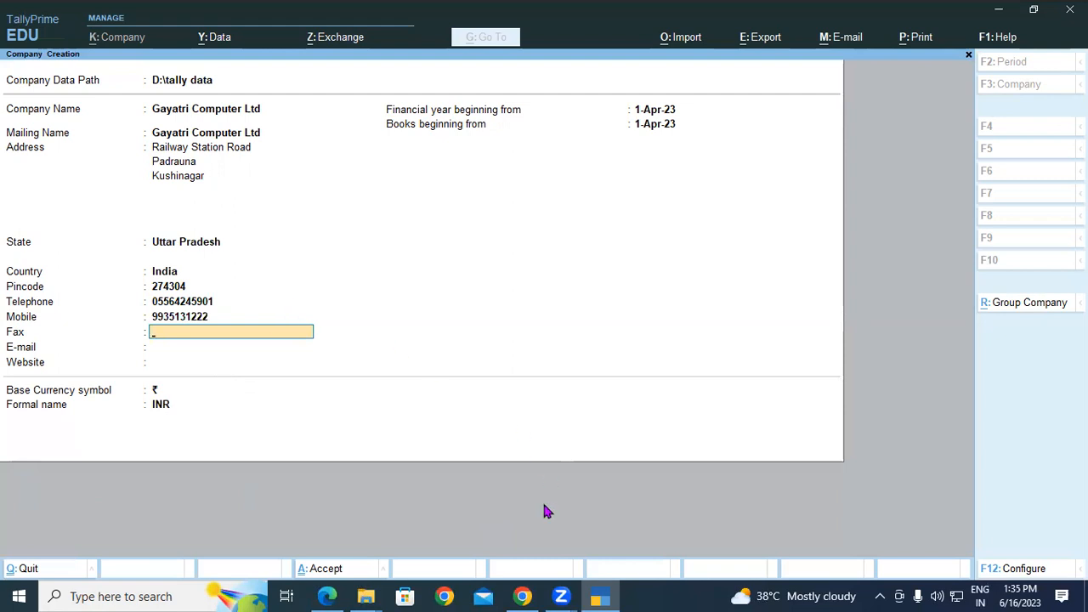
click(324, 596)
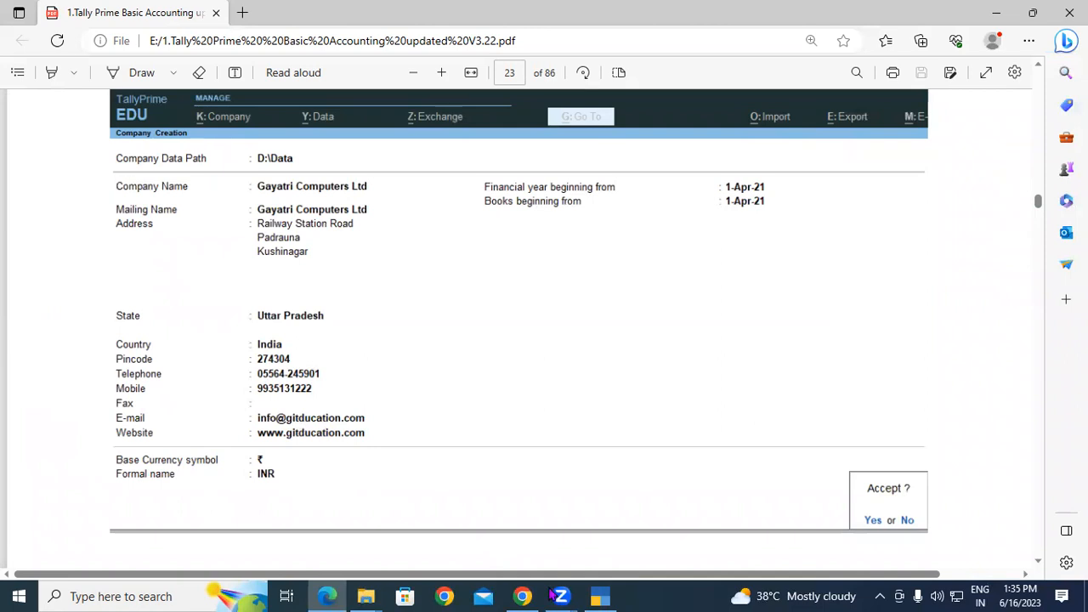
click(606, 596)
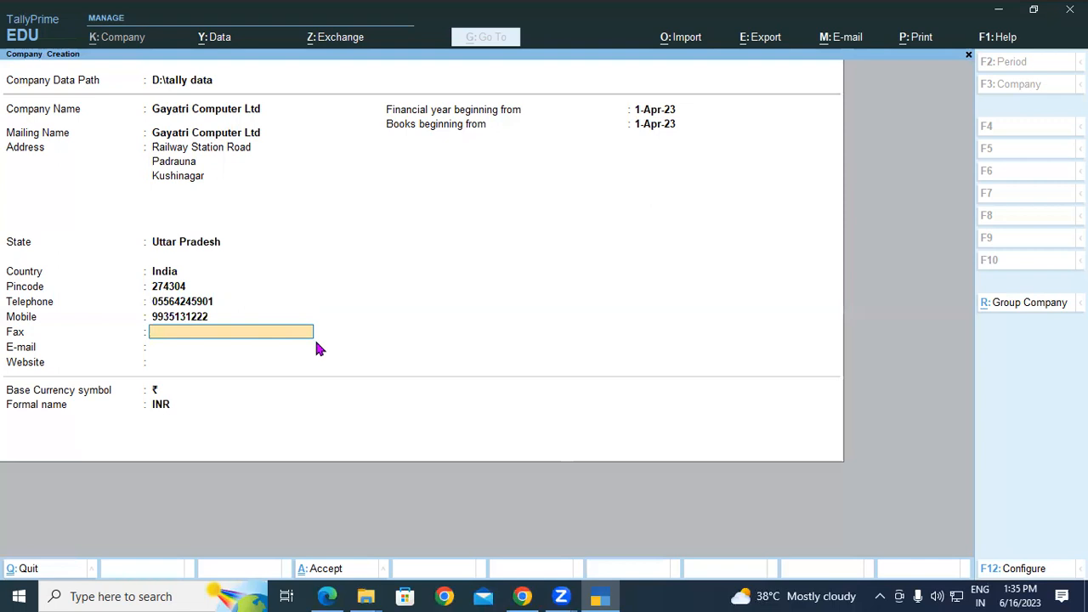
Leave Fax blank and enter the company's e-mail address in the E-mail field.
text(Abc)
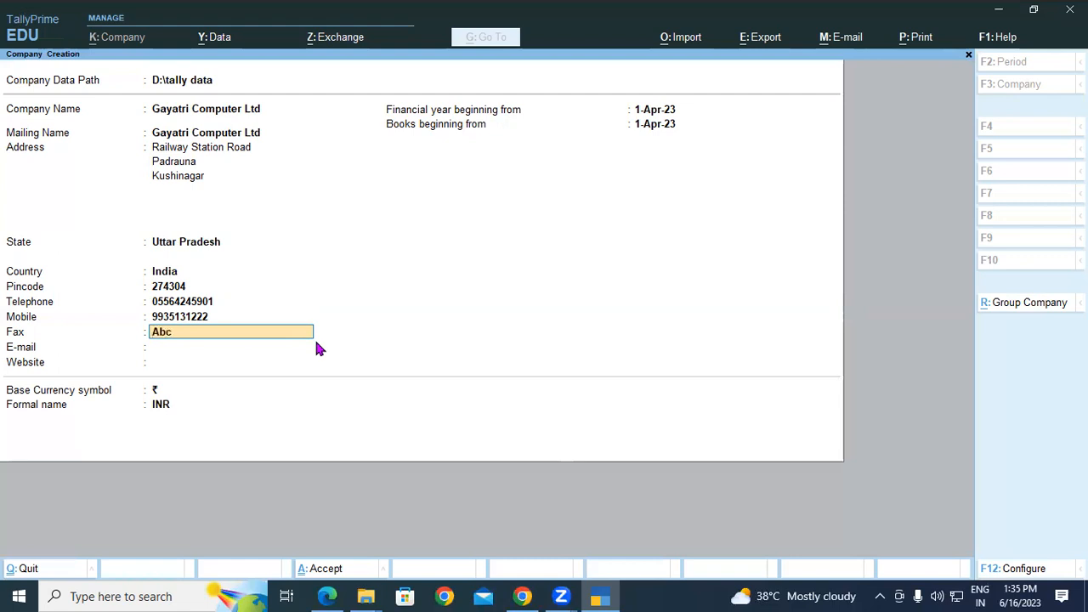
key(BackSpace)
key(BackSpace)
key(BackSpace)
key(Return)
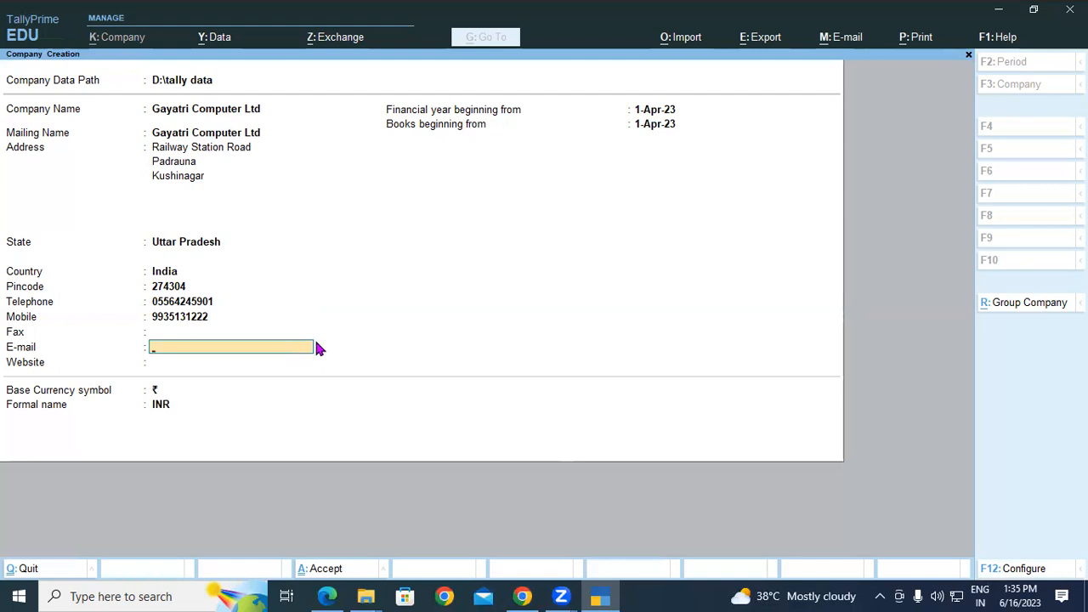
click(19, 334)
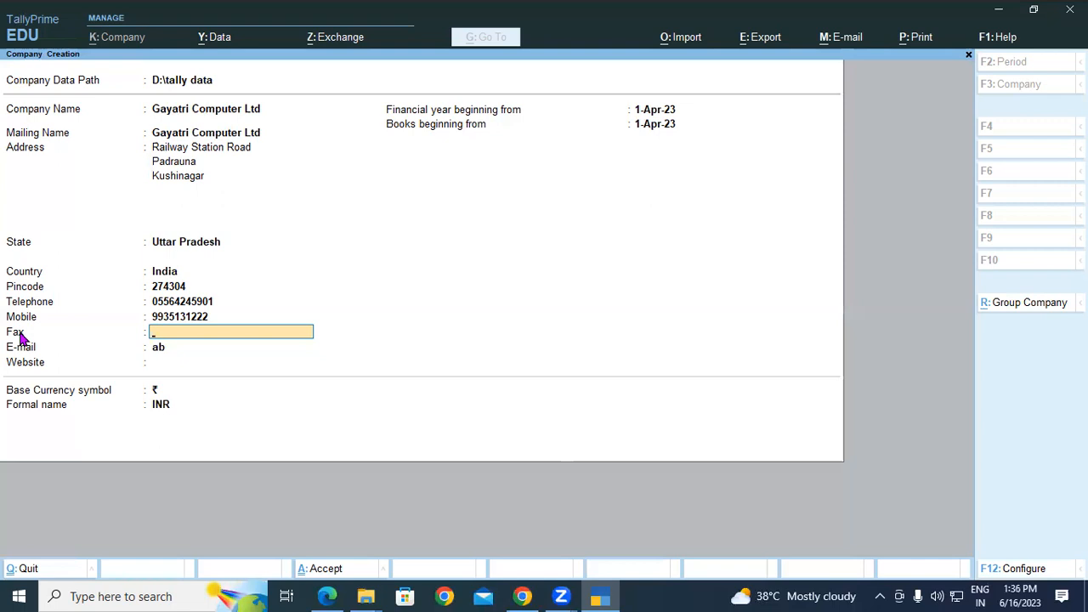
key(Return)
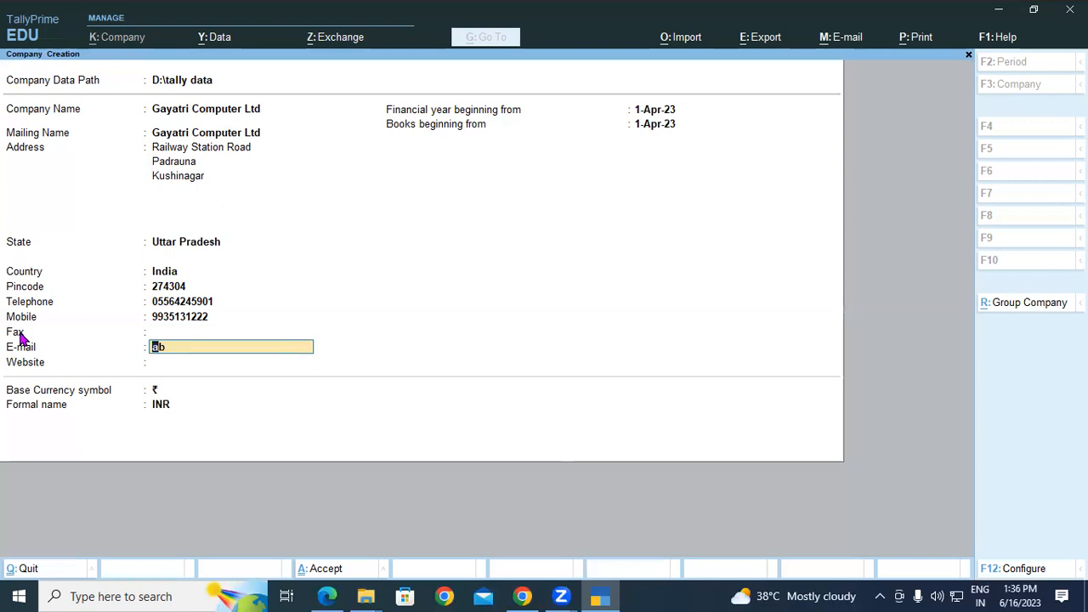
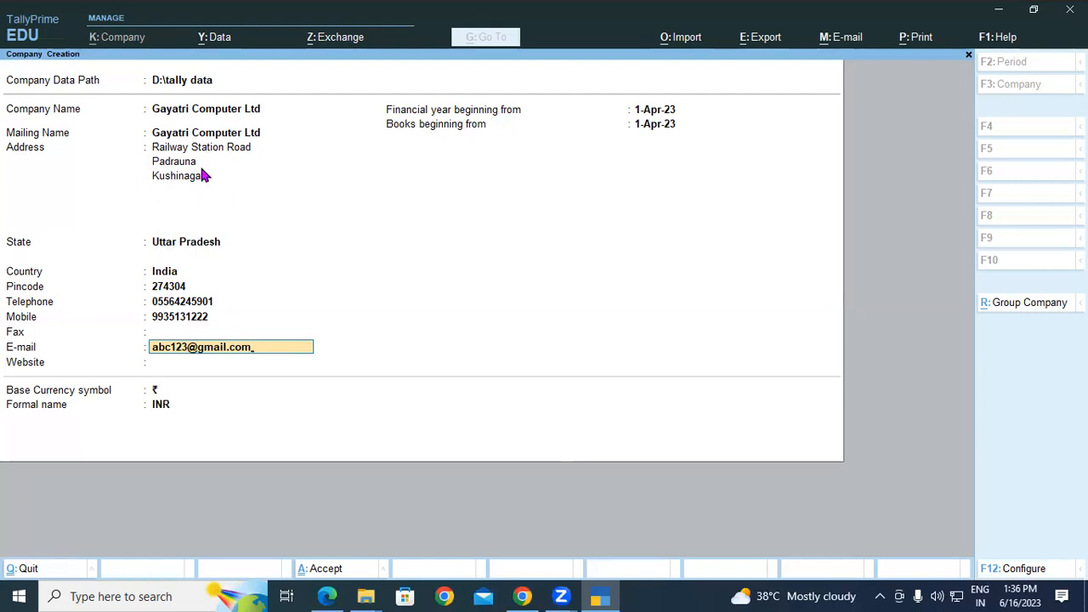
key(Return)
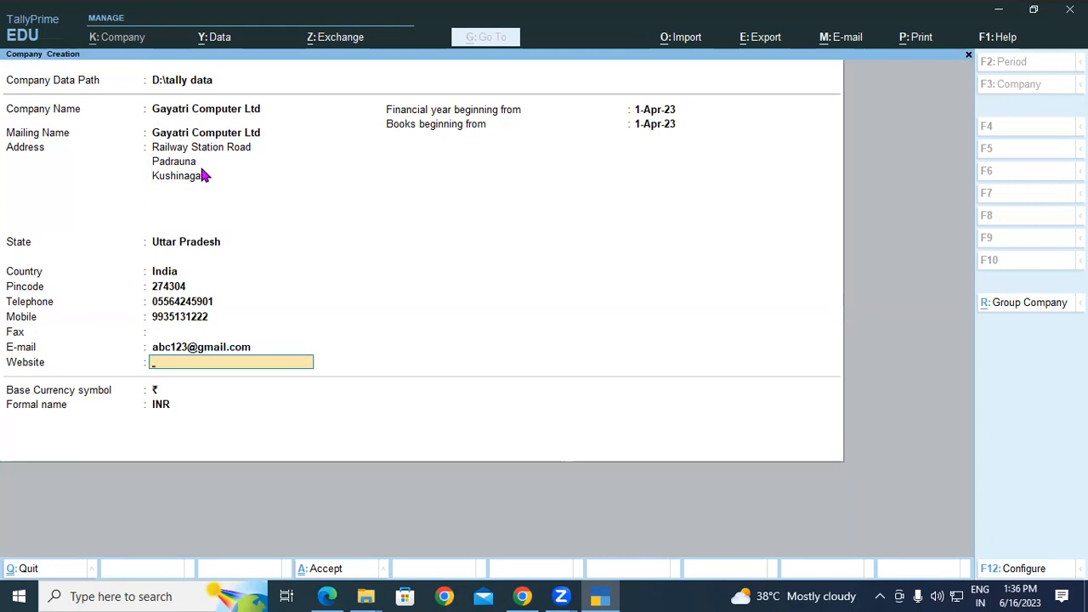
text(www.giteducation)
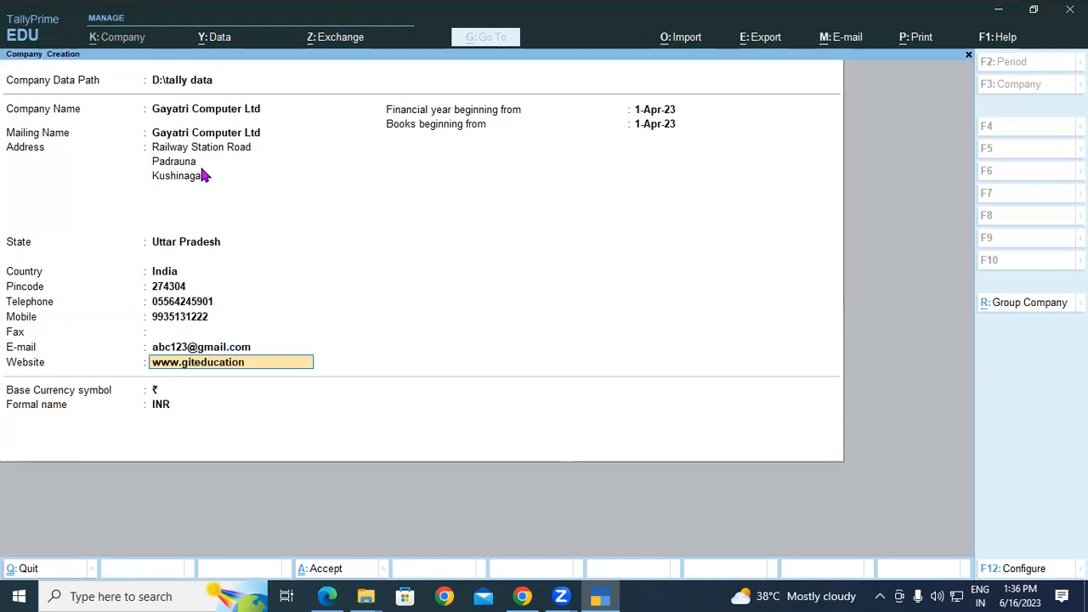
text(.com)
click(326, 596)
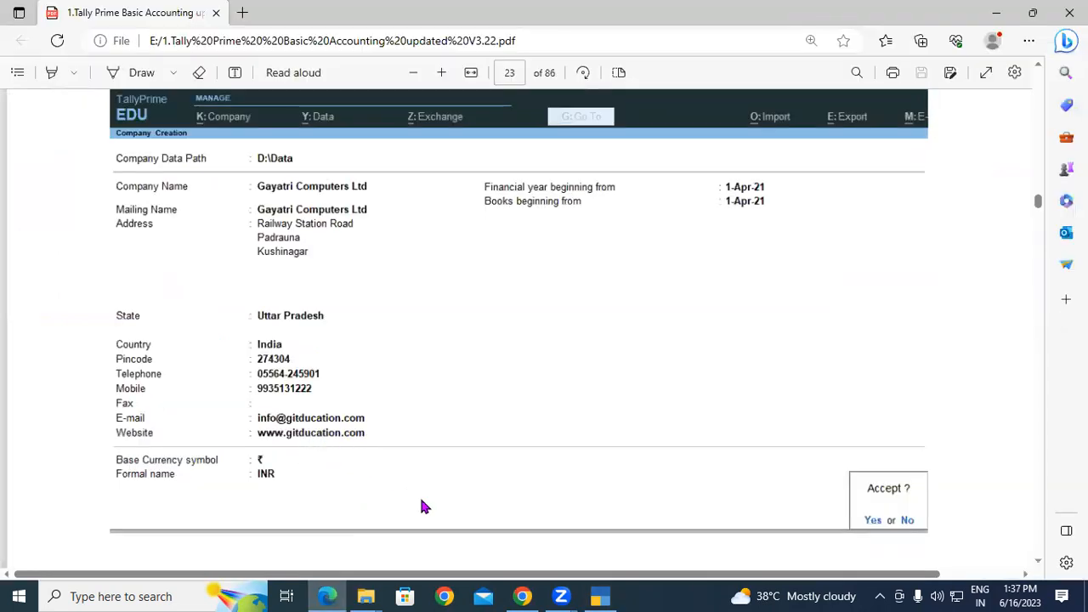
click(599, 596)
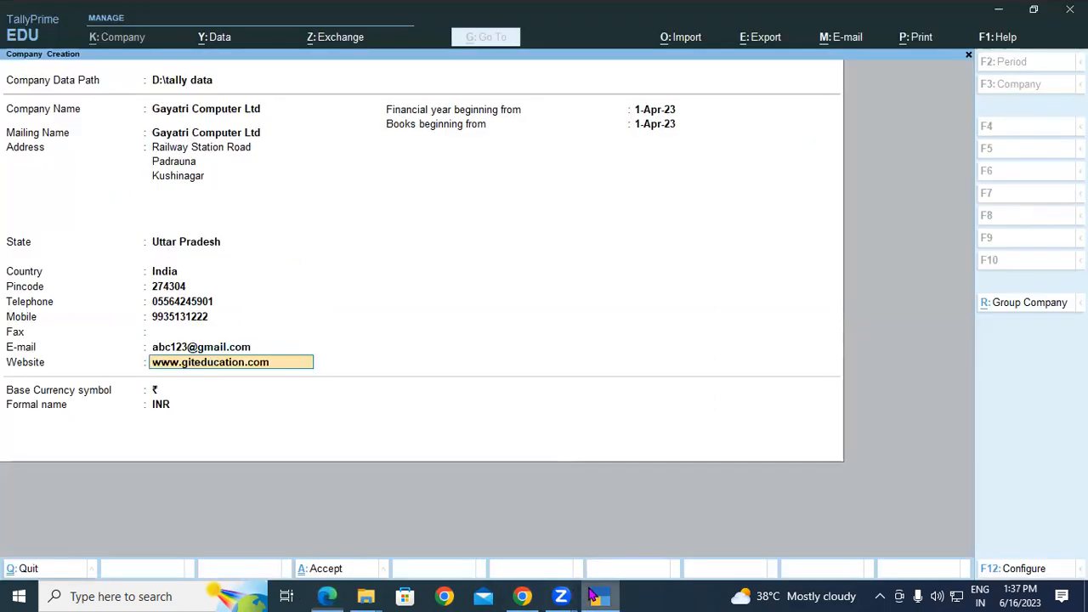
key(Return)
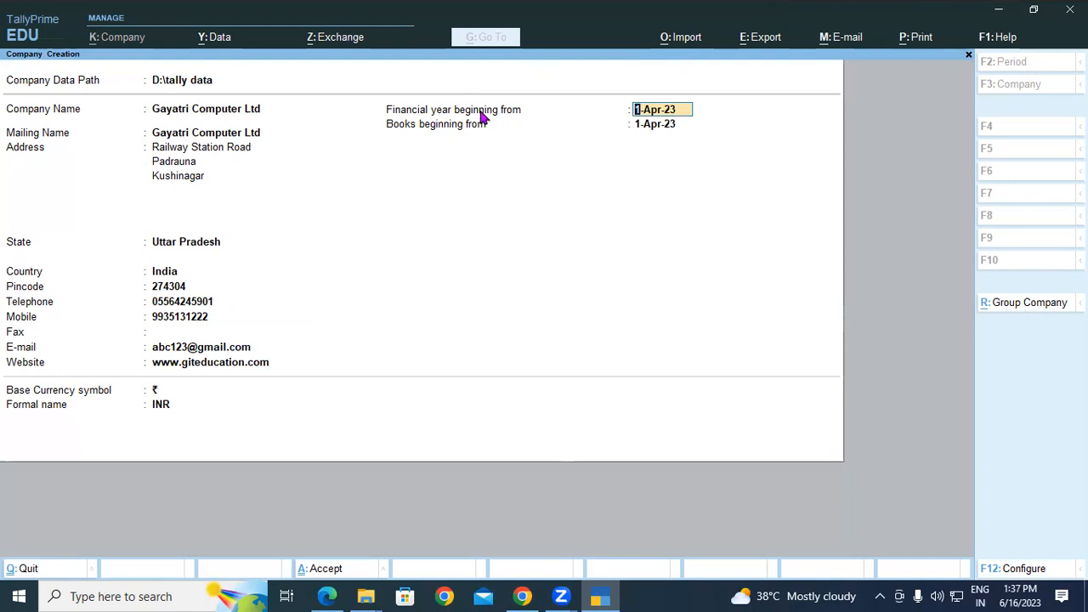
key(alt+Tab)
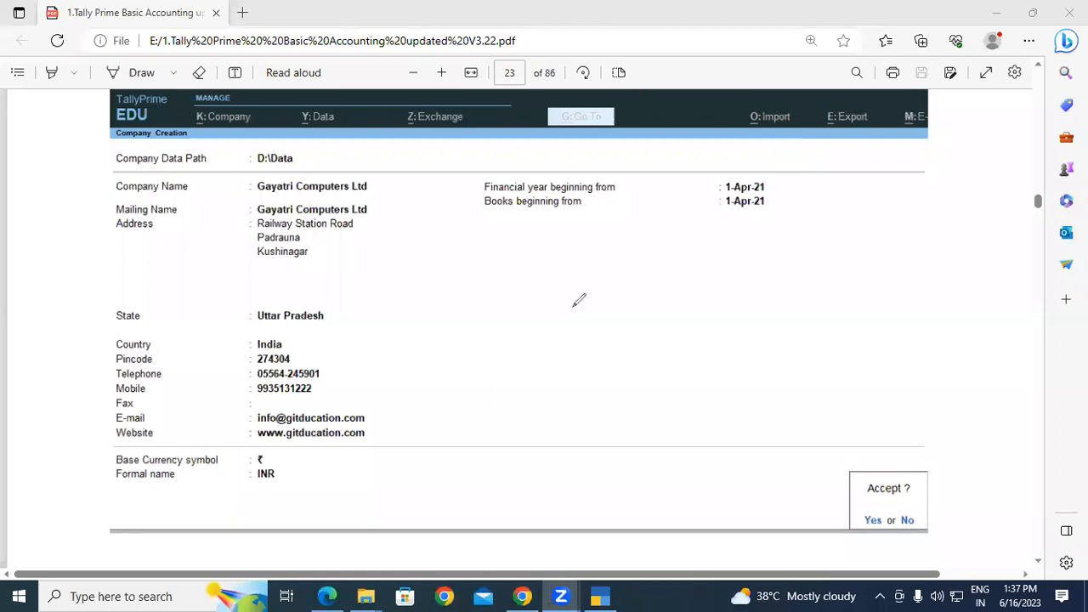
key(alt+Tab)
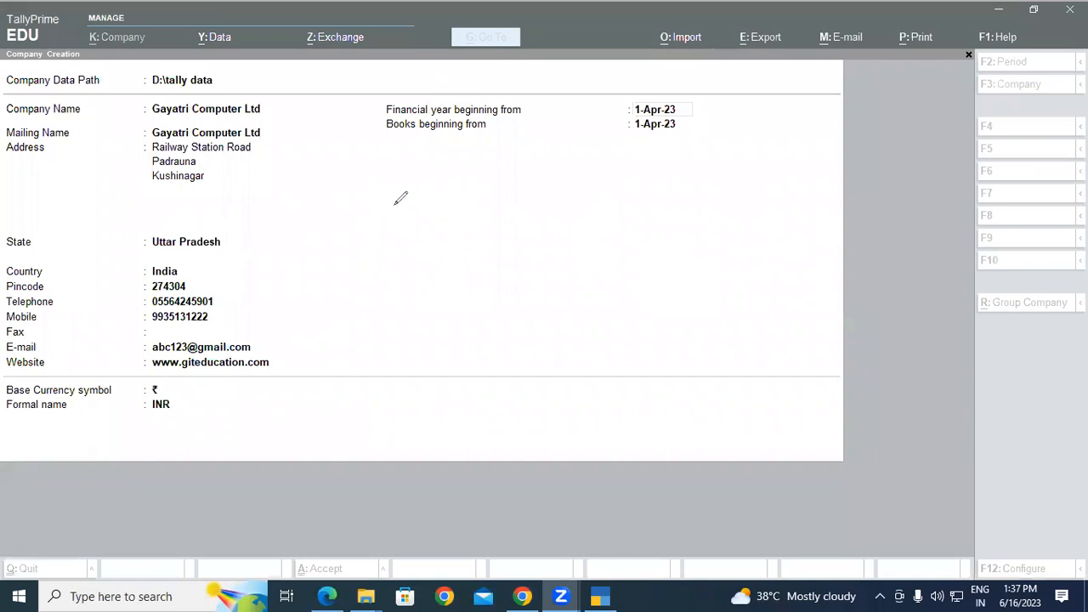
Handwrite 1-4-2023 with the screen pen and mark the financial year and books start dates.
mouse_move(374, 213)
mouse_down()
mouse_move(375, 255)
mouse_move(388, 259)
mouse_up()
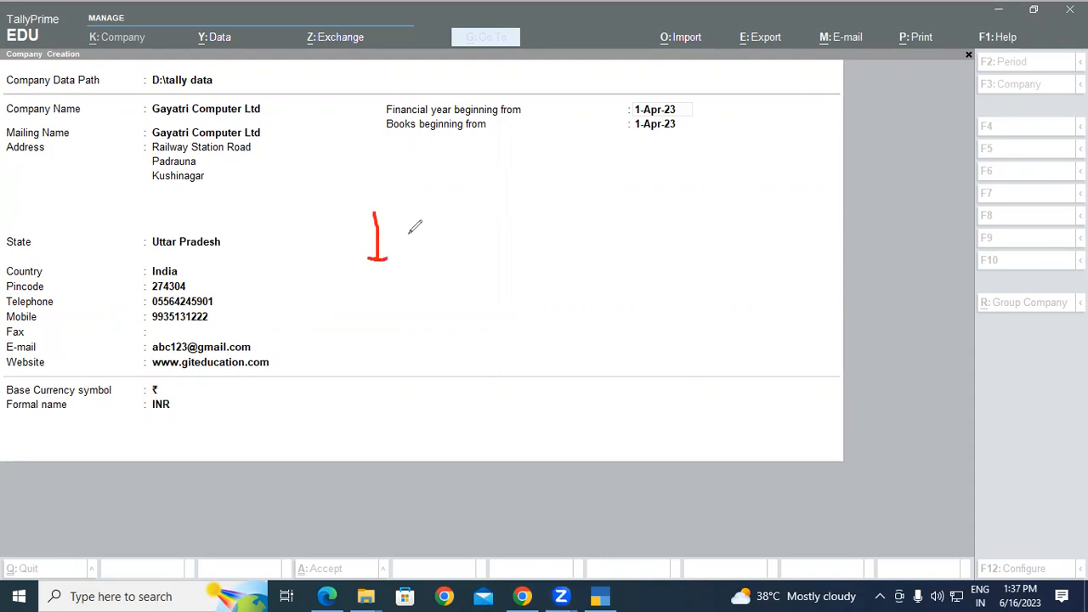
drag(406, 232, 449, 259)
mouse_move(441, 223)
mouse_down()
mouse_move(459, 238)
mouse_move(534, 228)
mouse_move(581, 182)
mouse_move(593, 204)
mouse_move(609, 177)
mouse_move(604, 210)
mouse_up()
click(539, 201)
drag(371, 277, 663, 244)
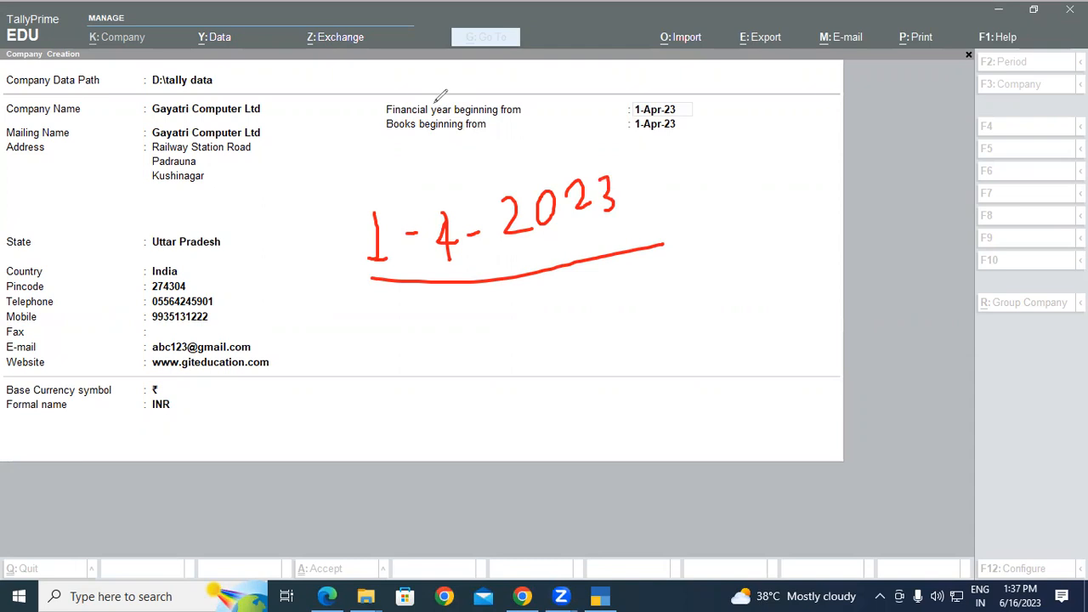
mouse_move(629, 99)
mouse_down()
mouse_move(636, 114)
mouse_move(685, 102)
mouse_move(631, 102)
mouse_up()
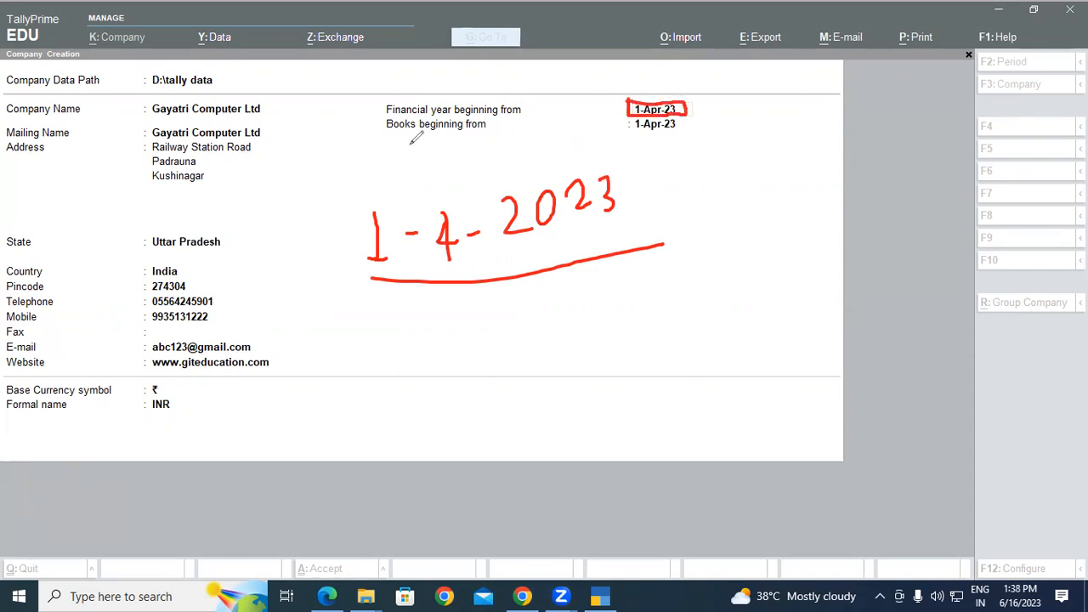
mouse_move(374, 128)
mouse_down()
mouse_move(417, 111)
mouse_move(490, 119)
mouse_move(465, 145)
mouse_move(384, 123)
mouse_up()
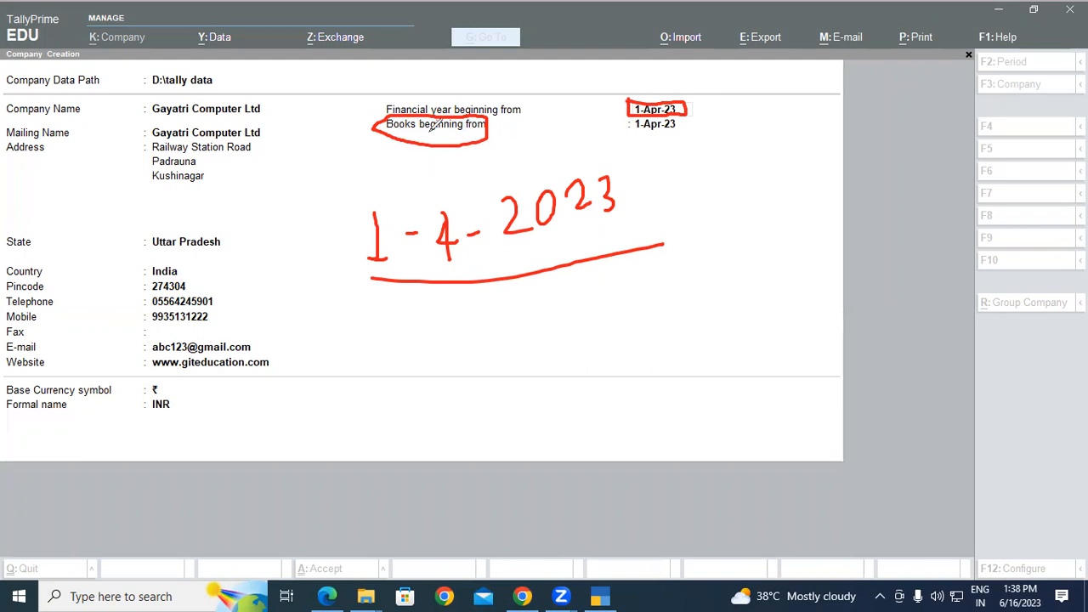
mouse_move(630, 119)
mouse_down()
mouse_move(630, 134)
mouse_move(685, 129)
mouse_move(687, 118)
mouse_up()
Clear the annotations, keep 1-Apr-23 as financial year start, and begin retyping the books date.
key(e)
key(Escape)
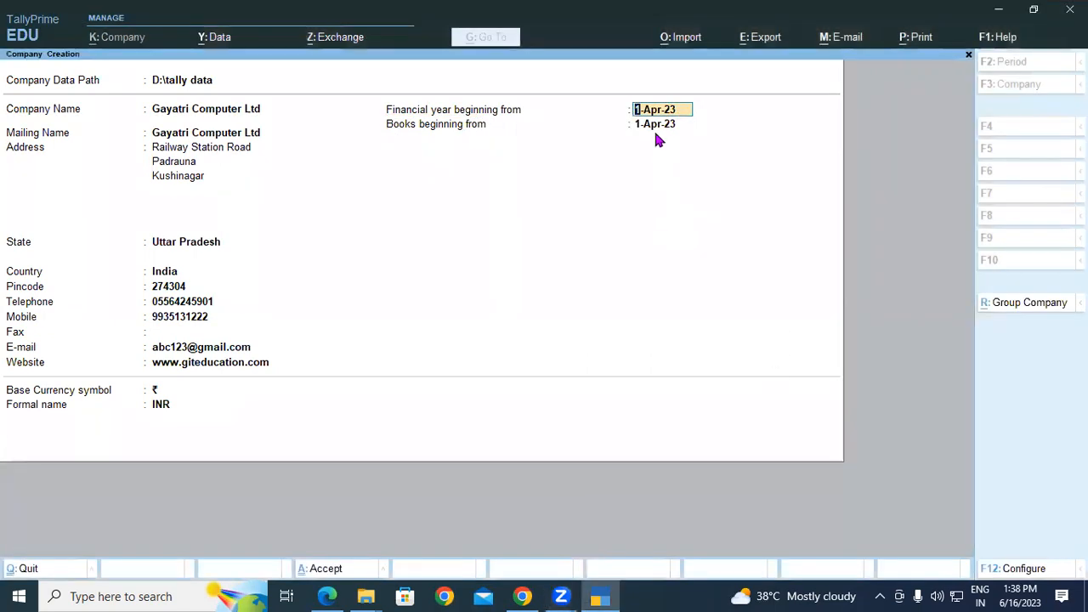
key(Return)
text(16-06)
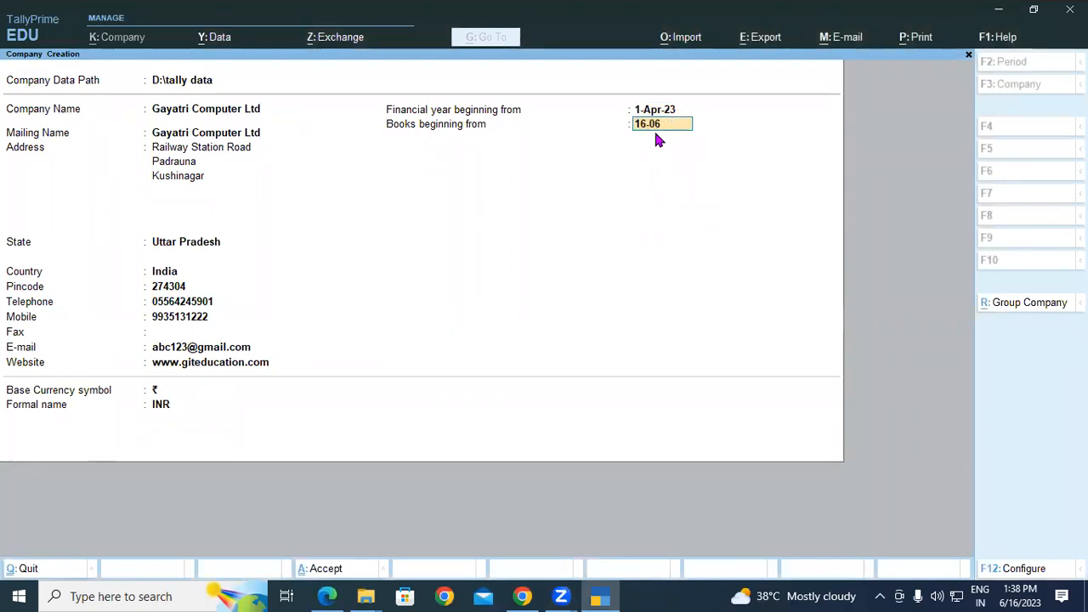
text(-202)
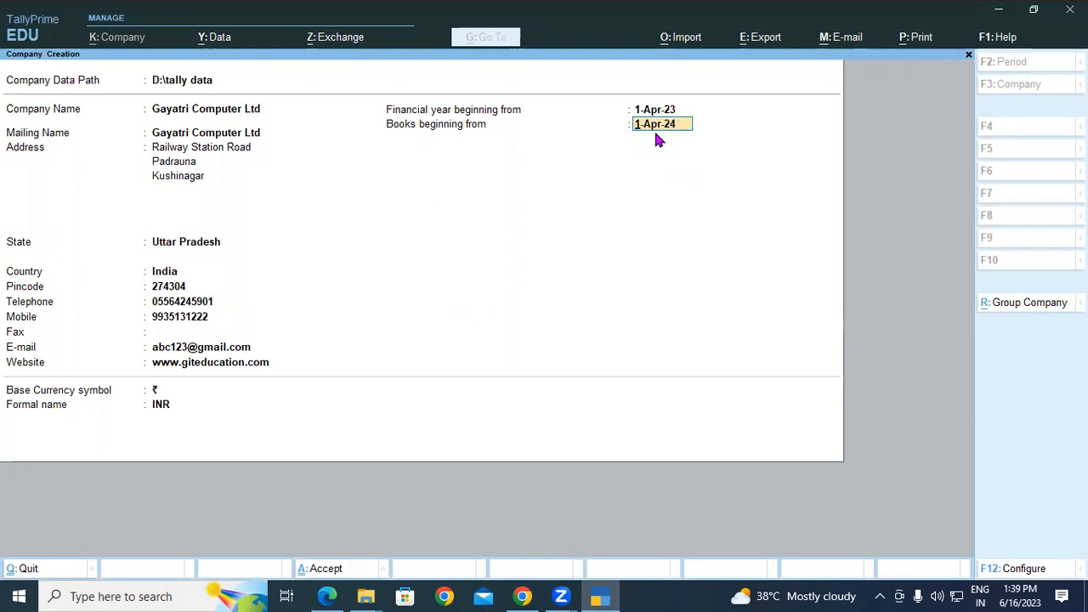
Set books beginning from 1-Apr-23, accept the ₹ symbol and INR, then compare with the PDF.
text(-04)
text(-23)
key(Return)
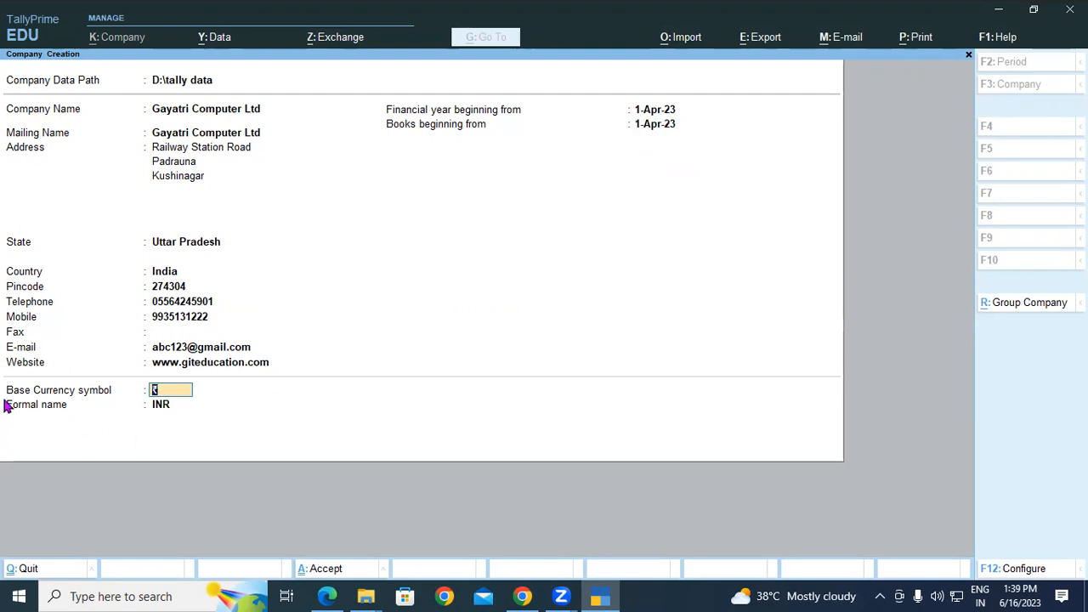
key(Return)
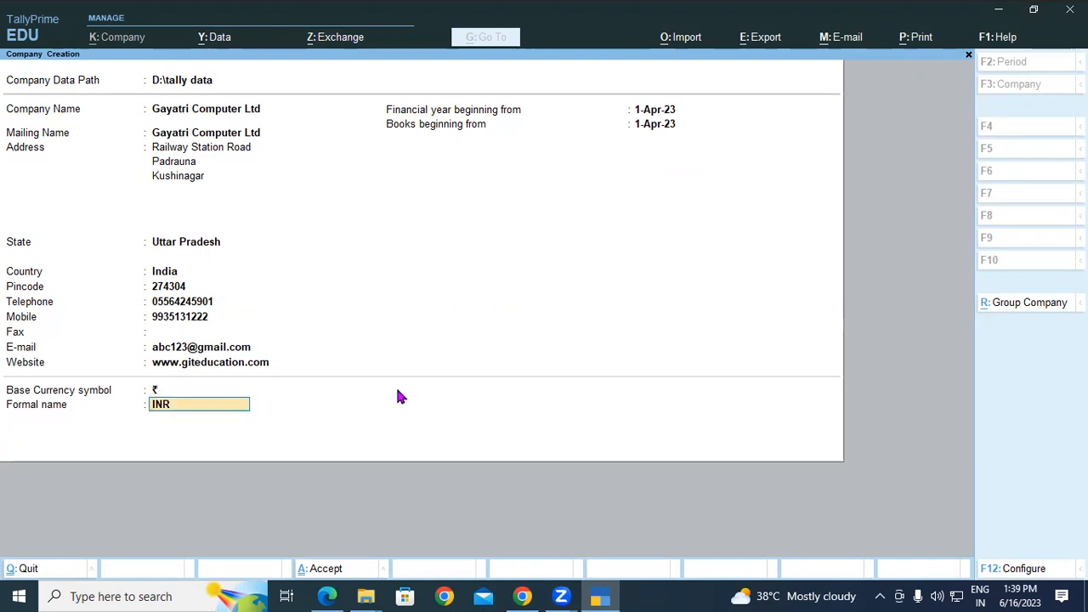
key(Return)
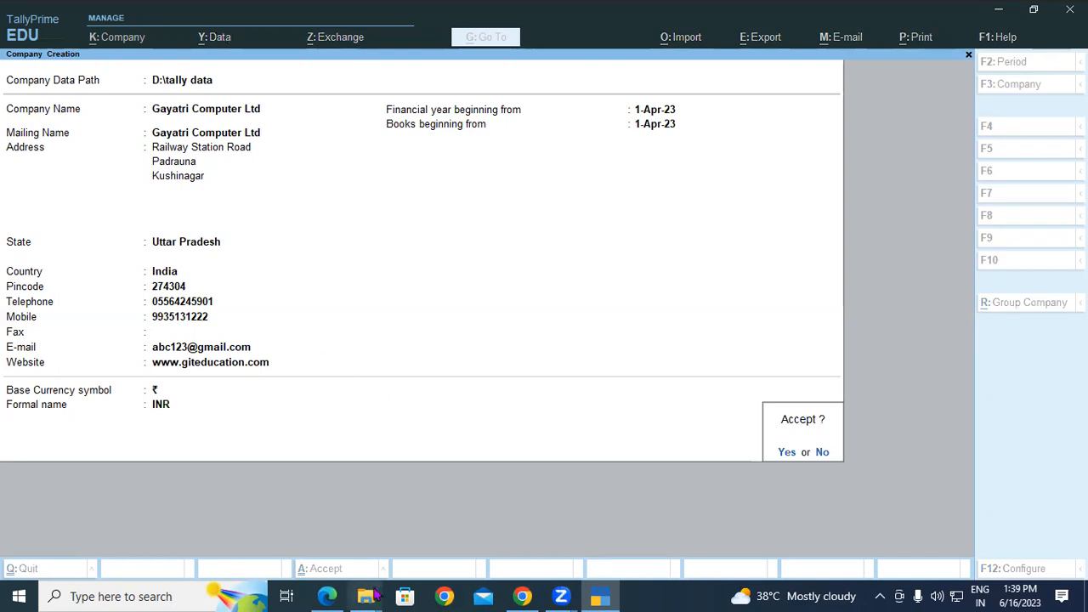
key(alt+Tab)
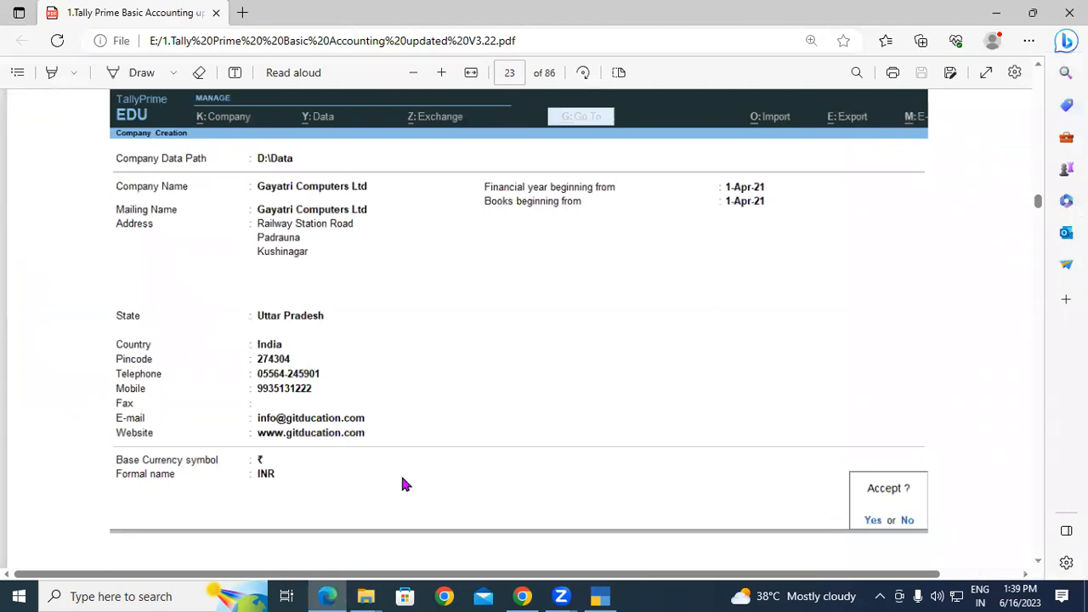
Confirm saving the new company and scroll down the tutorial PDF.
click(600, 595)
click(789, 453)
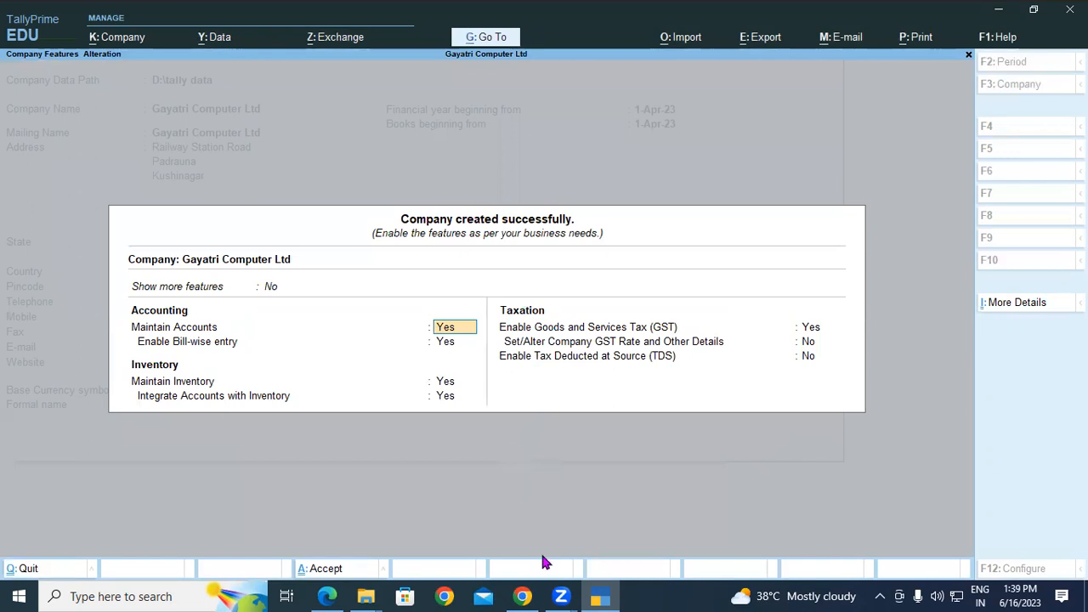
click(326, 596)
scroll(415, 319, down, 1)
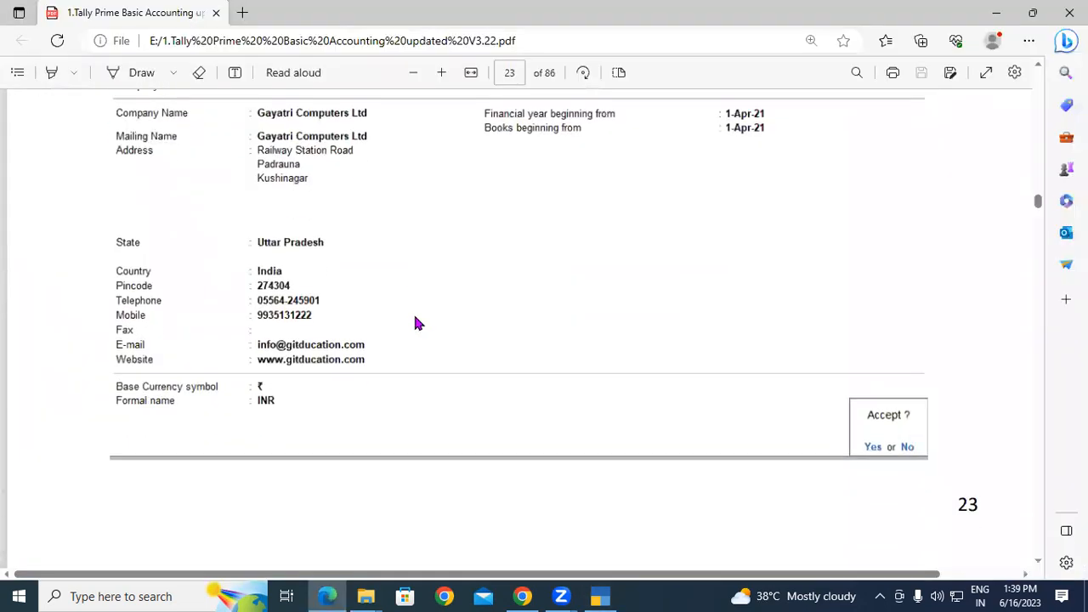
scroll(111, 314, down, 5)
Highlight the Select Company and Shut A Company headings, then scroll on to the GST Details example.
drag(108, 312, 255, 328)
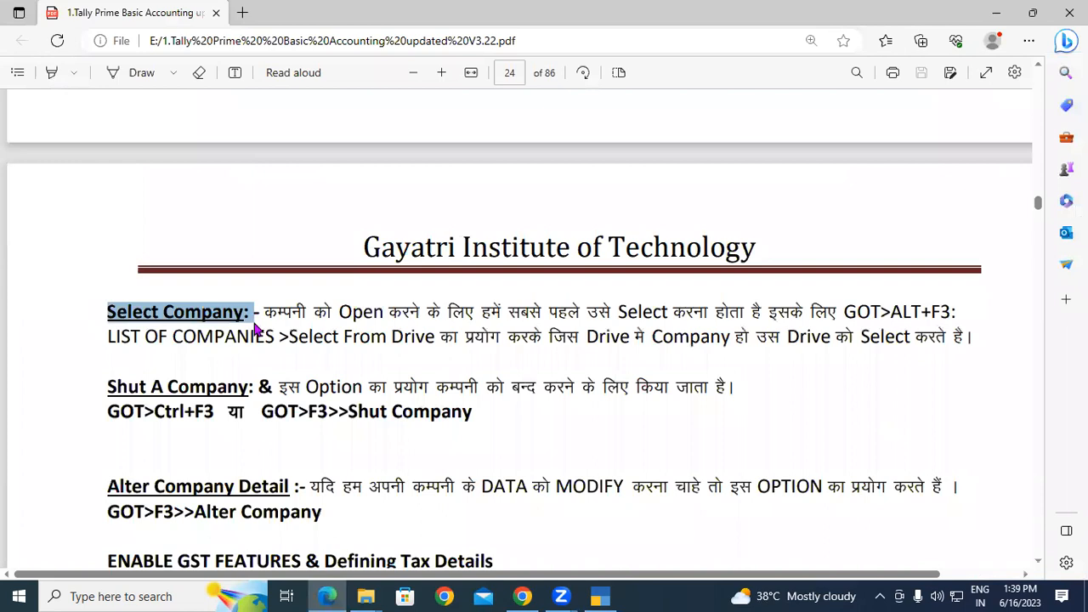
drag(106, 387, 205, 389)
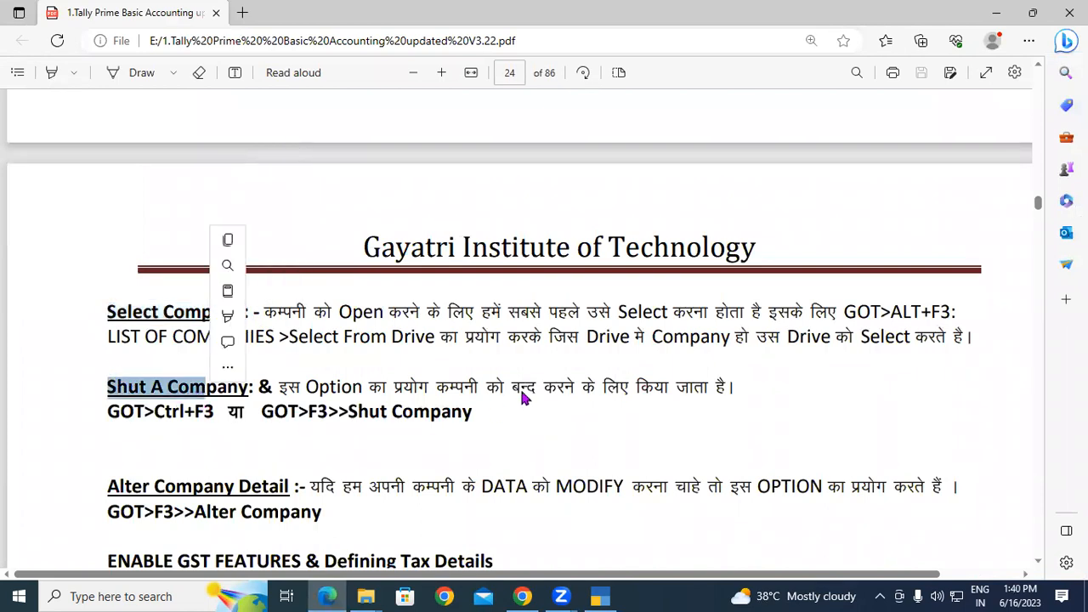
scroll(522, 387, down, 4)
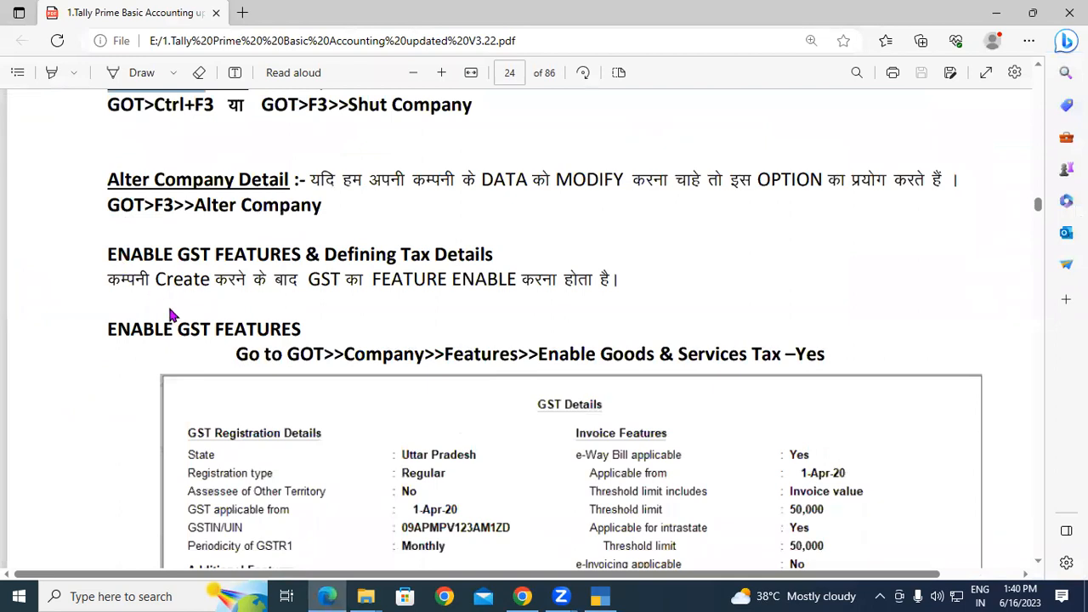
scroll(170, 306, down, 2)
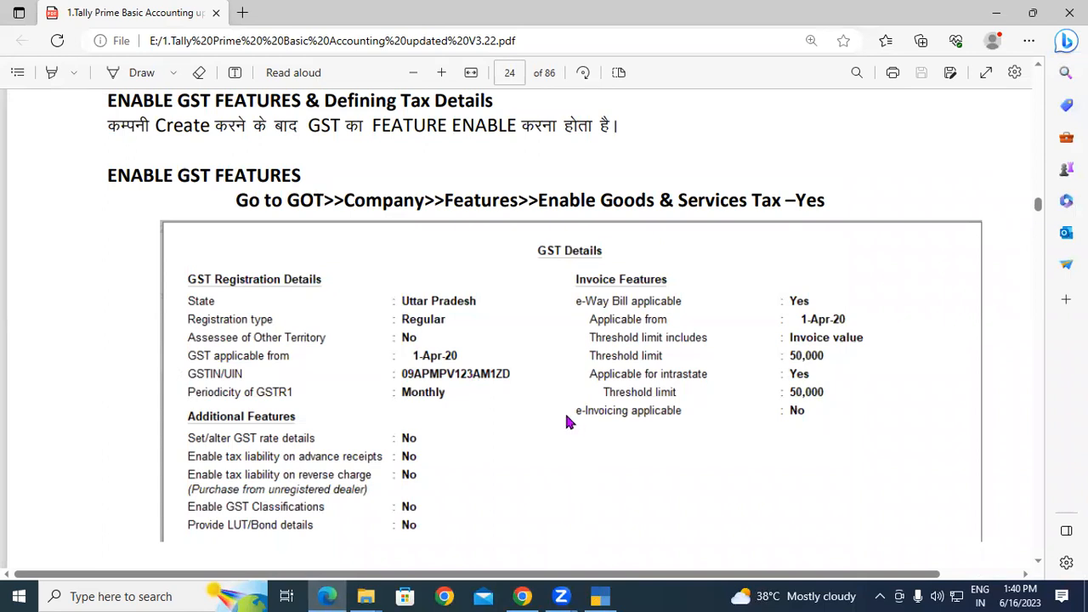
key(alt+Tab)
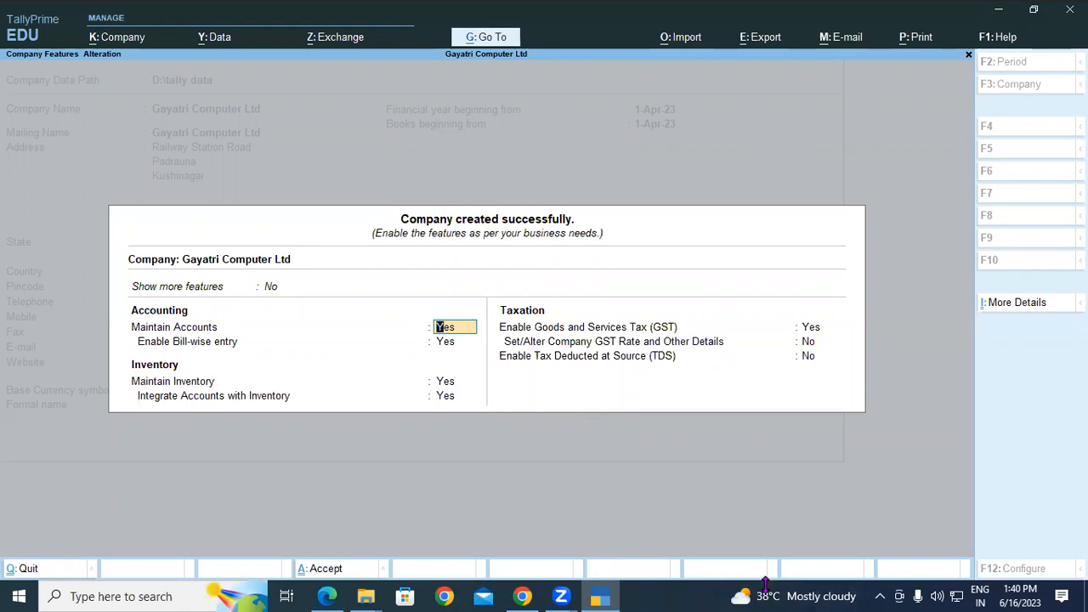
Handwrite a 'Save Ctrl+A' note over the features dialog, clear it, and accept Company Features with Ctrl+A.
key(ctrl+shift+d)
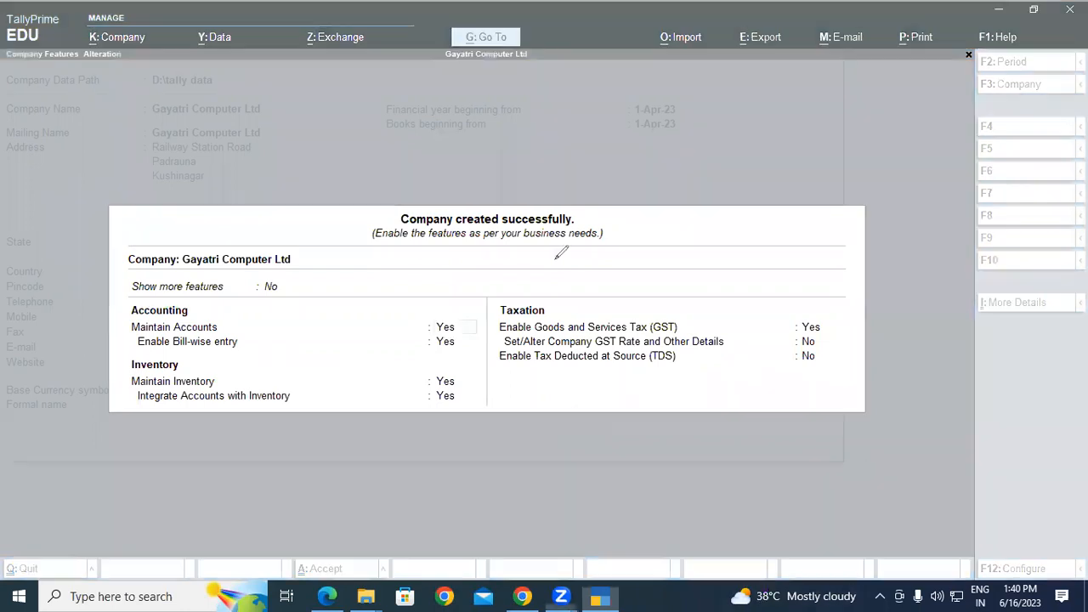
click(560, 188)
mouse_move(585, 194)
mouse_down()
mouse_move(597, 200)
mouse_move(631, 184)
mouse_move(621, 205)
mouse_up()
drag(614, 255, 625, 287)
mouse_move(636, 232)
mouse_down()
mouse_move(638, 265)
mouse_move(658, 228)
mouse_move(652, 246)
mouse_move(687, 212)
mouse_move(686, 238)
mouse_move(667, 256)
mouse_move(688, 228)
mouse_move(700, 247)
mouse_move(714, 200)
mouse_move(728, 231)
mouse_move(732, 218)
mouse_up()
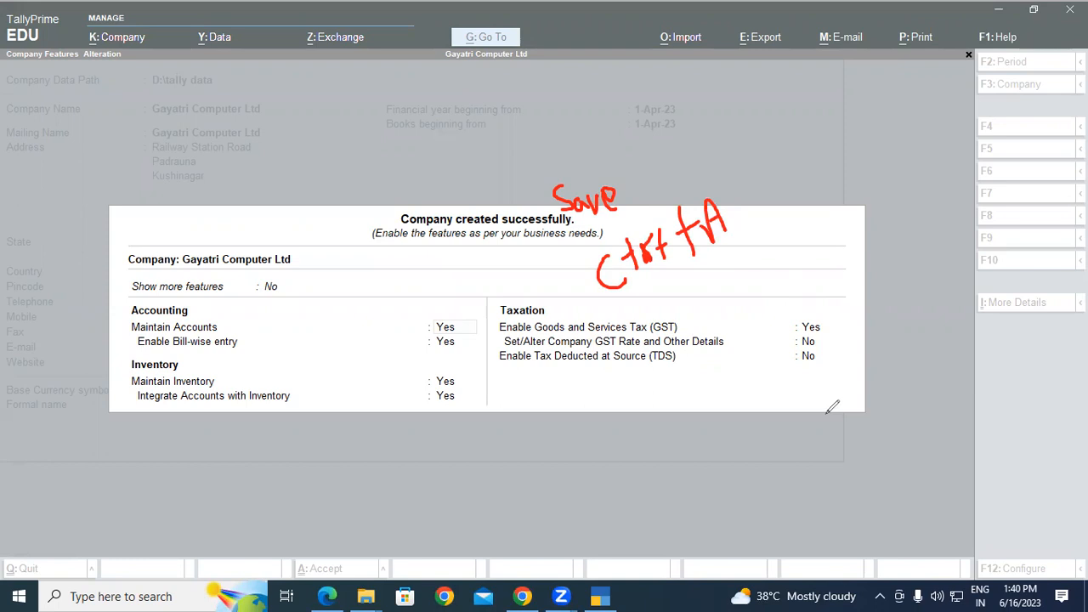
click(730, 313)
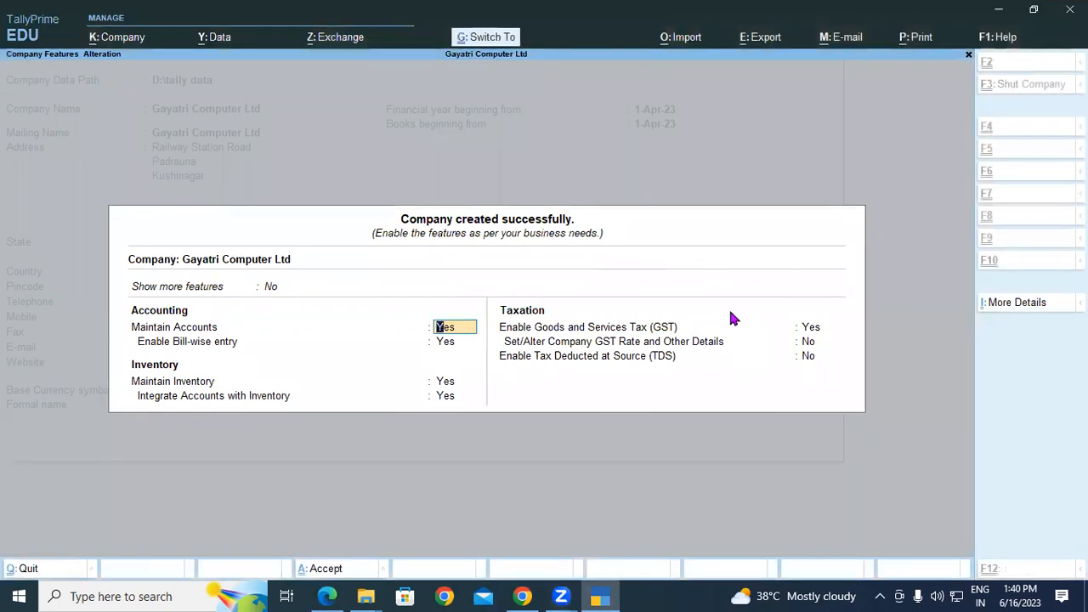
key(ctrl+a)
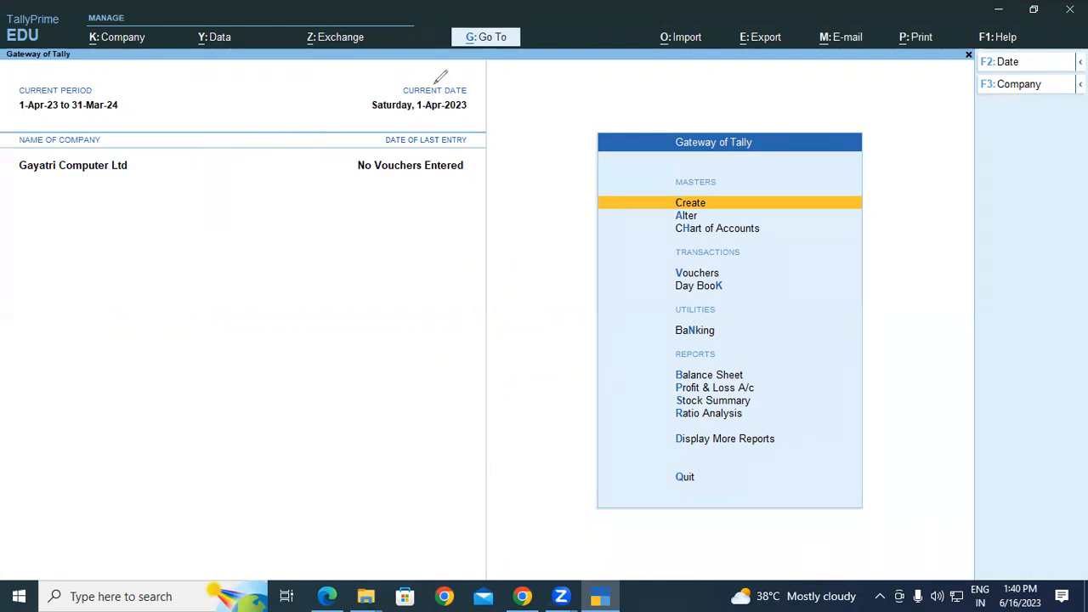
Circle the 1-Apr current date and write boxed dates 16, 17 and 18 with the pen.
mouse_move(408, 79)
mouse_down()
mouse_move(415, 125)
mouse_move(471, 112)
mouse_move(470, 92)
mouse_move(433, 77)
mouse_up()
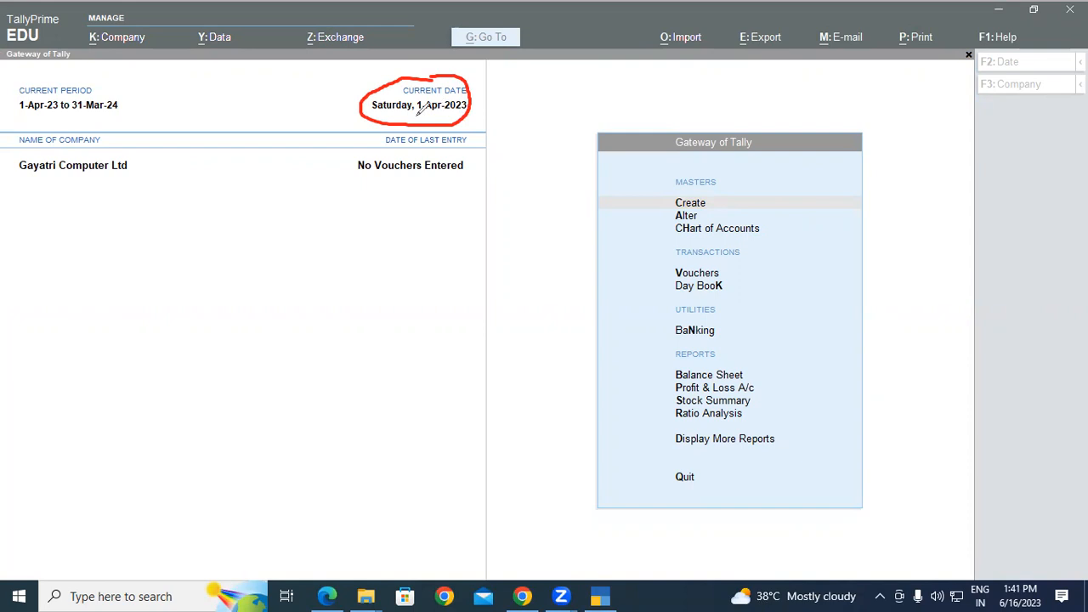
drag(415, 113, 446, 113)
mouse_move(374, 201)
mouse_down()
mouse_move(374, 232)
mouse_move(388, 219)
mouse_move(426, 231)
mouse_move(460, 220)
mouse_move(461, 237)
mouse_up()
mouse_move(487, 198)
mouse_down()
mouse_move(492, 228)
mouse_move(513, 209)
mouse_up()
mouse_move(497, 171)
mouse_down()
mouse_move(360, 247)
mouse_move(569, 226)
mouse_up()
drag(560, 184, 478, 173)
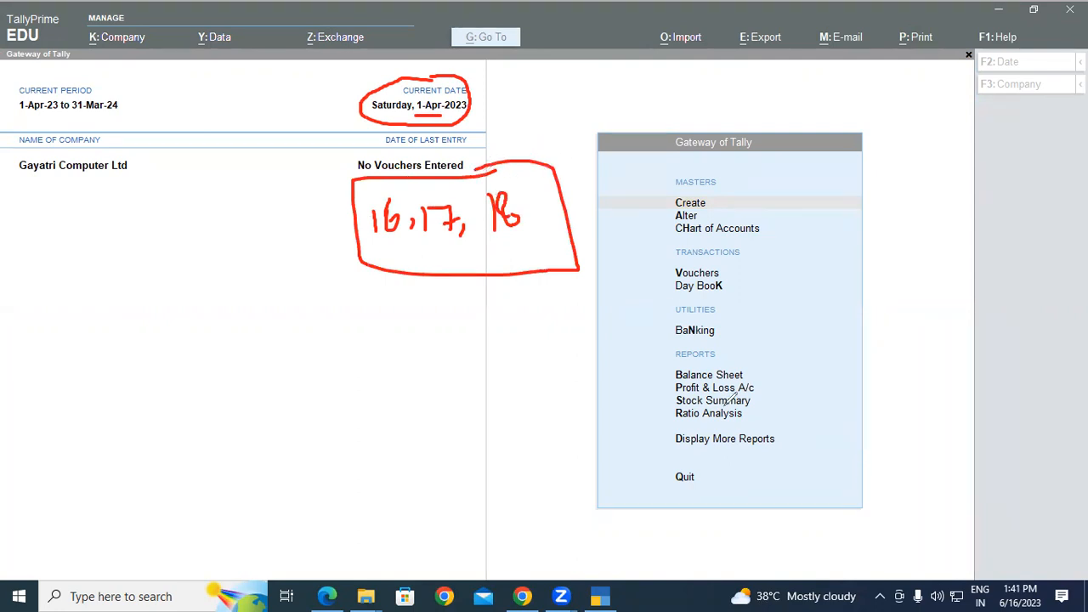
Clear the annotations and highlight the Select Company line in the PDF notes.
key(Escape)
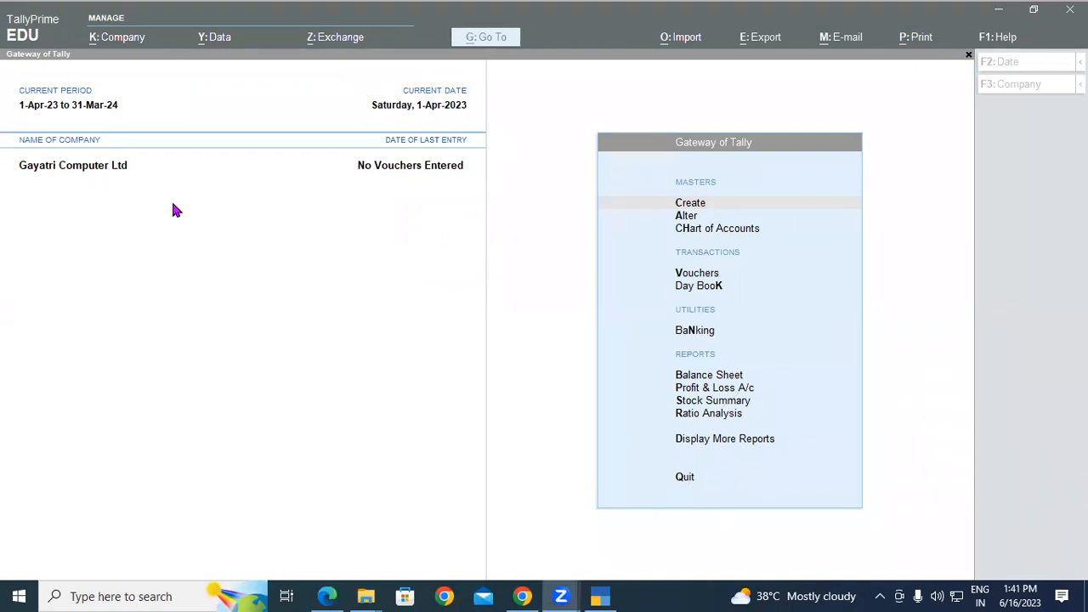
key(alt+Tab)
drag(109, 150, 937, 151)
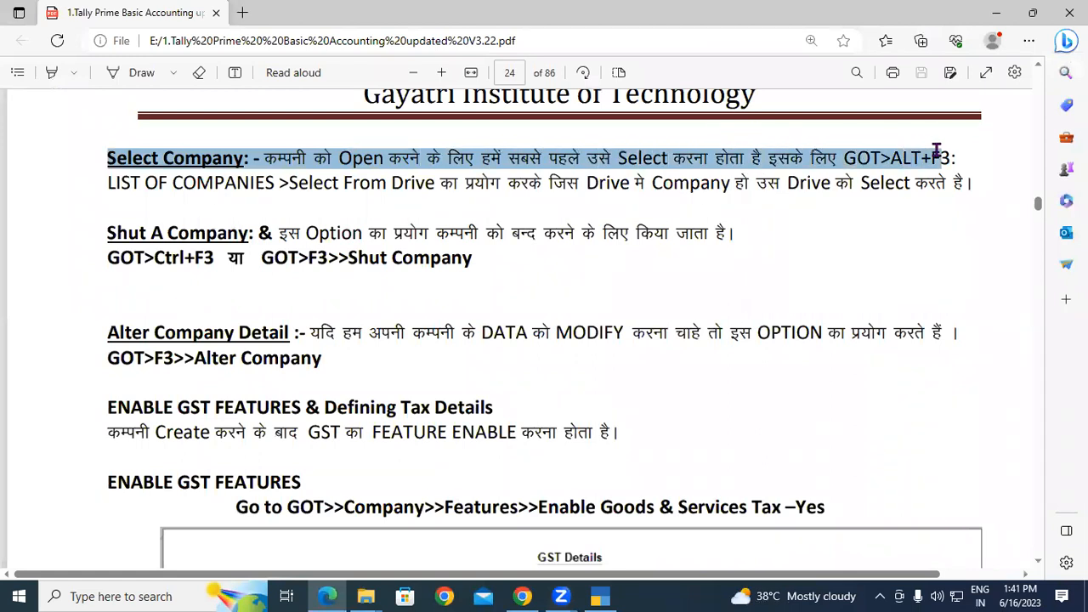
click(391, 161)
drag(294, 158, 944, 159)
click(888, 158)
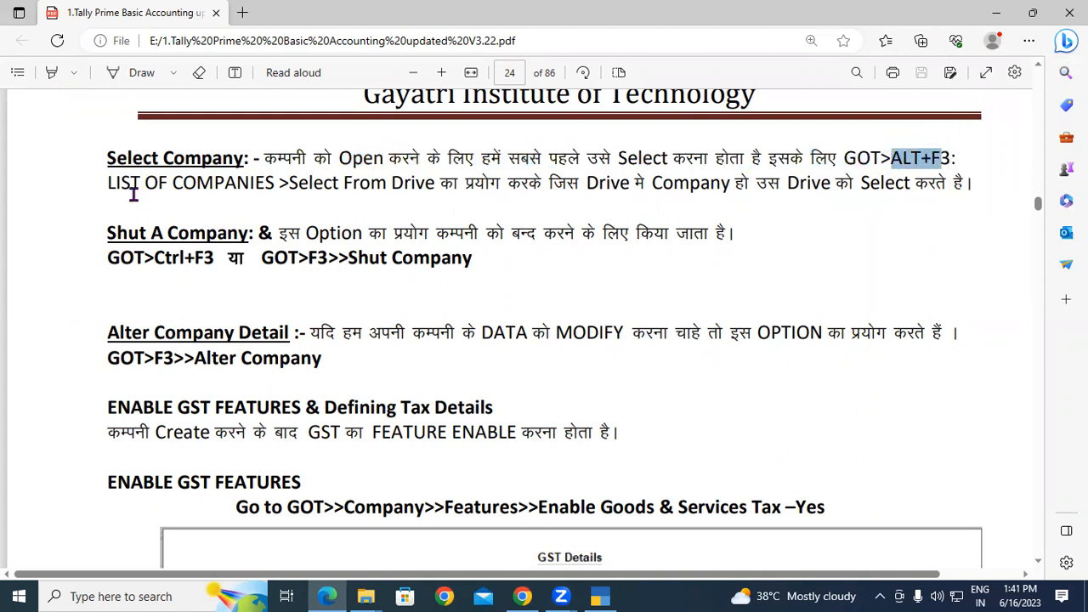
drag(109, 182, 910, 183)
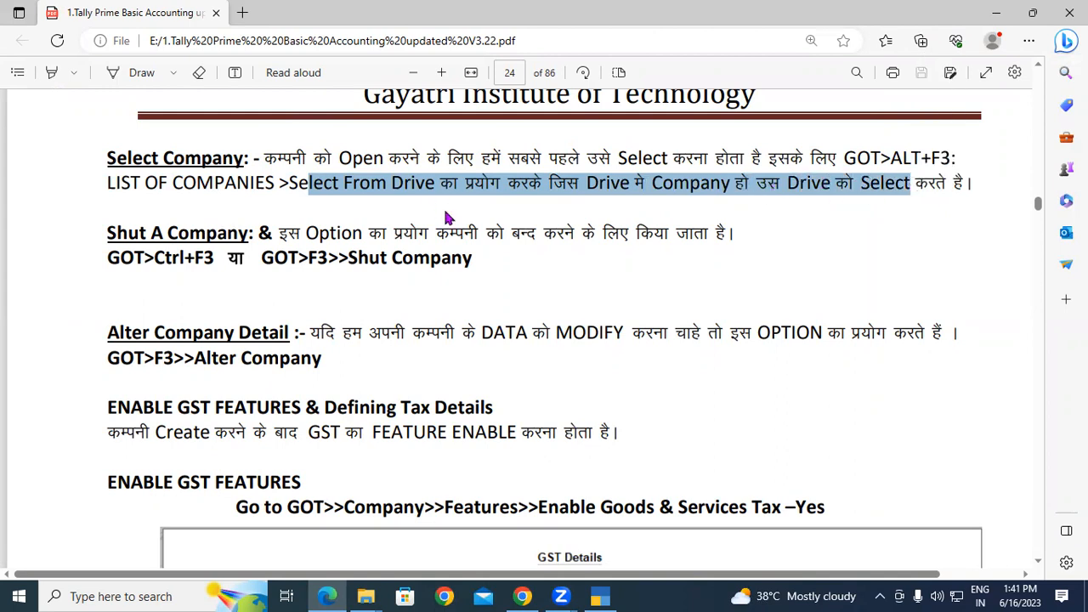
click(423, 183)
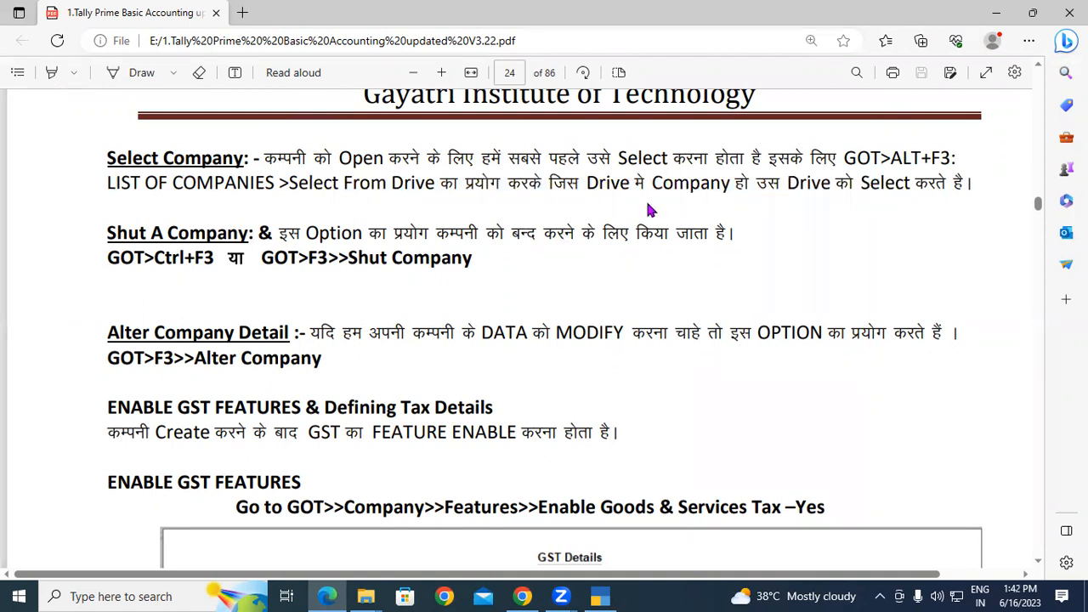
Quit TallyPrime, confirming Yes at the quit prompt.
key(alt+Tab)
key(Escape)
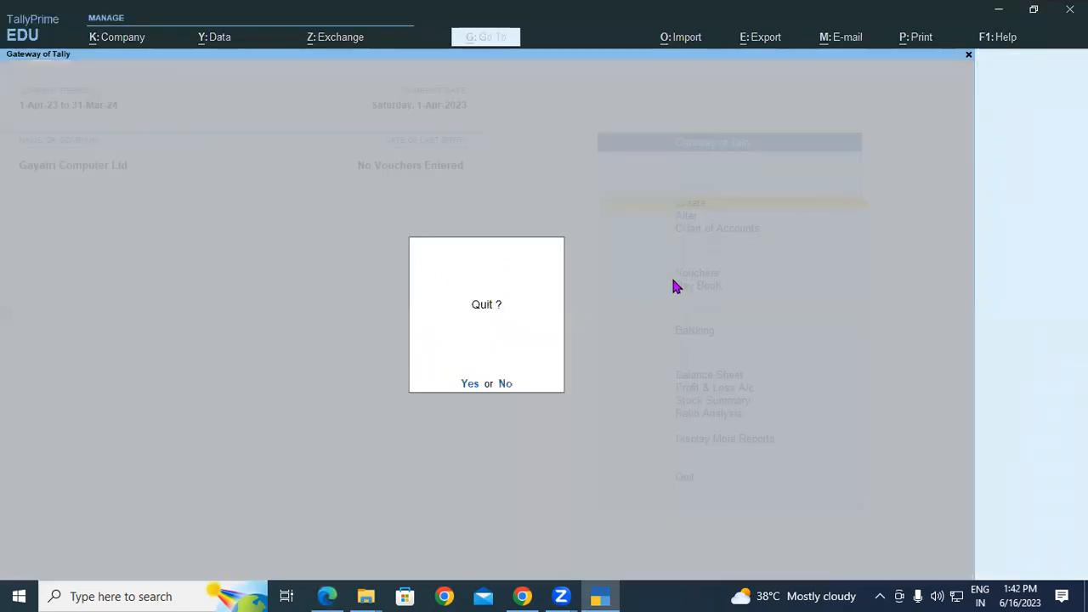
click(469, 384)
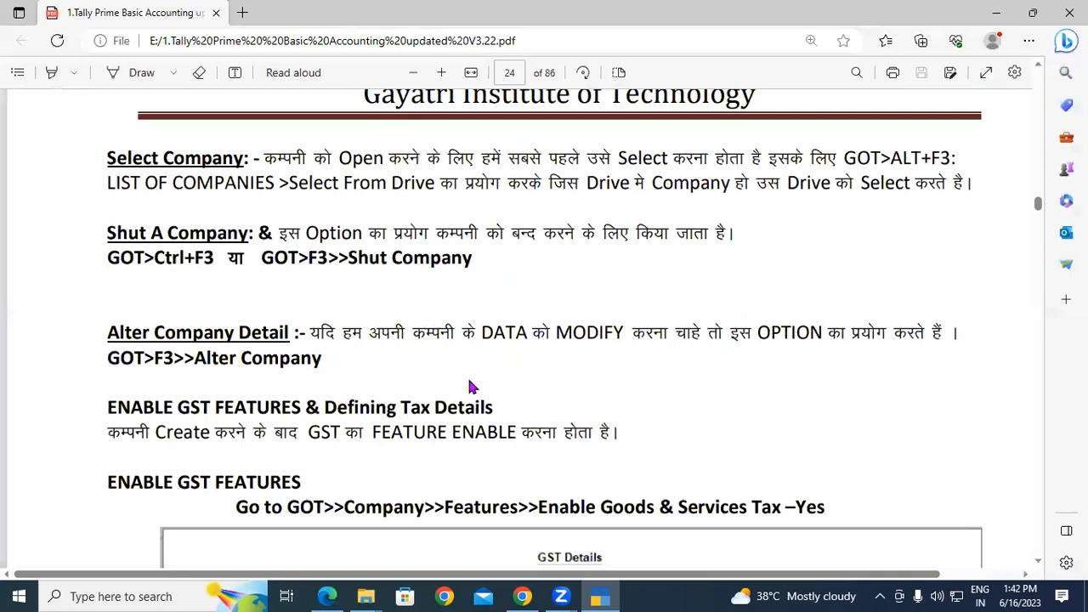
Minimise the Edge PDF, close the Chrome window, and relaunch TallyPrime from the desktop icon.
click(995, 13)
click(1069, 11)
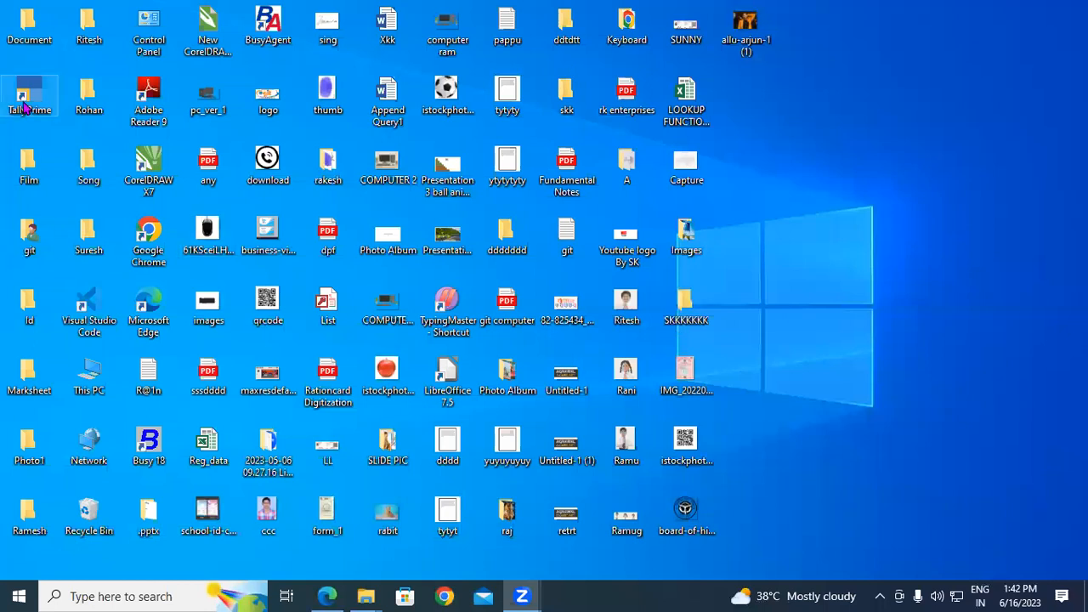
double_click(25, 100)
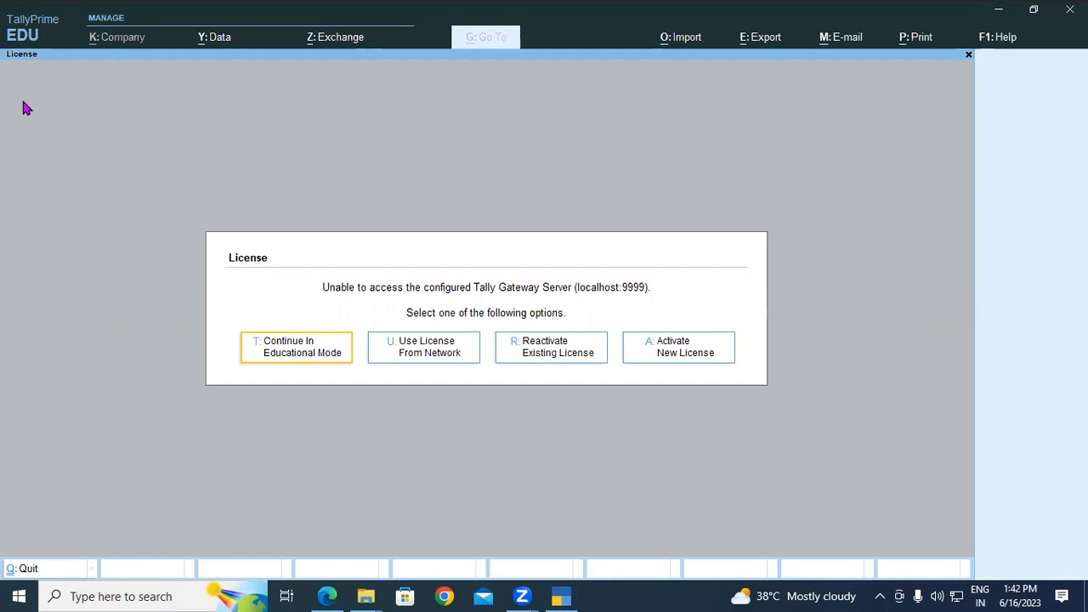
Continue in Educational Mode and load Gayatri Computer Ltd from D:\tally data via Select from Drive.
key(Return)
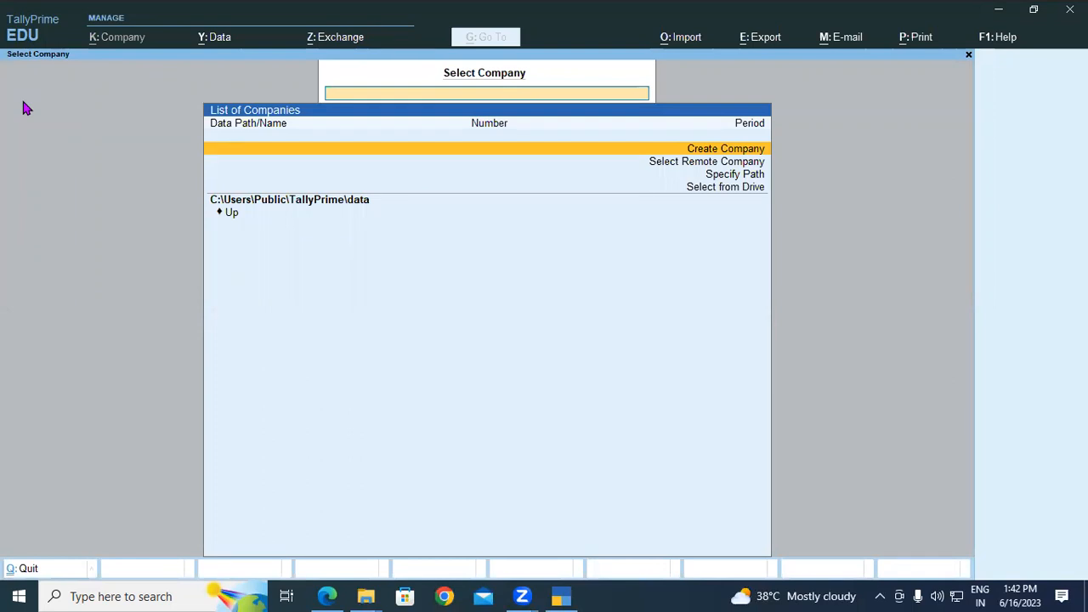
click(737, 194)
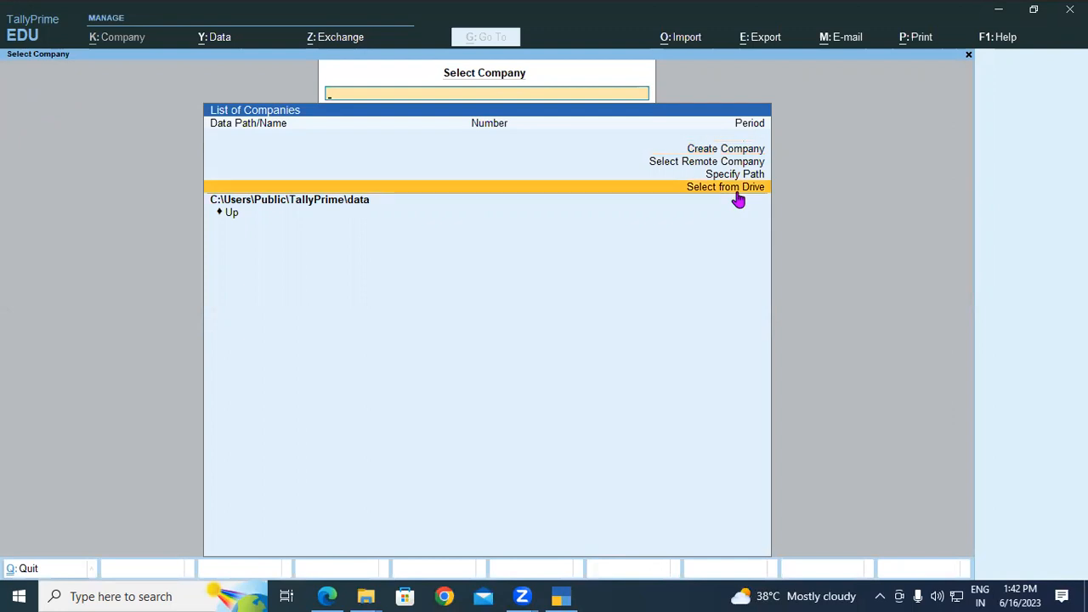
click(738, 195)
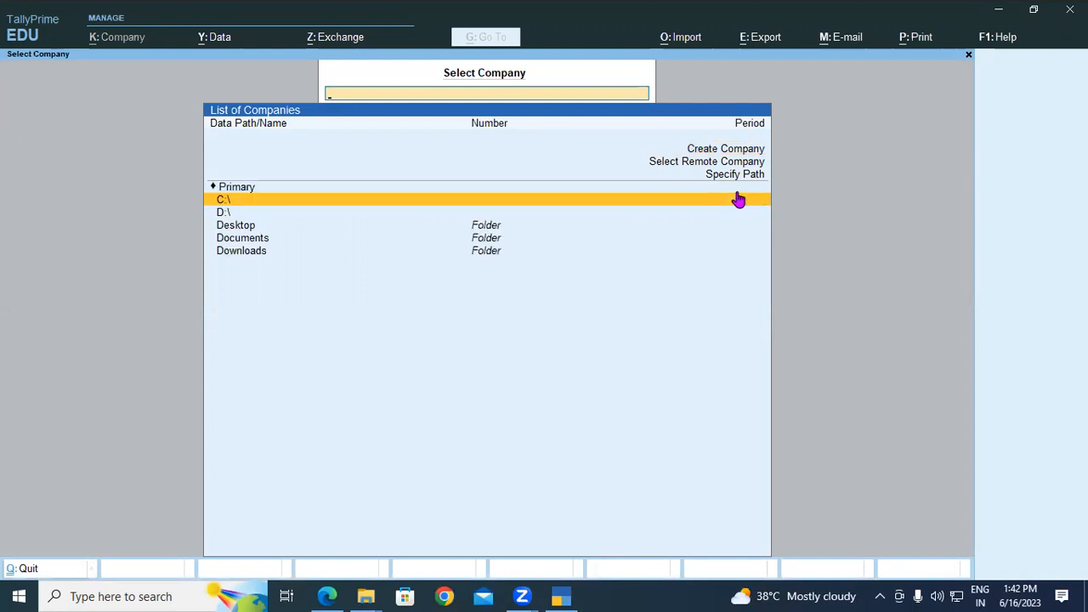
key(Down)
key(Return)
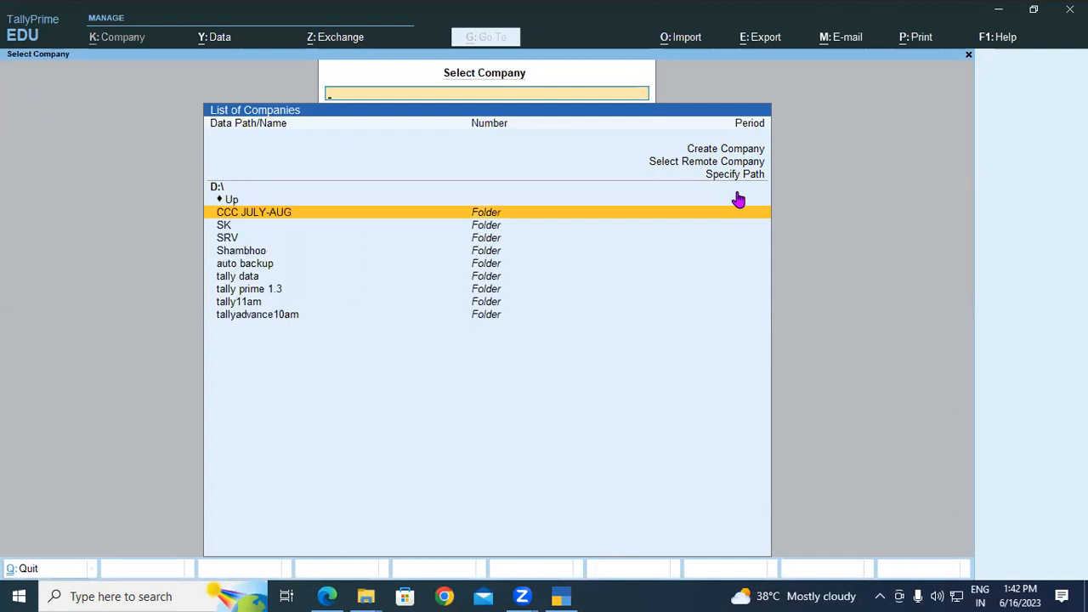
key(Down)
key(Down)
key(Down)
key(Down)
key(Down)
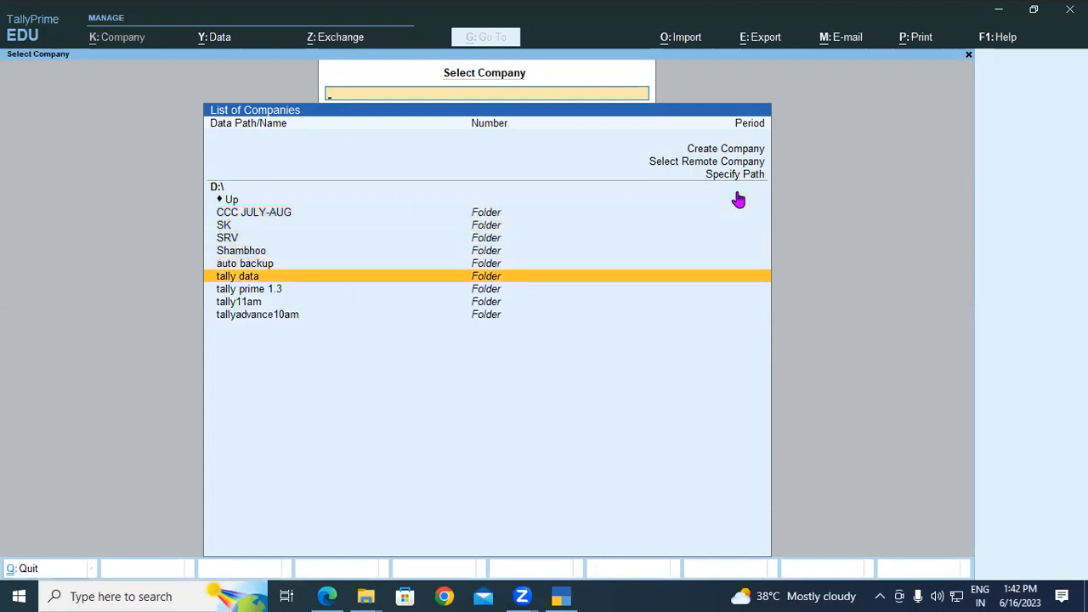
key(Return)
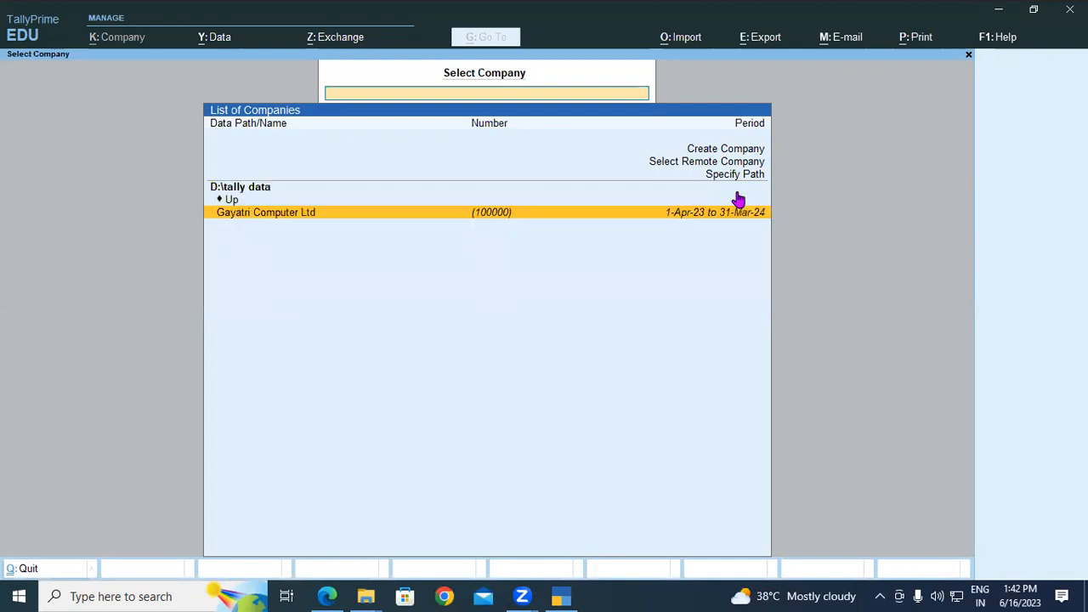
key(Return)
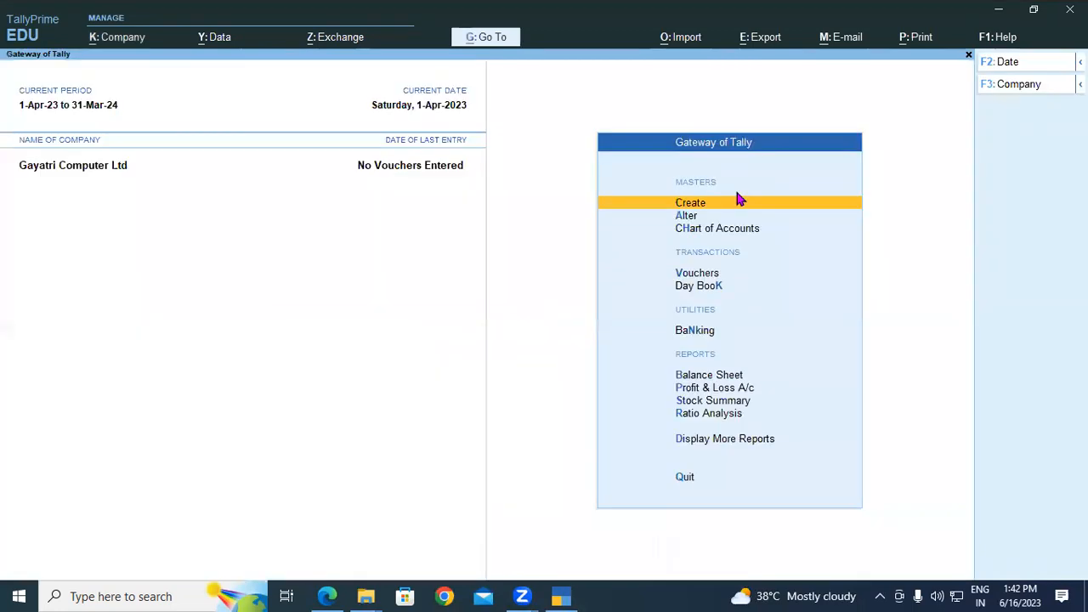
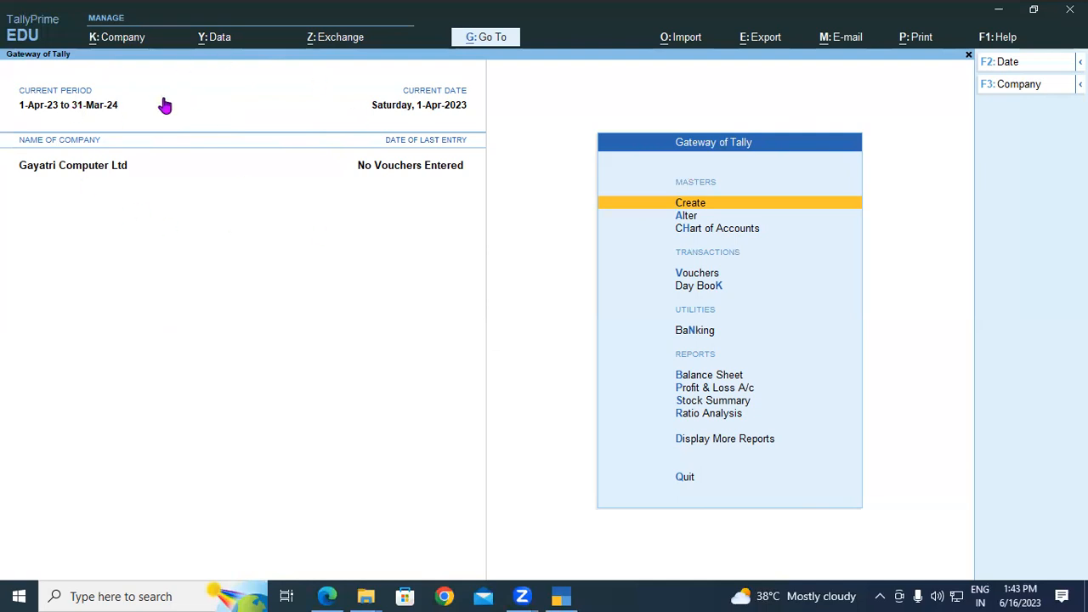
Cancel a new company creation via K: Company > Create and quit TallyPrime, confirming Yes.
click(117, 38)
click(125, 73)
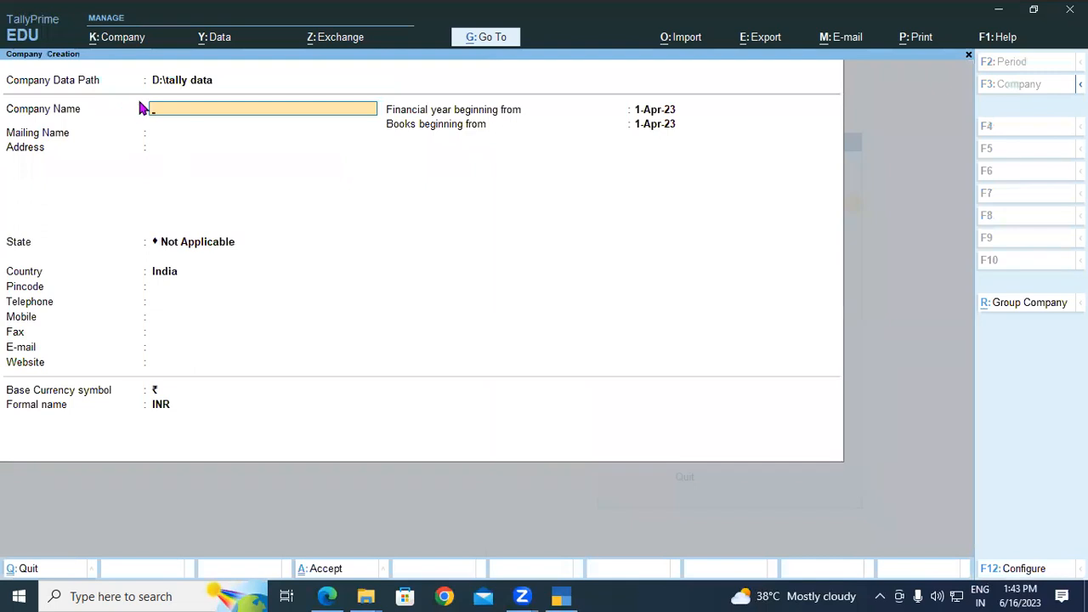
click(178, 85)
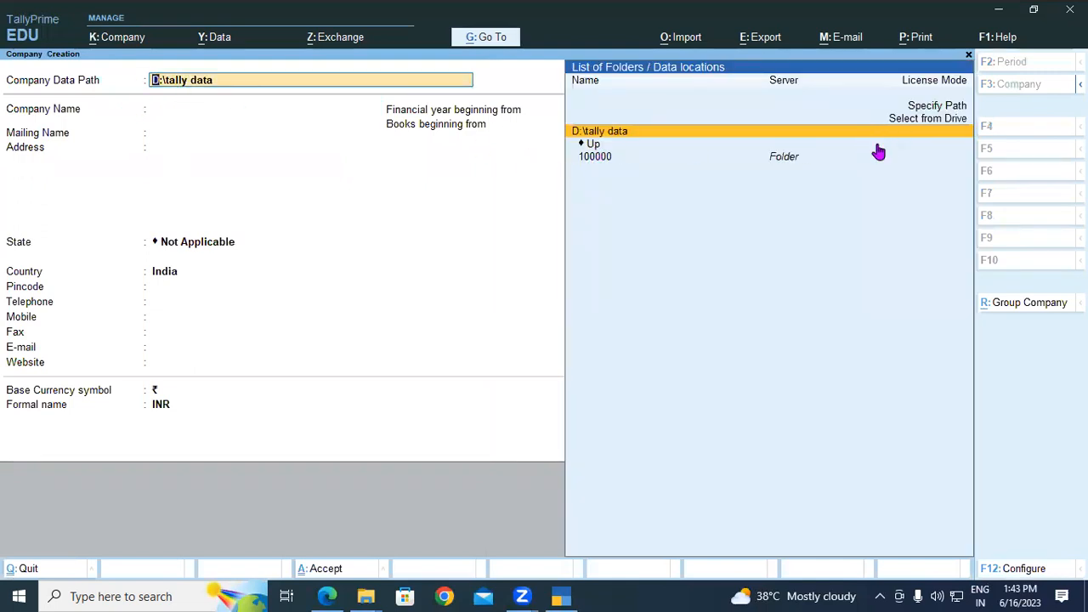
key(Escape)
key(Escape)
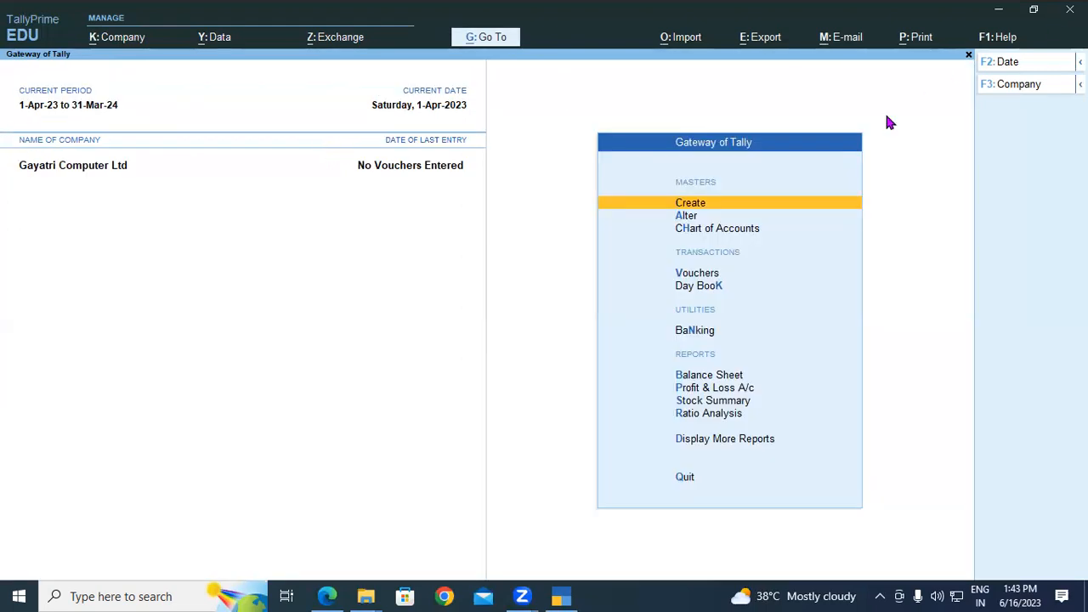
key(Escape)
click(473, 384)
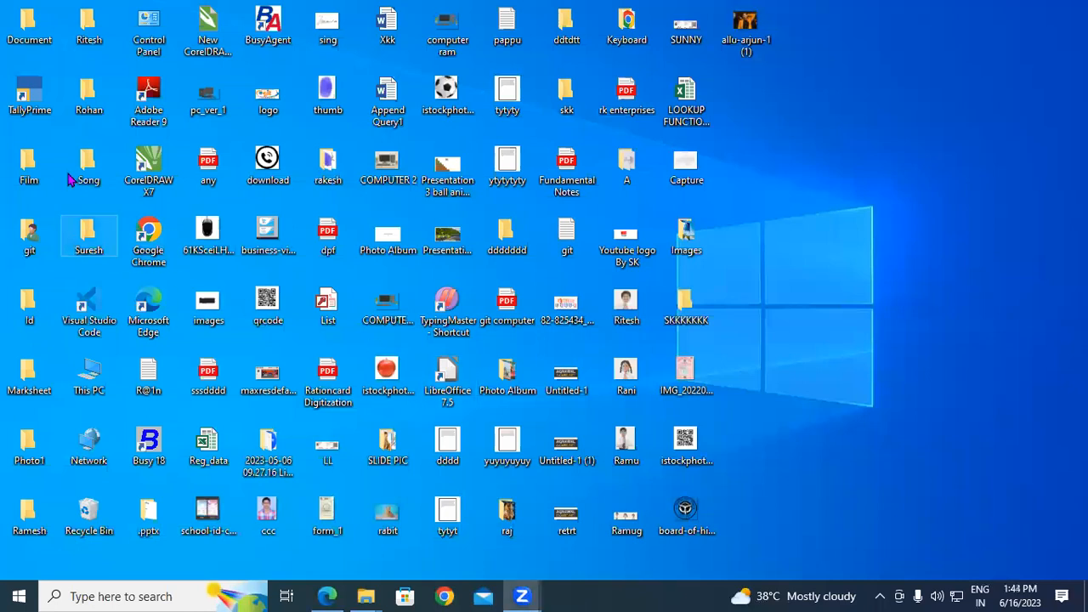
Relaunch TallyPrime from its desktop icon to reach the License prompt.
double_click(42, 113)
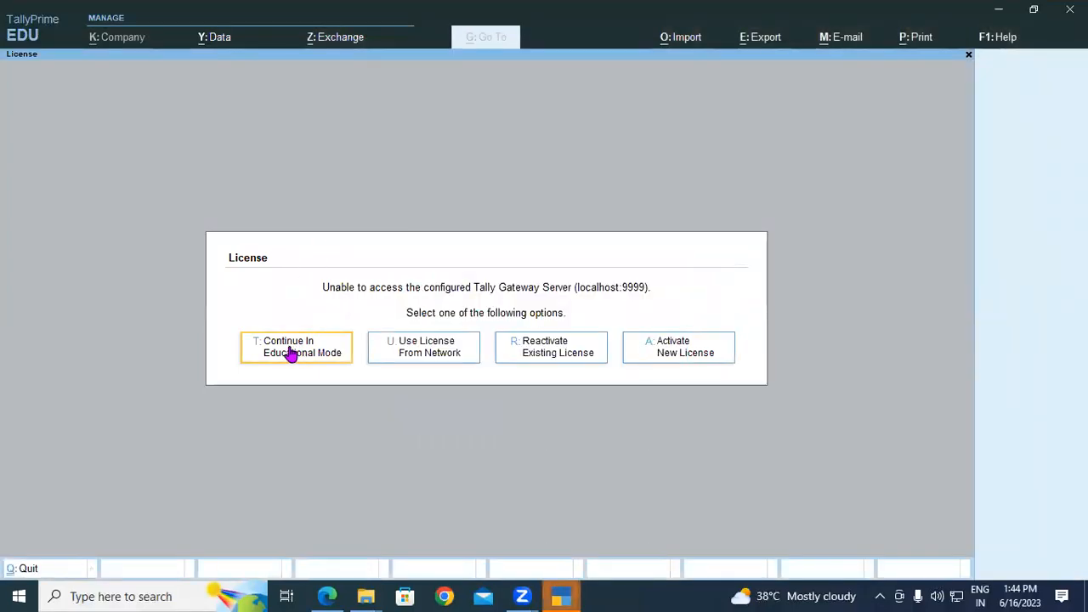
Continue in Educational Mode and load Gayatri Computer Ltd from D:\tally data, then bring up the PDF notes.
click(279, 353)
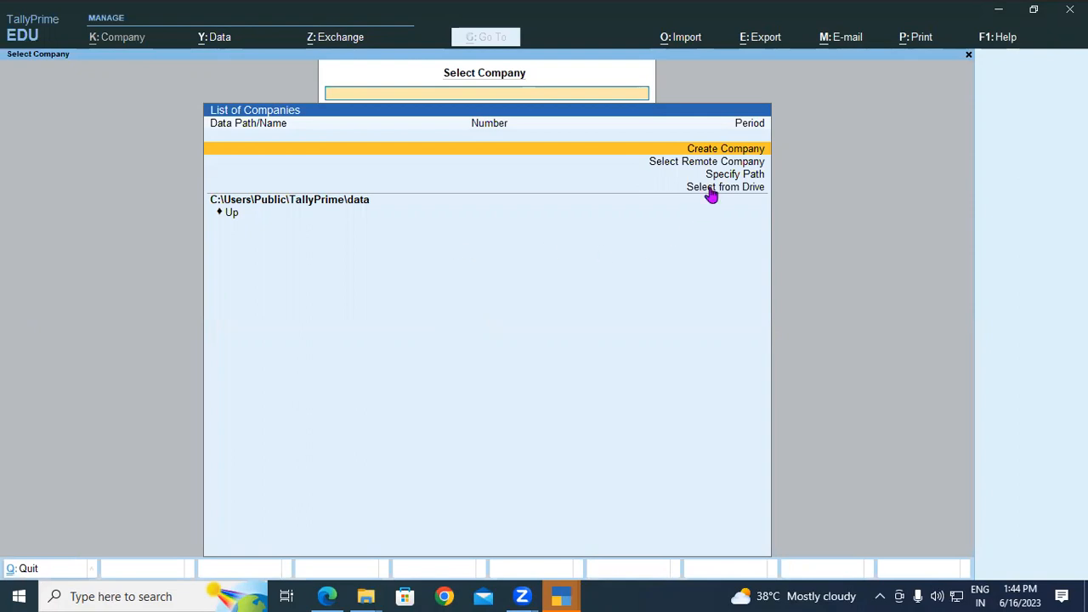
click(711, 190)
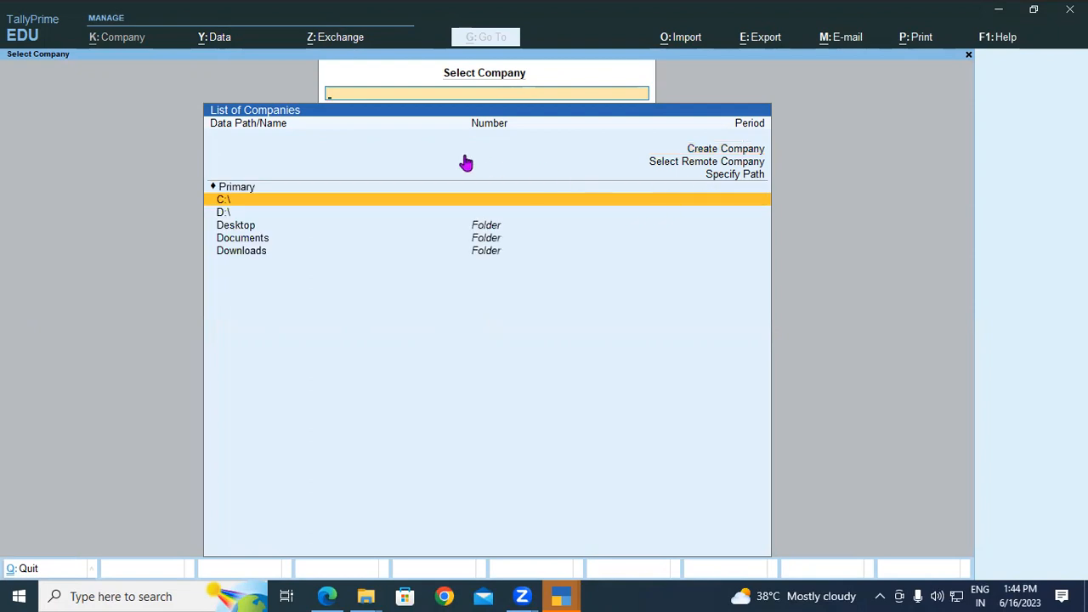
click(224, 214)
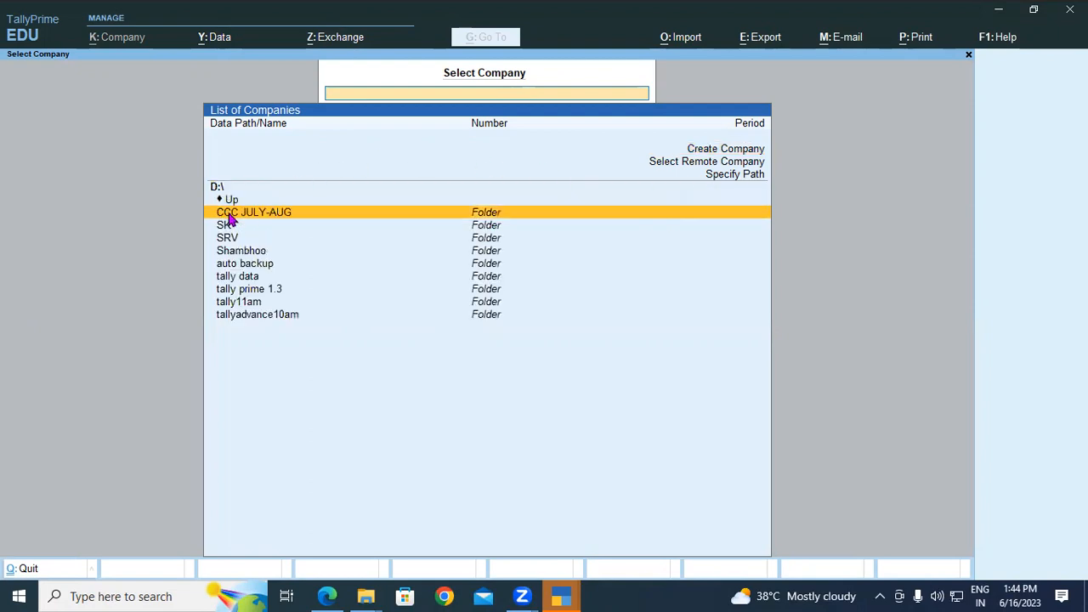
click(239, 279)
click(242, 283)
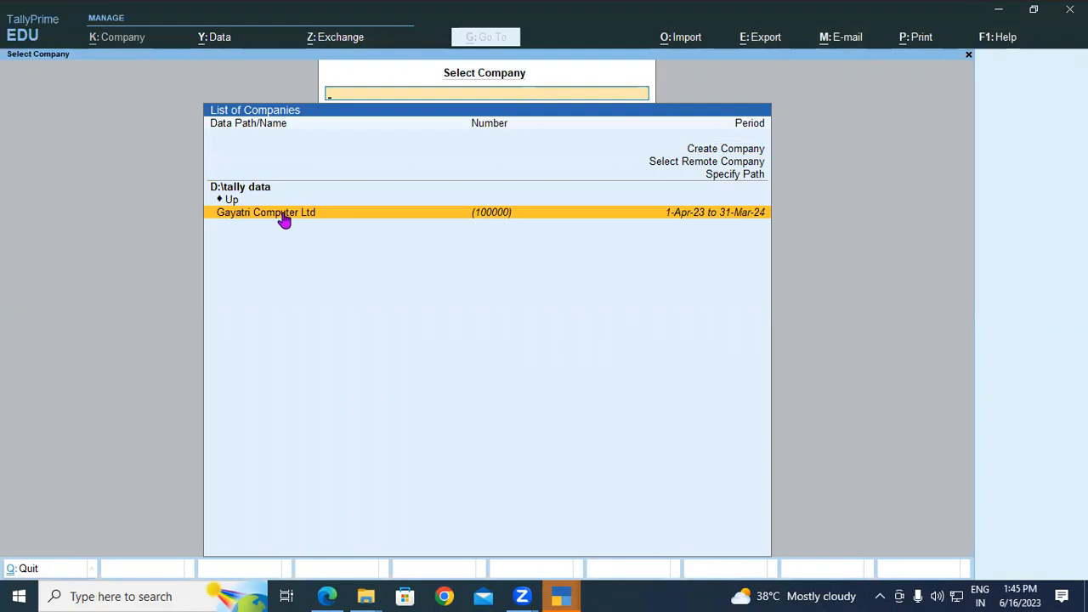
click(283, 216)
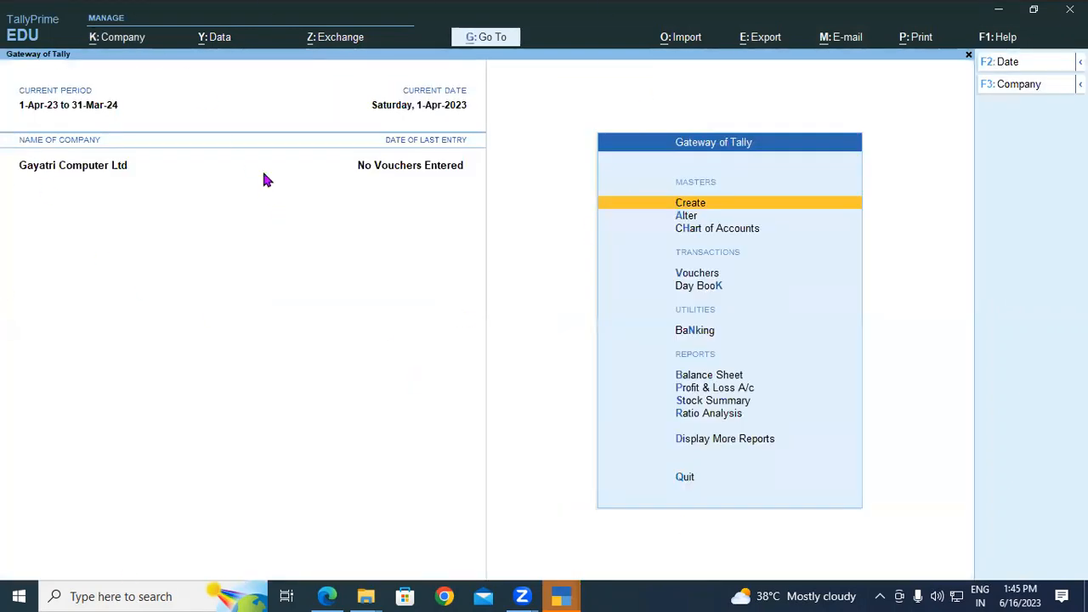
click(327, 596)
Highlight the Shut A Company heading, Ctrl+F3 and Shut Company path in the notes, then return to TallyPrime.
drag(108, 232, 244, 239)
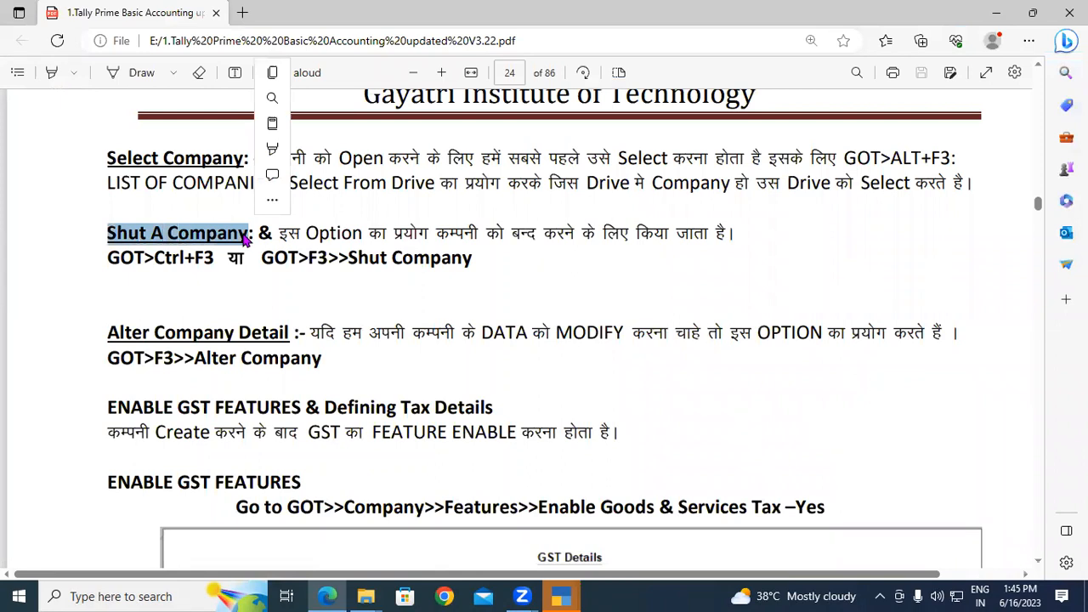
double_click(290, 236)
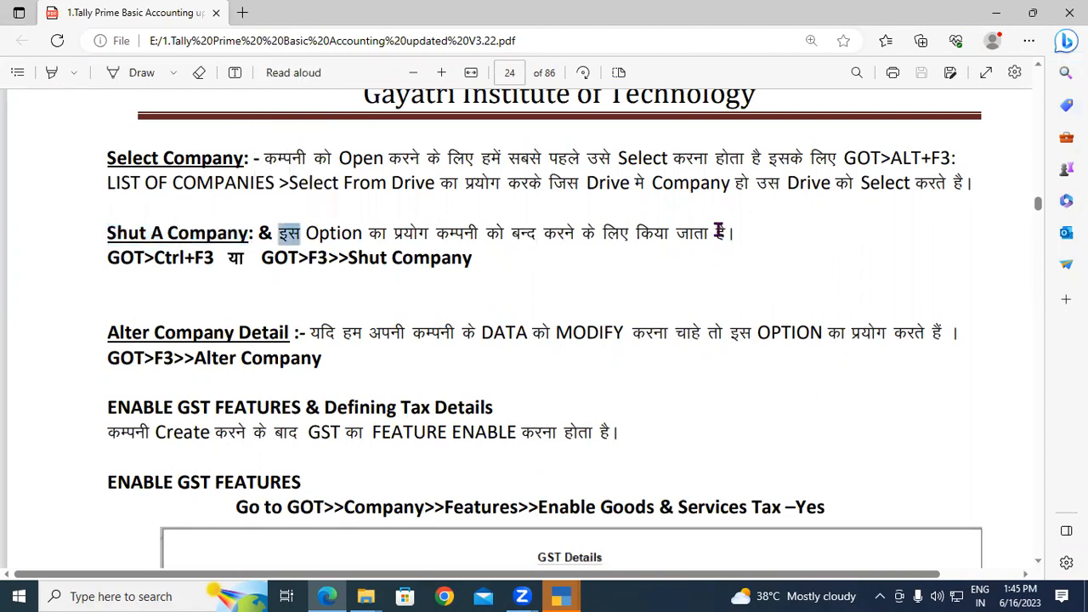
click(516, 269)
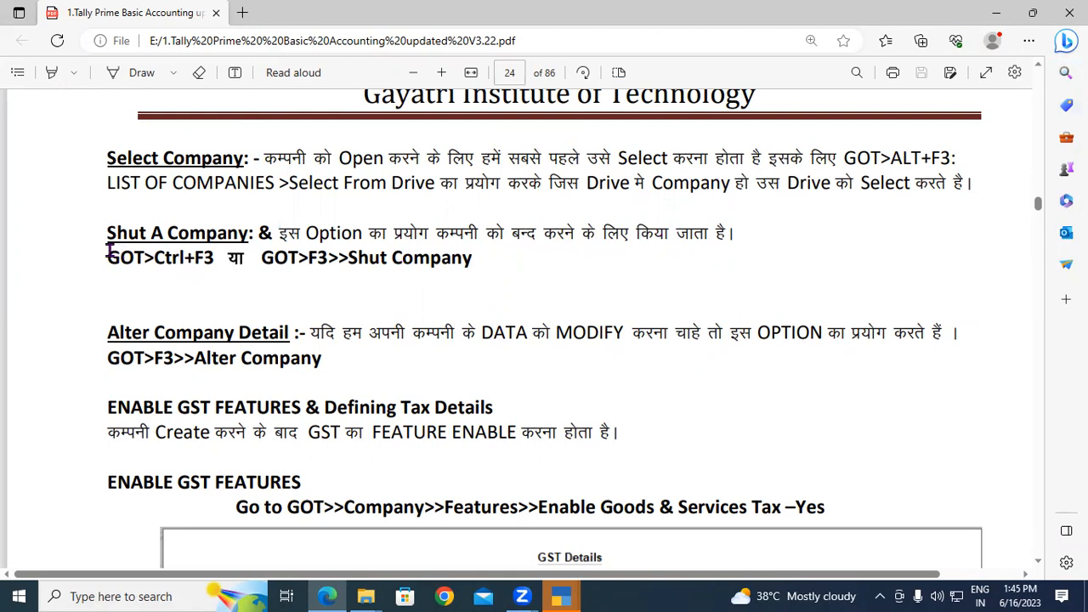
drag(158, 264, 218, 263)
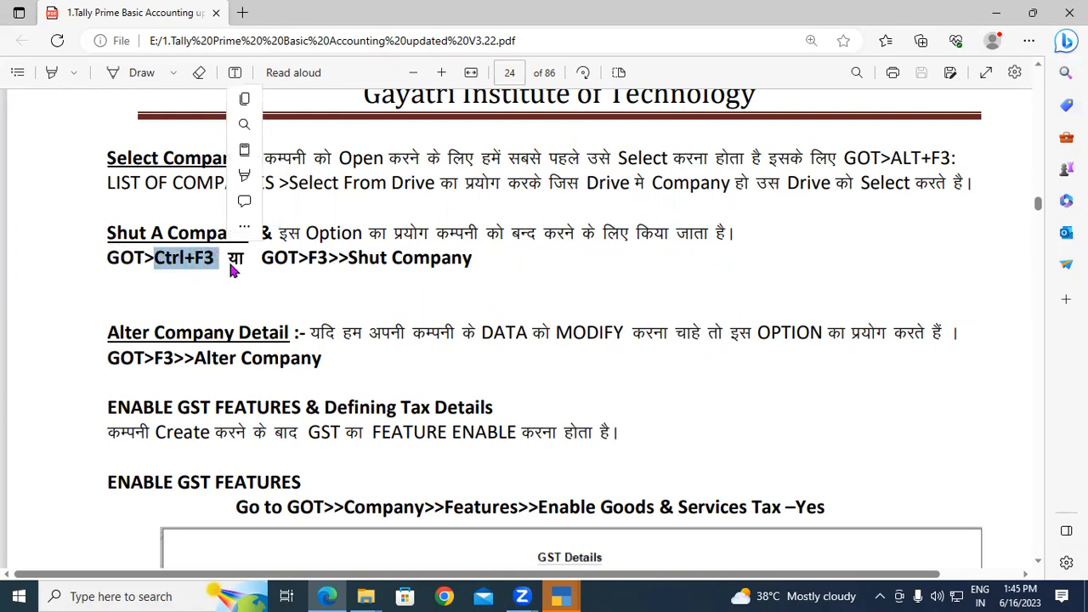
drag(349, 259, 486, 259)
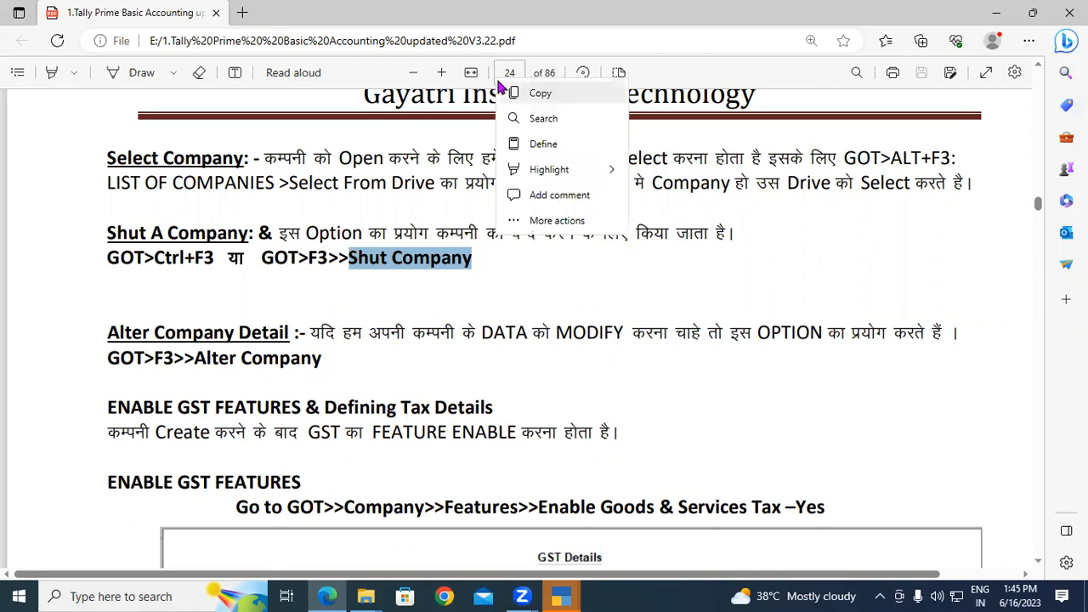
click(561, 596)
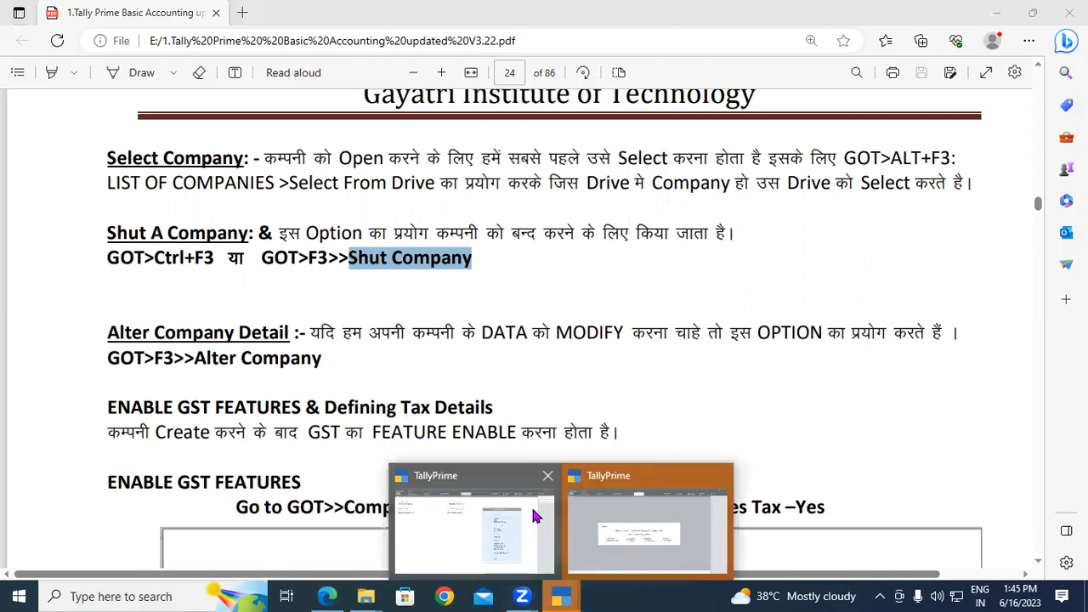
click(448, 514)
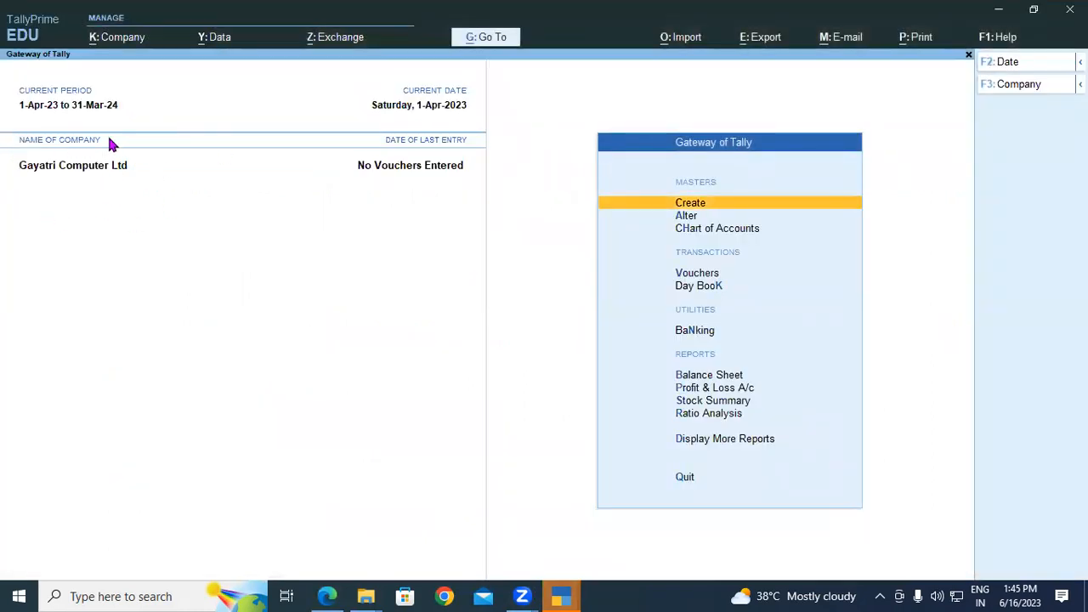
key(ctrl)
click(102, 38)
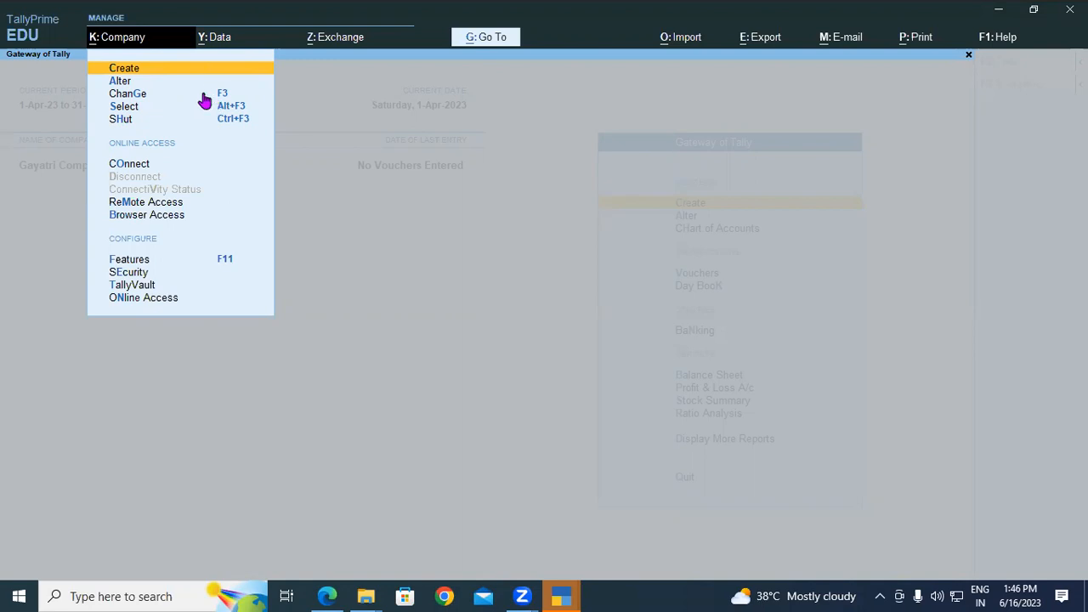
click(313, 146)
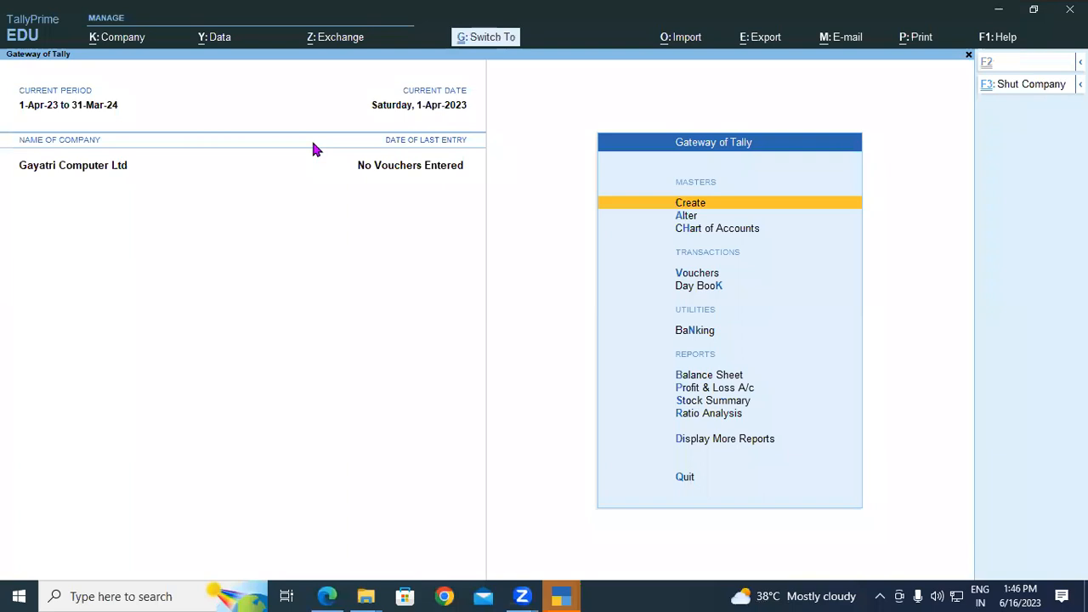
key(ctrl+F3)
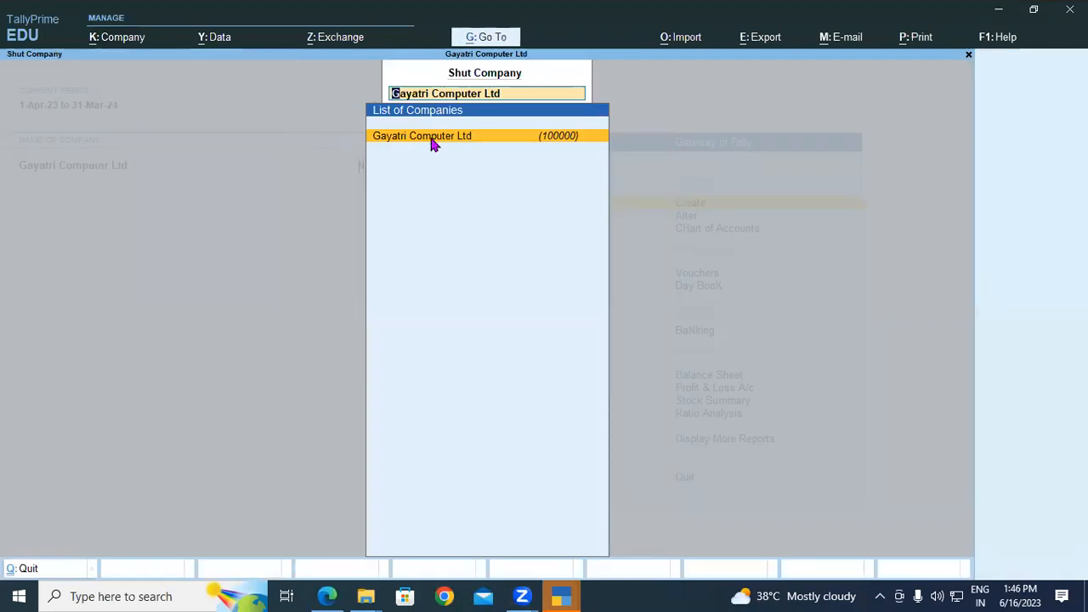
click(432, 141)
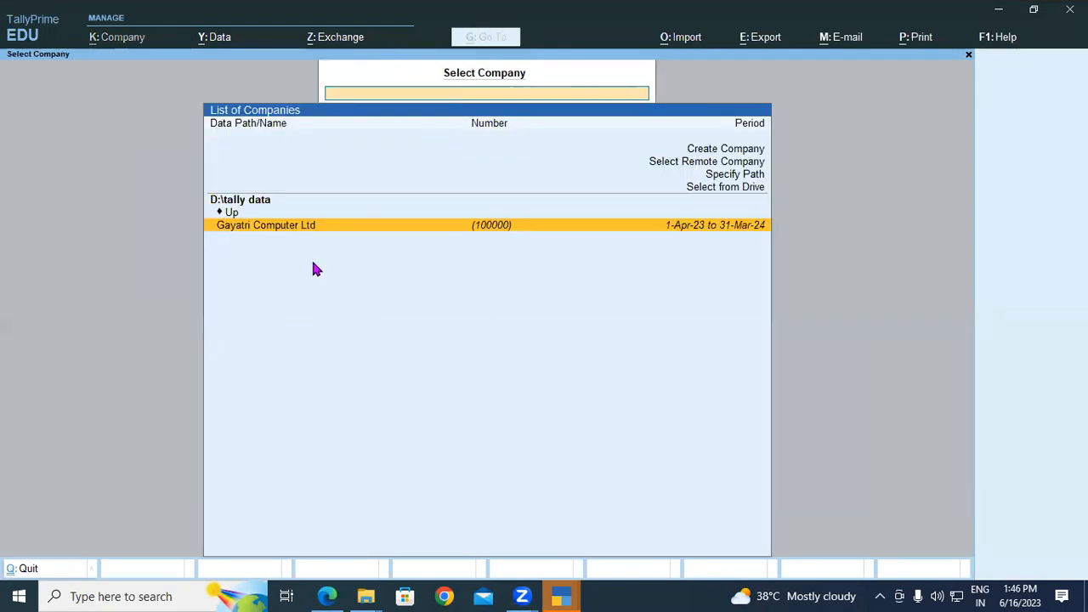
key(Return)
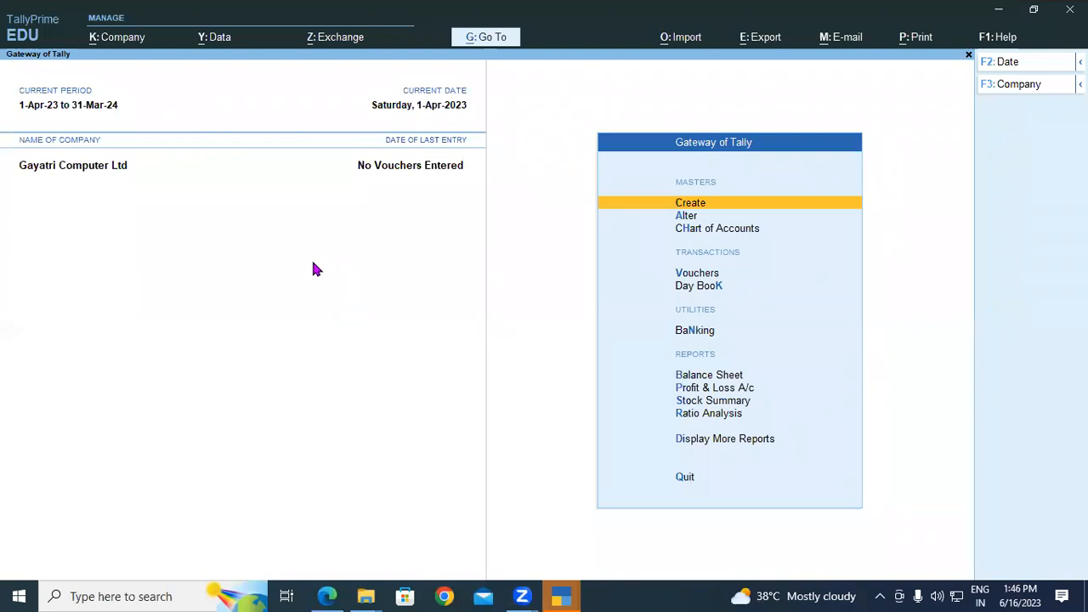
Mark the Alter Company Detail heading and handwrite 'edit' and 'Alter' in red, circling both.
click(327, 596)
drag(108, 333, 292, 335)
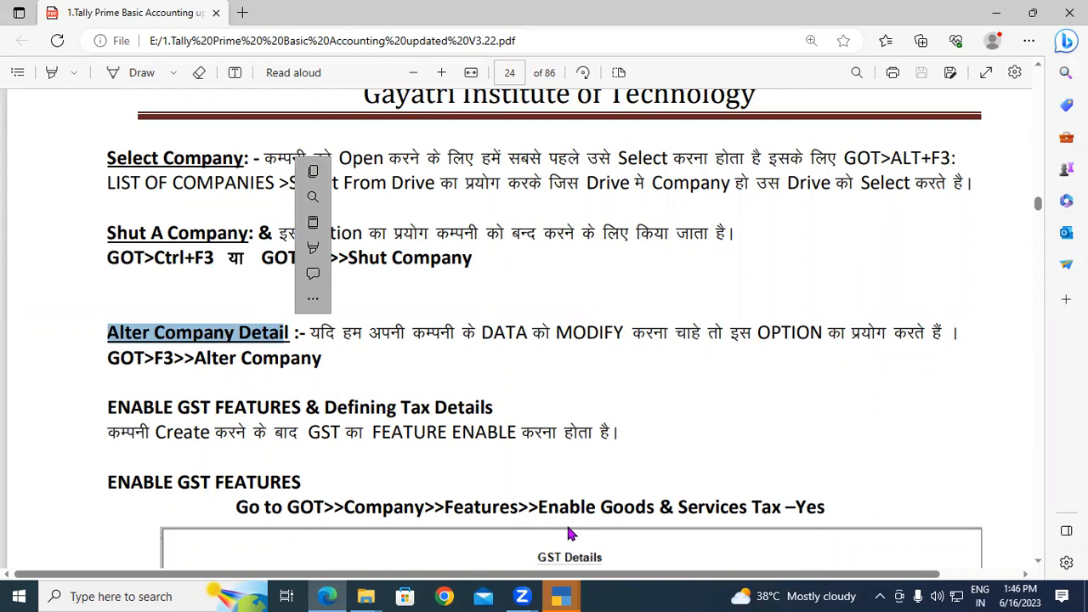
mouse_move(493, 166)
mouse_down()
mouse_move(500, 194)
mouse_move(510, 189)
mouse_up()
mouse_move(519, 144)
mouse_down()
mouse_move(524, 182)
mouse_move(544, 153)
mouse_move(549, 178)
mouse_move(552, 137)
mouse_move(568, 146)
mouse_up()
mouse_move(507, 287)
mouse_down()
mouse_move(549, 255)
mouse_move(548, 274)
mouse_move(544, 238)
mouse_move(558, 249)
mouse_up()
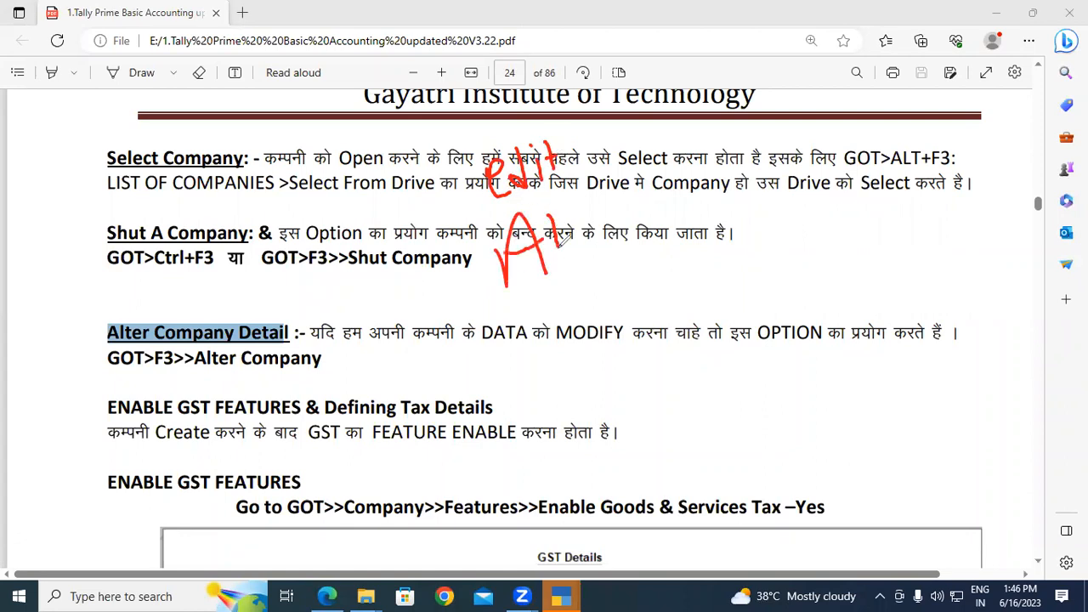
mouse_move(571, 202)
mouse_down()
mouse_move(602, 267)
mouse_move(573, 225)
mouse_move(614, 221)
mouse_move(605, 242)
mouse_move(636, 201)
mouse_up()
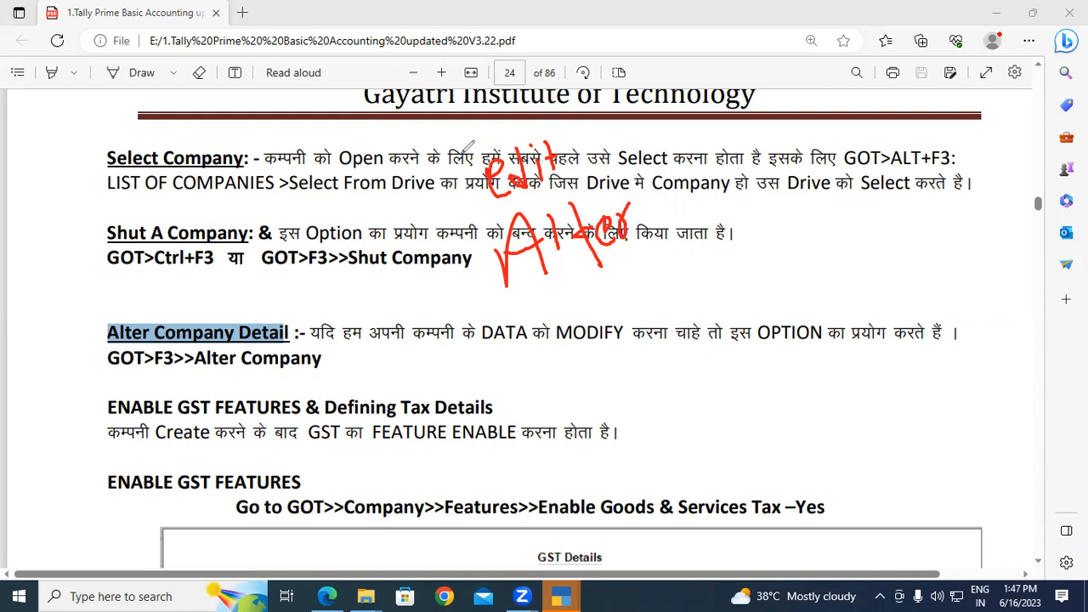
mouse_move(563, 132)
mouse_down()
mouse_move(507, 211)
mouse_move(544, 138)
mouse_up()
mouse_move(454, 228)
mouse_down()
mouse_move(480, 281)
mouse_move(681, 214)
mouse_up()
drag(680, 172, 456, 211)
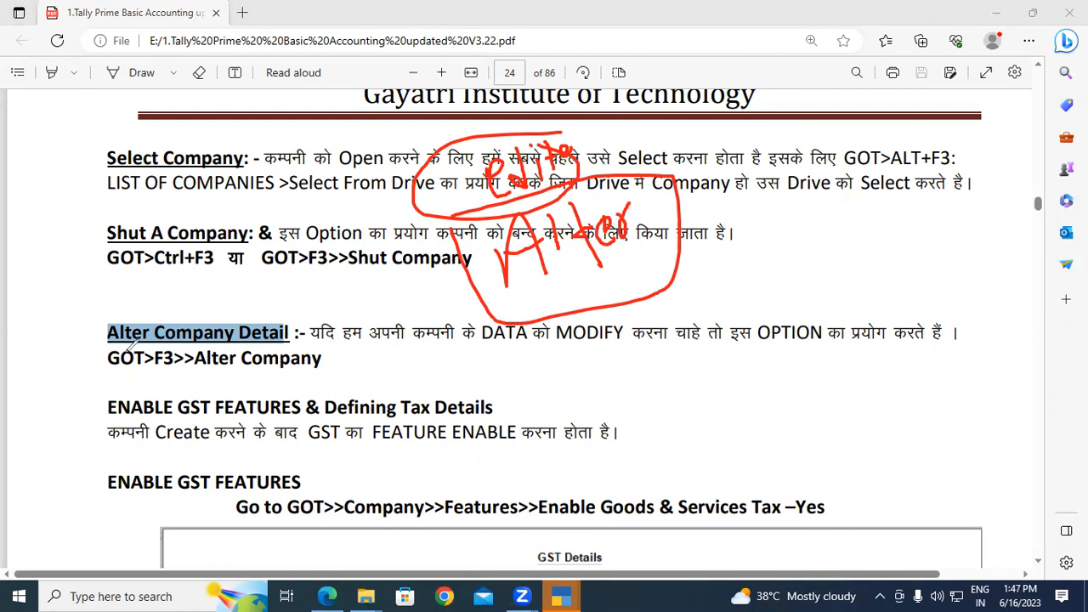
Underline the GOT>F3 path in red, then clear the pen markings and text selection.
drag(106, 372, 321, 374)
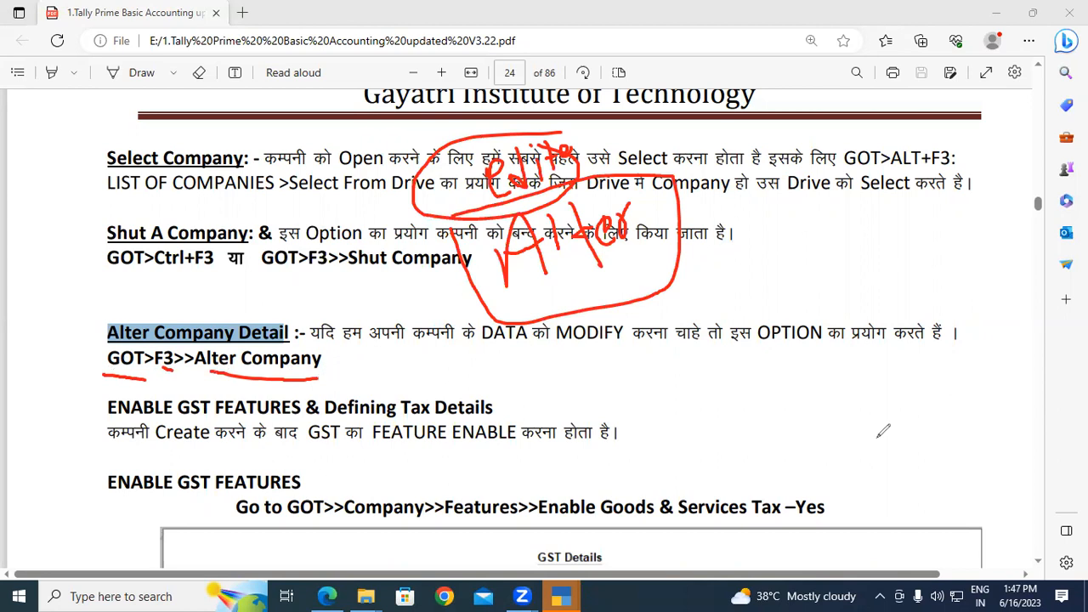
key(Escape)
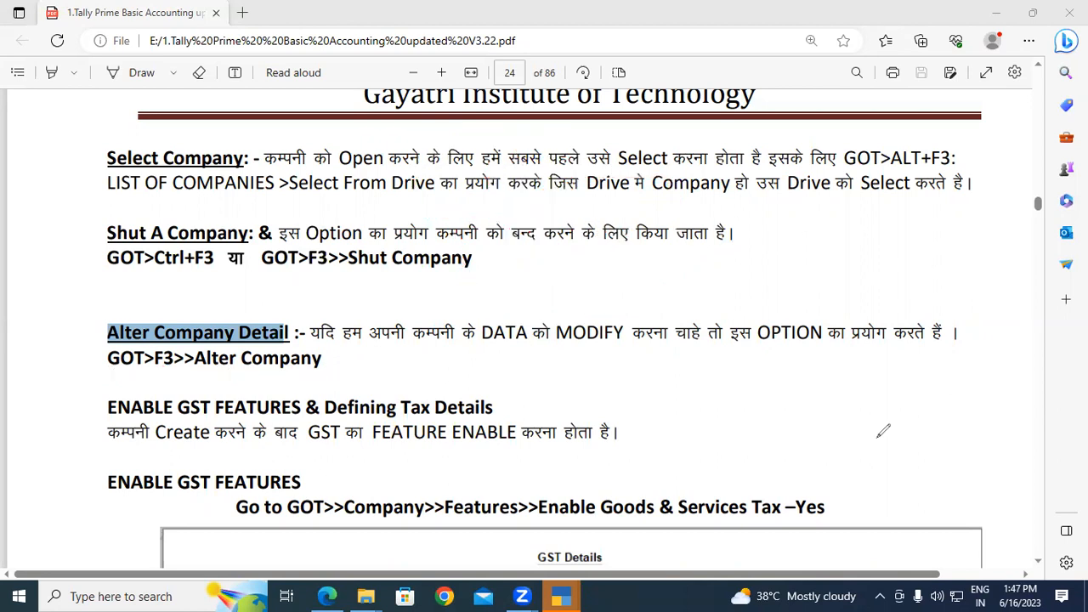
click(697, 466)
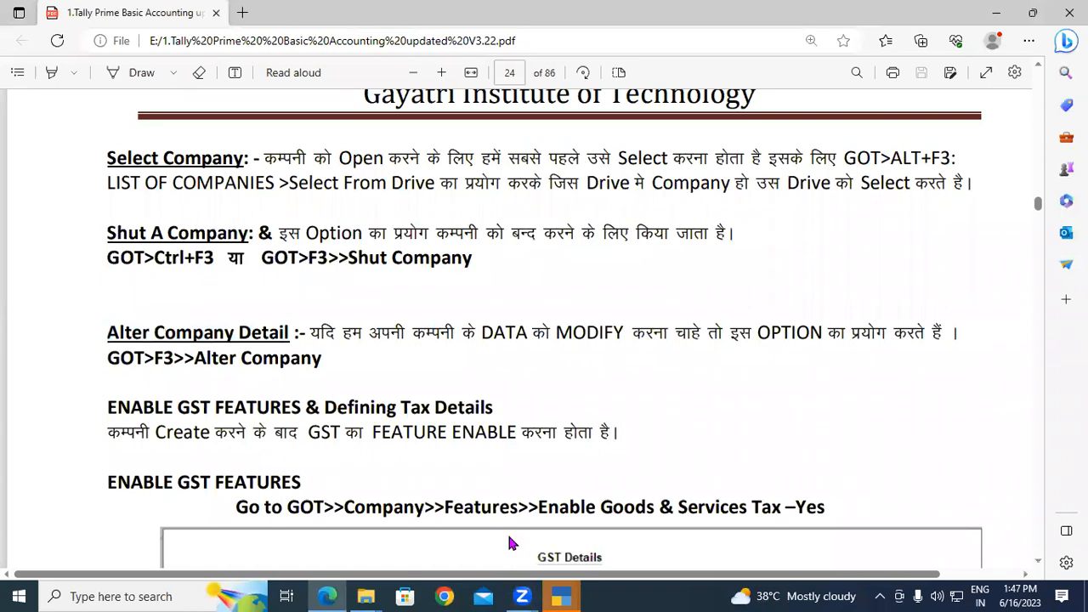
Open Gayatri Computer Ltd's Company Alteration screen and review its address lines and e-mail field.
key(alt+Tab)
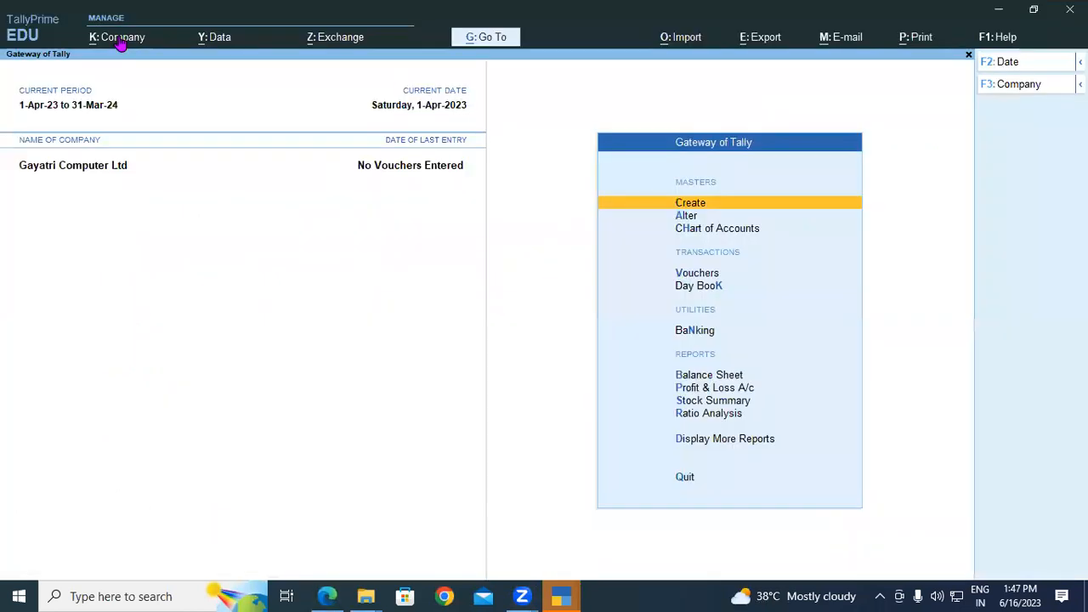
click(121, 42)
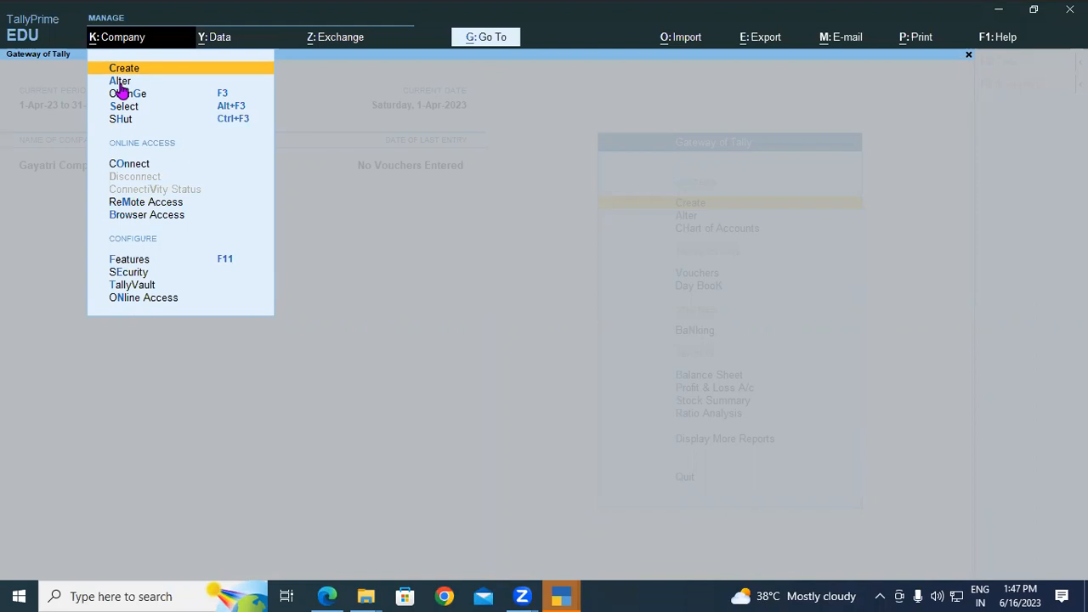
click(119, 80)
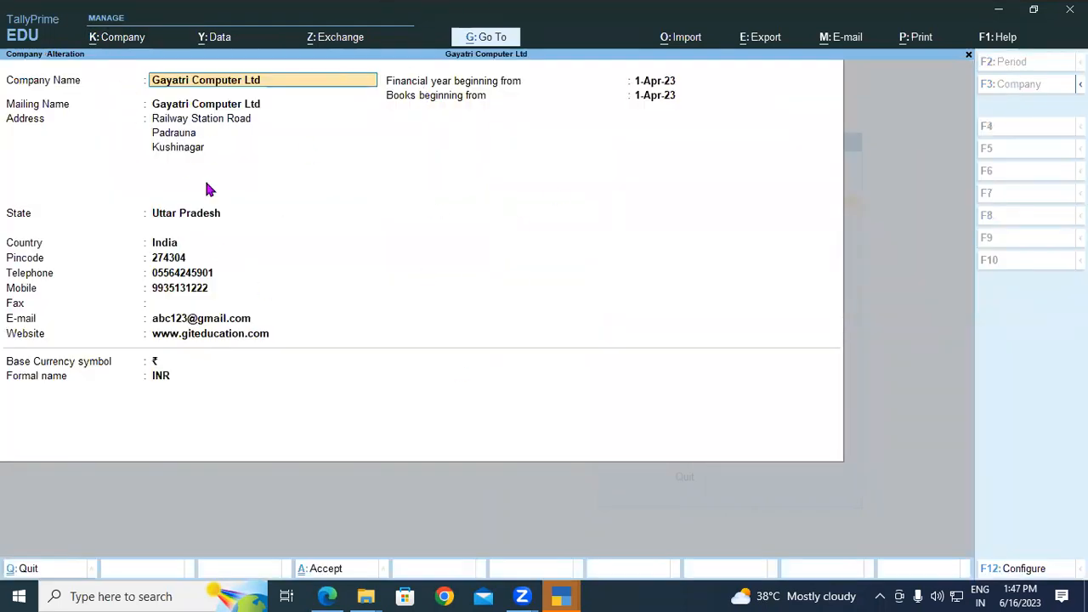
click(238, 136)
click(184, 150)
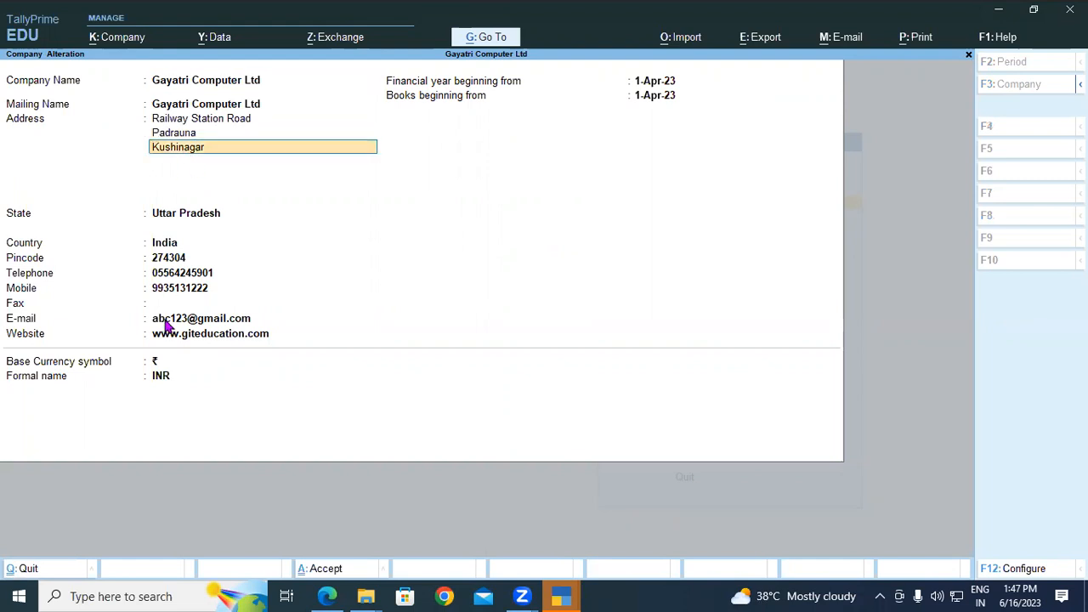
click(167, 321)
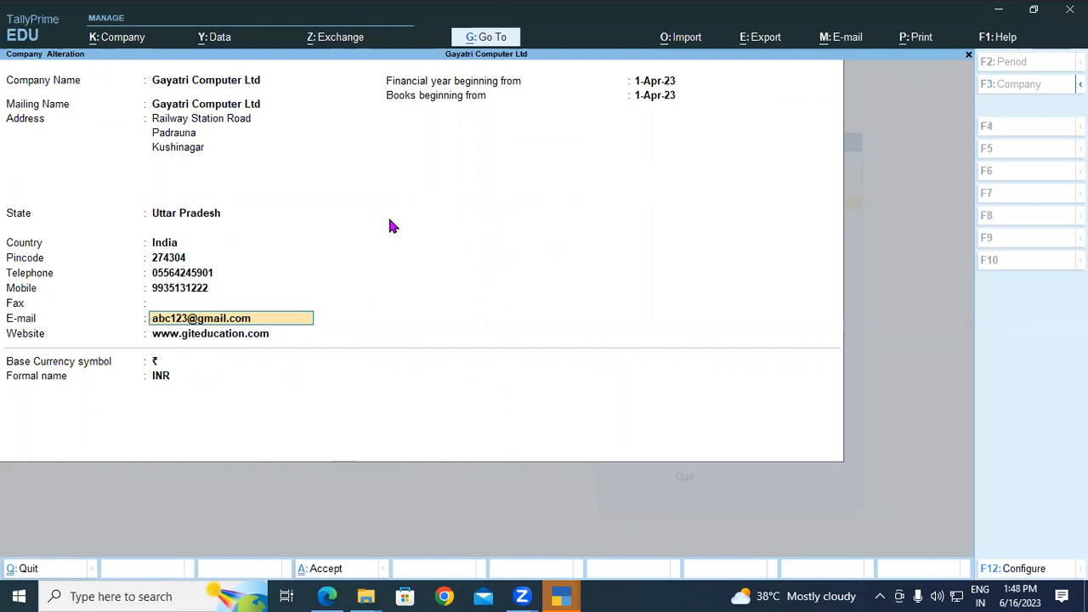
click(340, 596)
scroll(289, 399, down, 2)
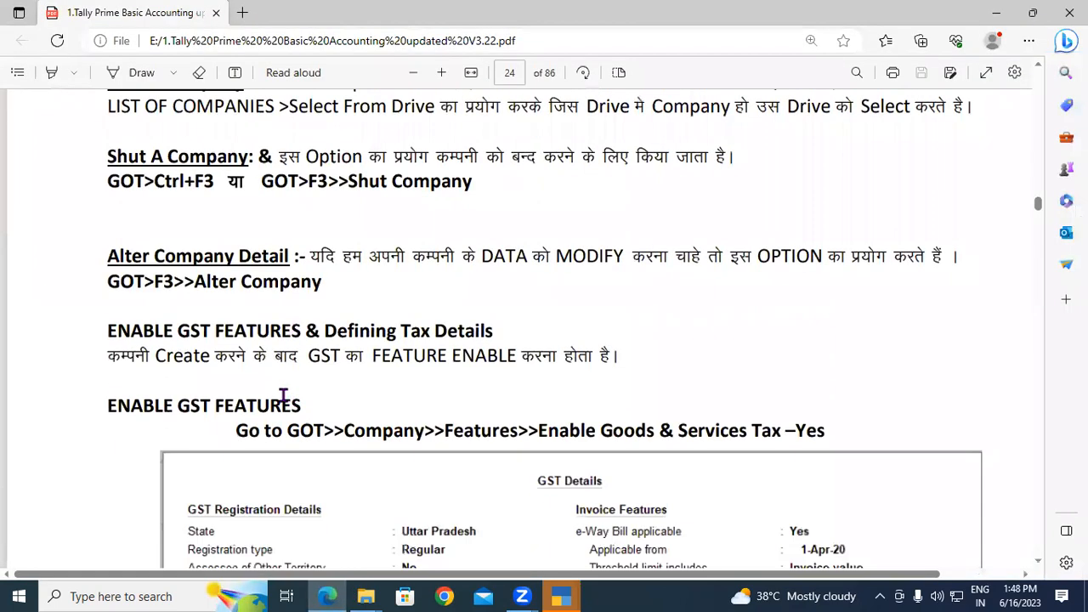
Select parts of the ENABLE GST FEATURES heading and its Go to path, then scroll to the GST Details table.
drag(103, 405, 299, 409)
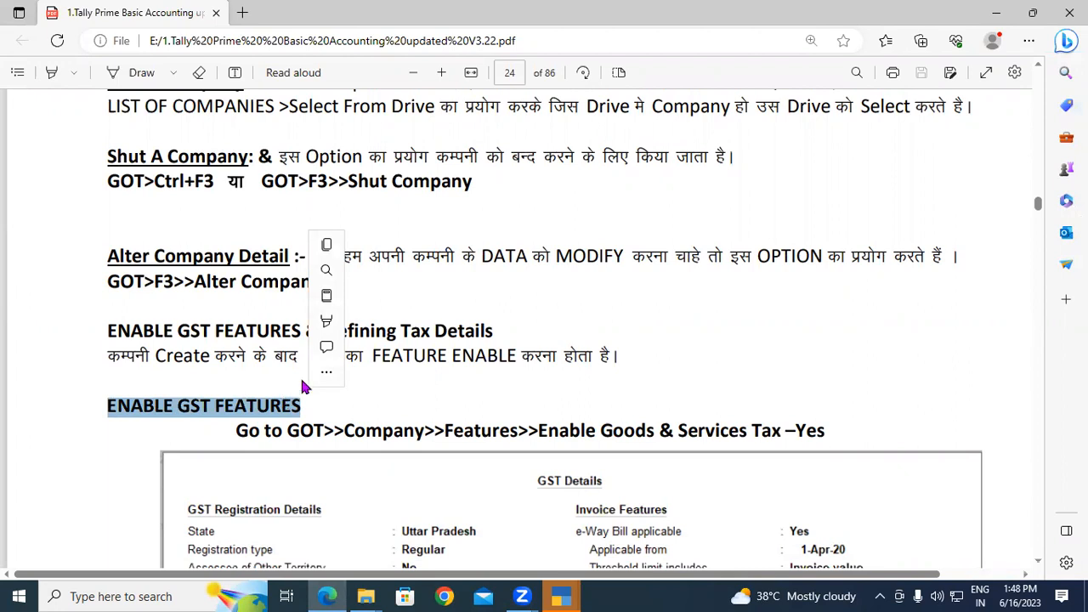
click(277, 385)
drag(231, 425, 303, 427)
click(289, 431)
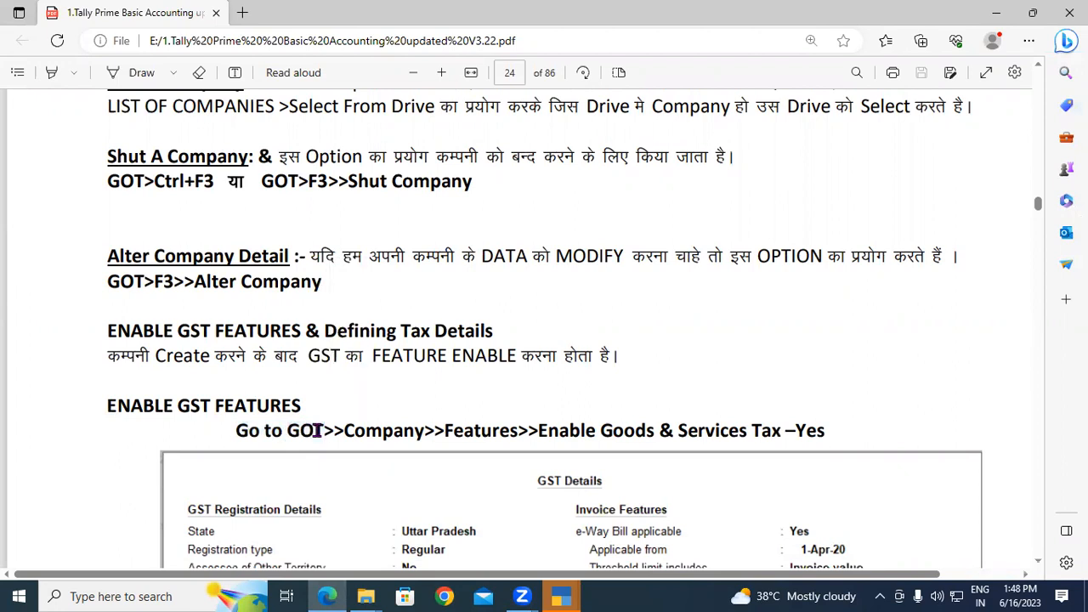
mouse_move(289, 433)
mouse_down()
mouse_move(304, 433)
mouse_move(284, 432)
mouse_up()
click(305, 434)
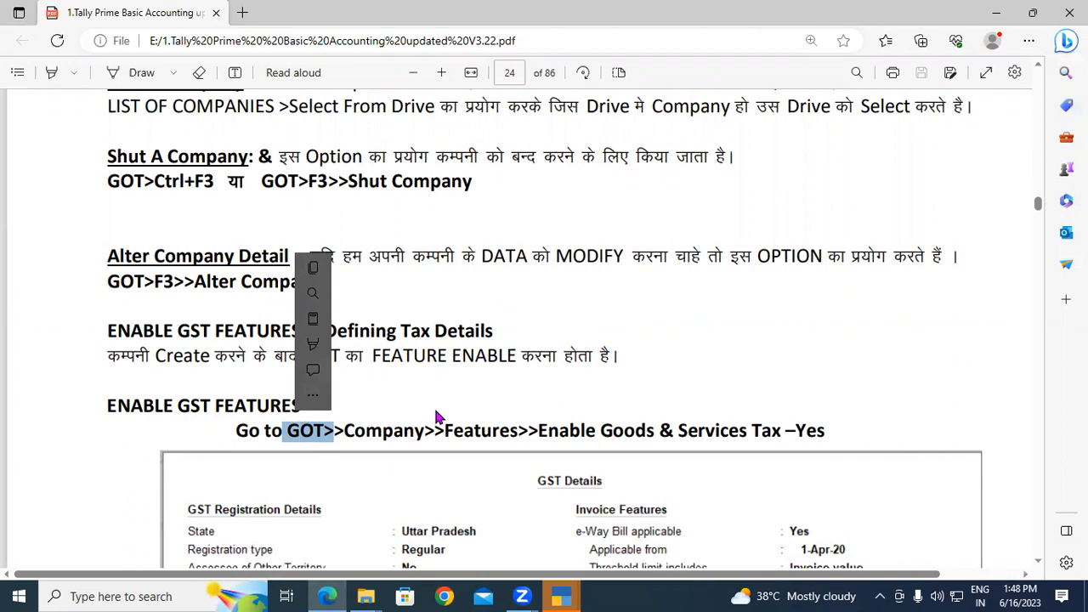
drag(236, 431, 827, 435)
click(293, 433)
click(352, 434)
click(444, 432)
click(595, 449)
scroll(726, 343, down, 3)
scroll(725, 344, down, 2)
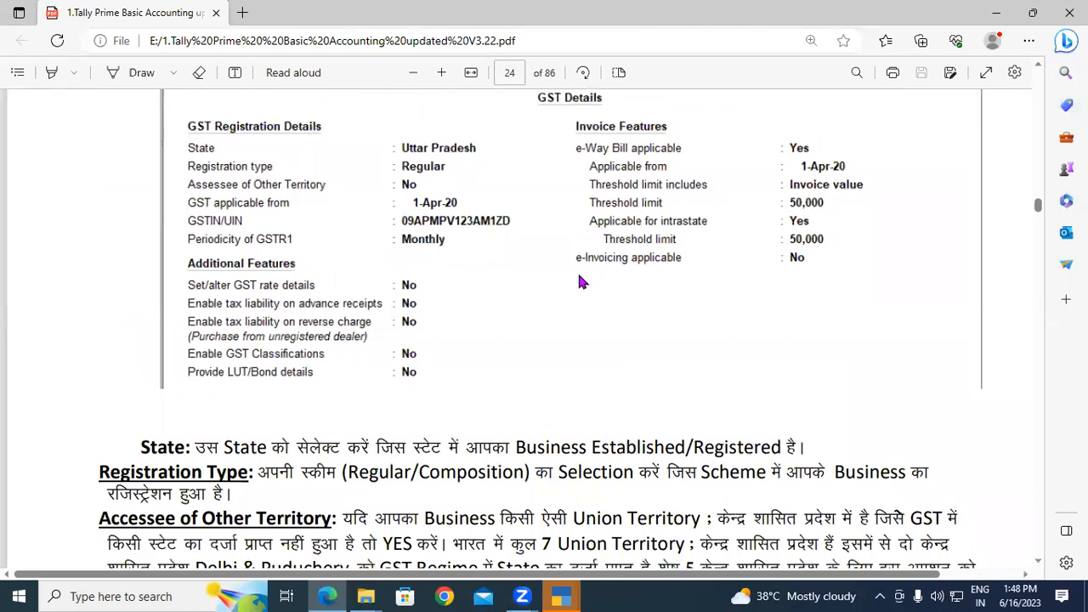
Select the explanations for State, Registration Type, Accessee of Other Territory and Application From.
scroll(506, 238, down, 2)
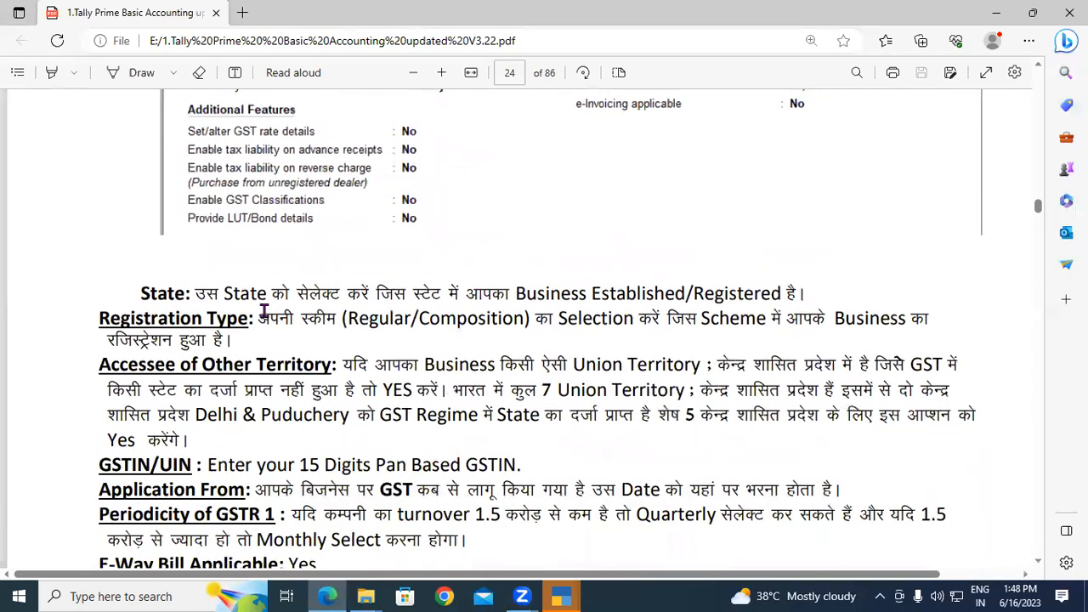
drag(141, 293, 482, 294)
scroll(260, 297, down, 1)
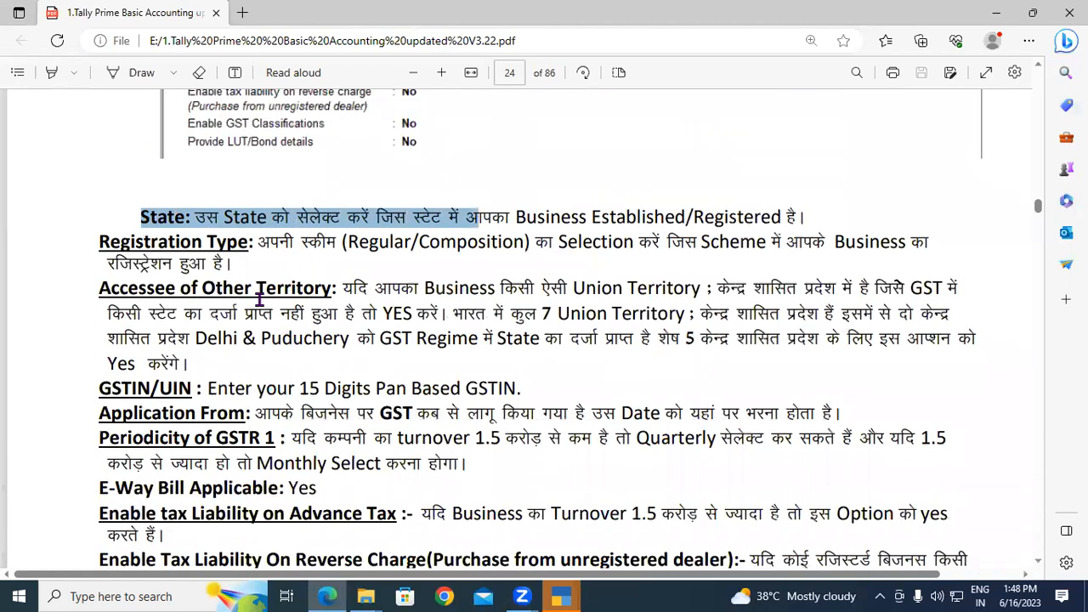
drag(119, 244, 273, 264)
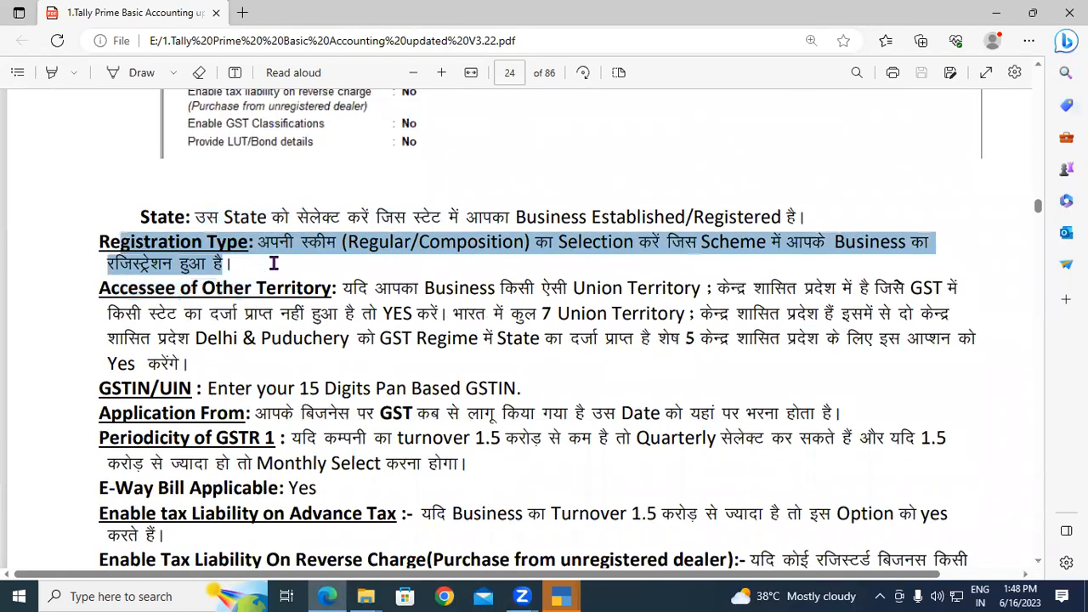
drag(99, 287, 523, 384)
click(143, 387)
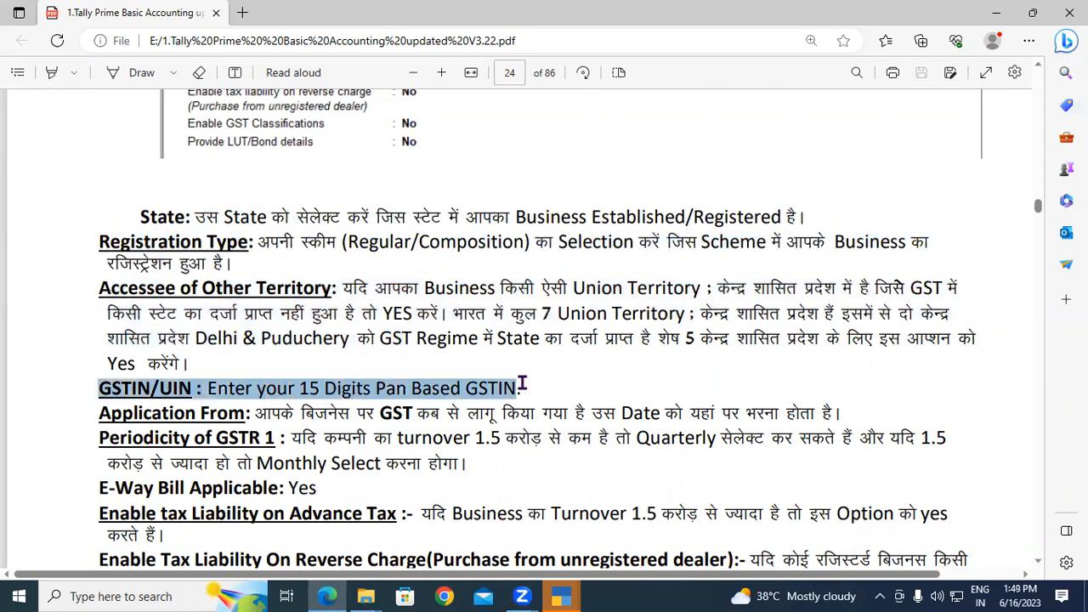
click(109, 417)
drag(109, 416, 699, 415)
Select the Periodicity of GSTR 1 (Quarterly), E-Way Bill Applicable and remaining notes through Enable GST Classification.
scroll(289, 460, down, 2)
drag(97, 356, 549, 368)
click(611, 372)
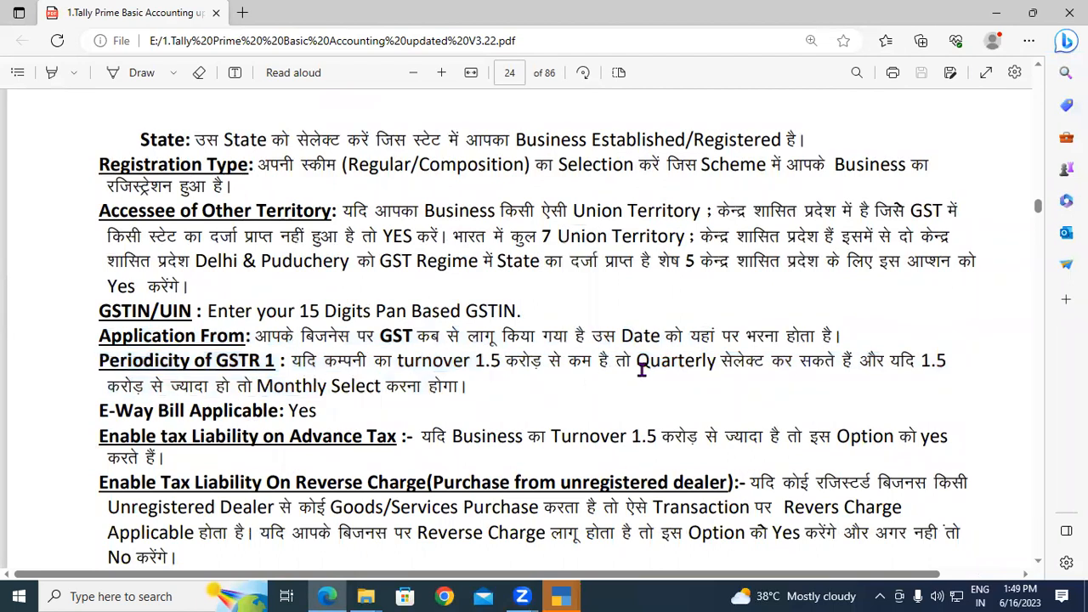
drag(643, 361, 706, 366)
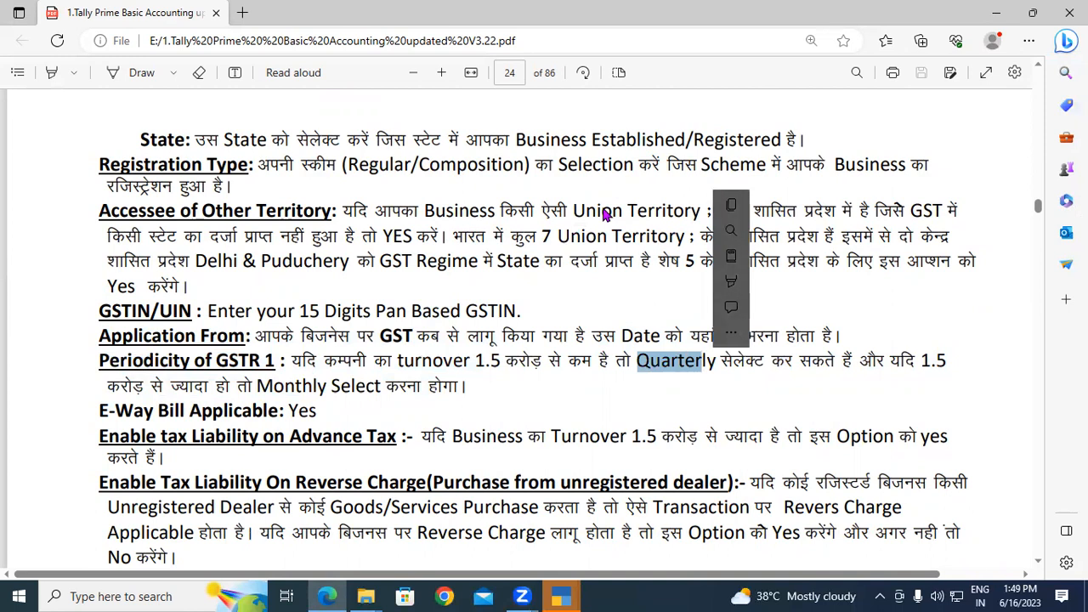
scroll(364, 204, down, 4)
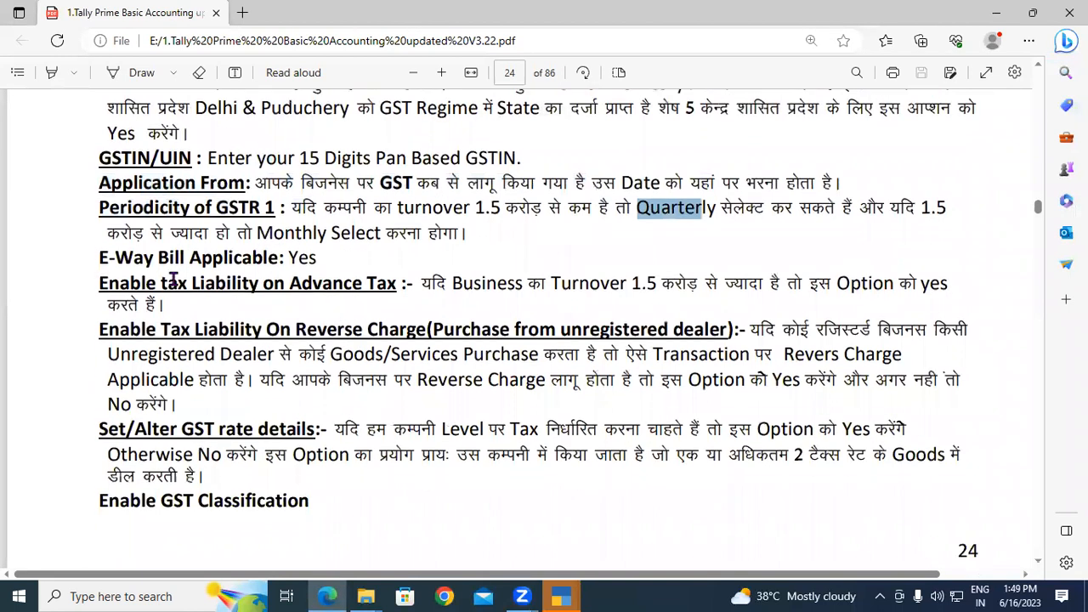
drag(103, 258, 361, 257)
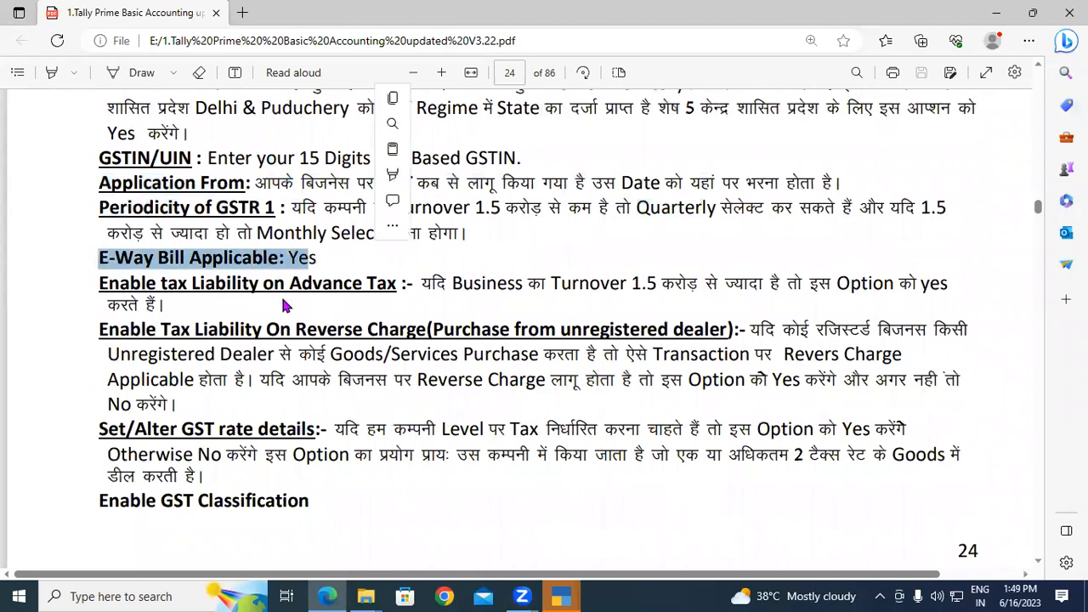
drag(100, 284, 344, 508)
scroll(383, 399, down, 10)
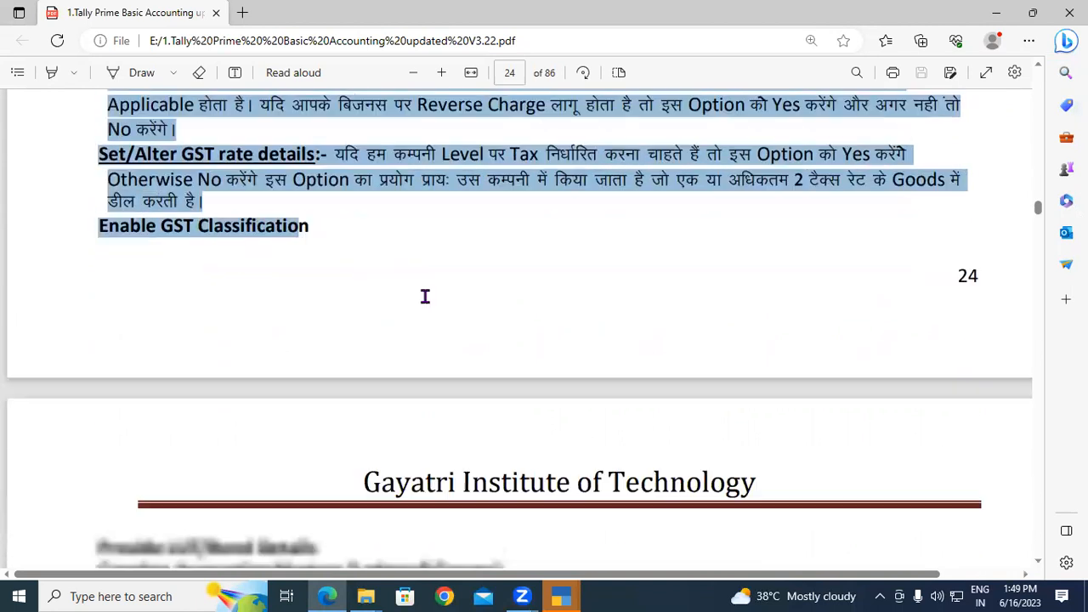
scroll(425, 296, up, 8)
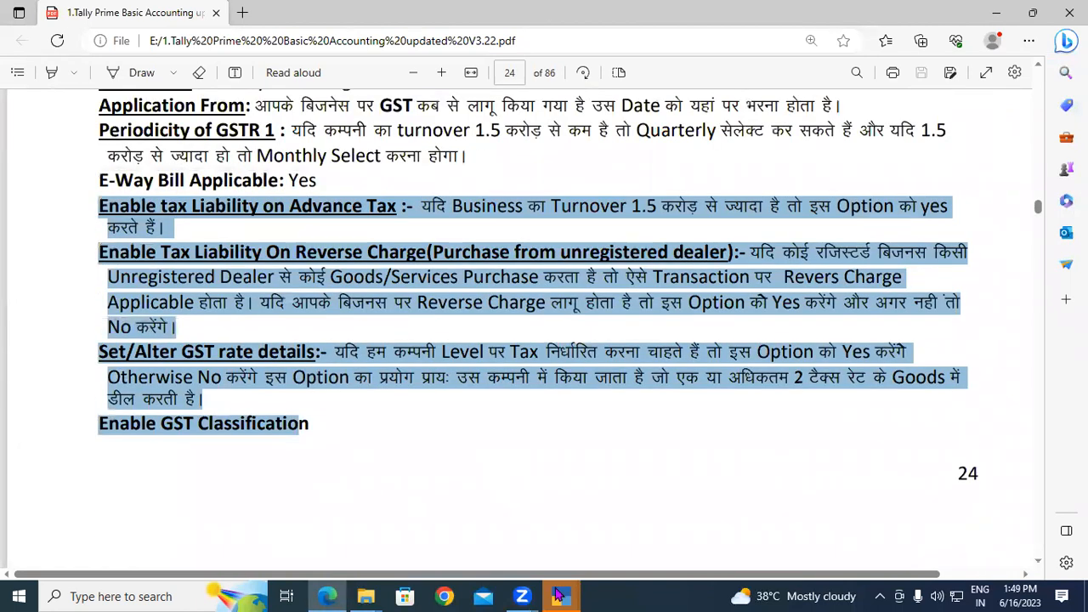
Close the alteration screen and cross-check the notes' GOT>>Company>>Features path against TallyPrime's Company menu.
click(559, 596)
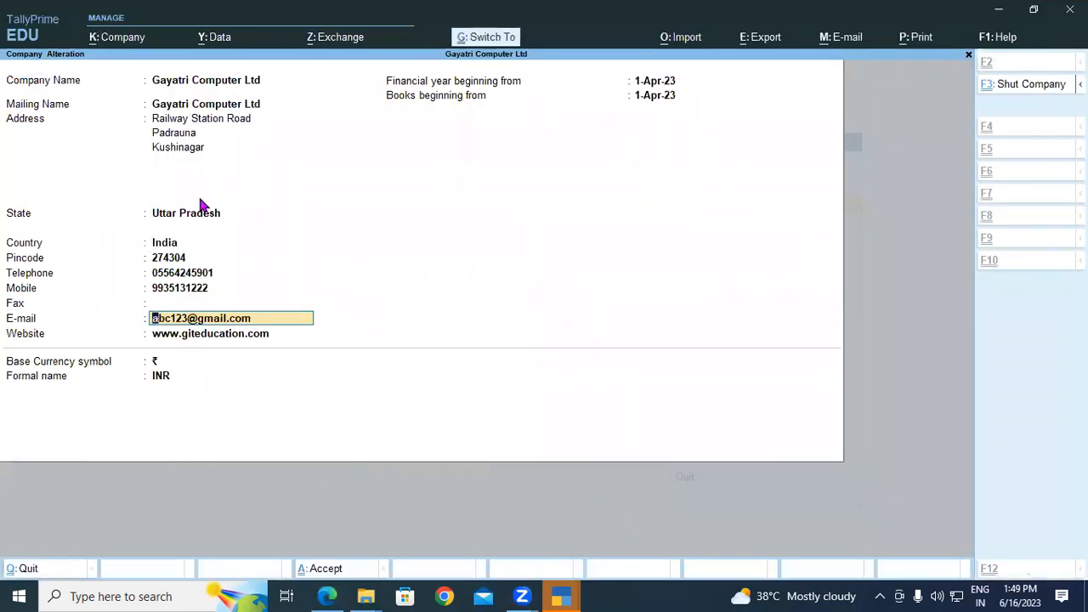
key(Escape)
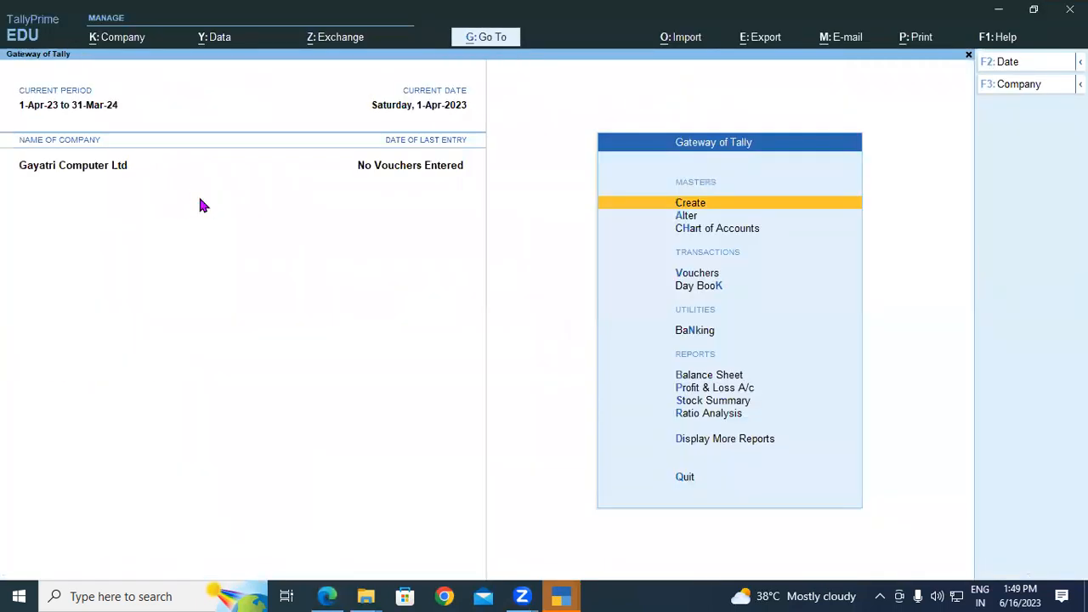
click(328, 596)
scroll(351, 535, up, 3)
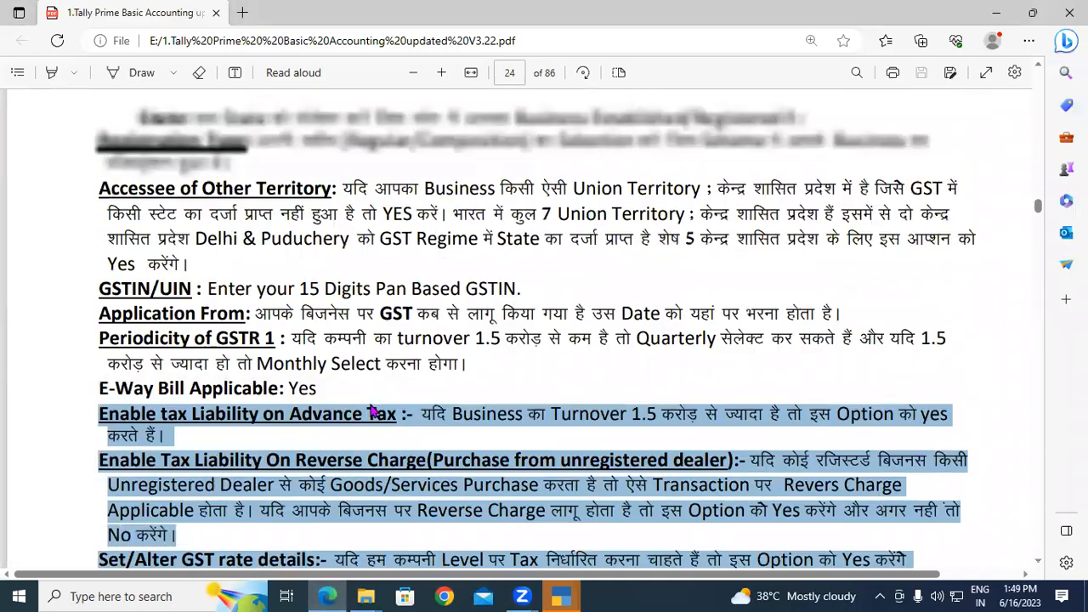
scroll(336, 364, up, 5)
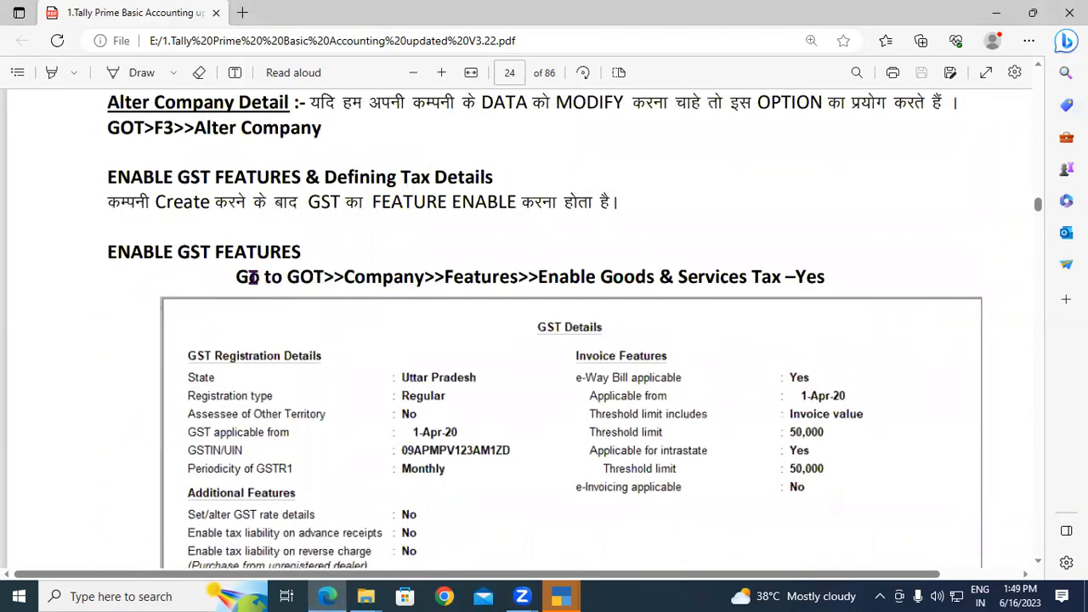
drag(236, 277, 425, 279)
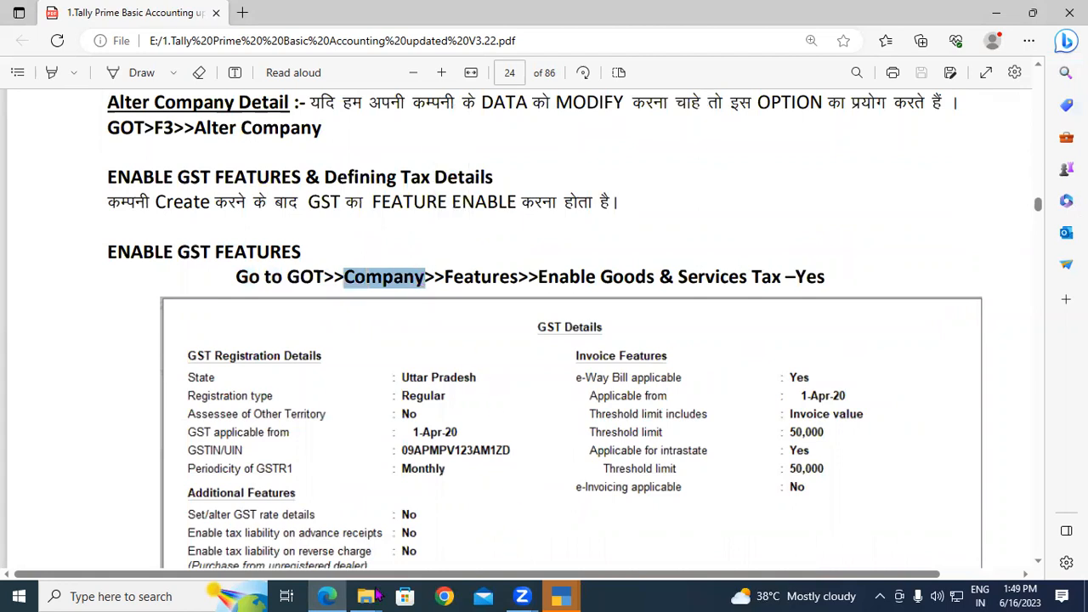
click(563, 596)
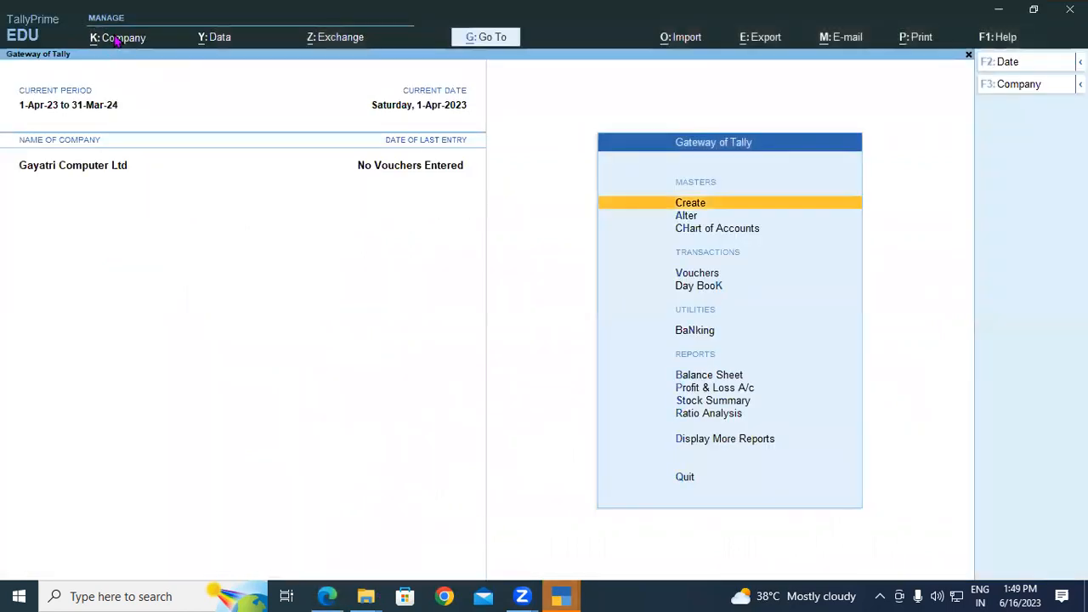
click(113, 41)
click(326, 596)
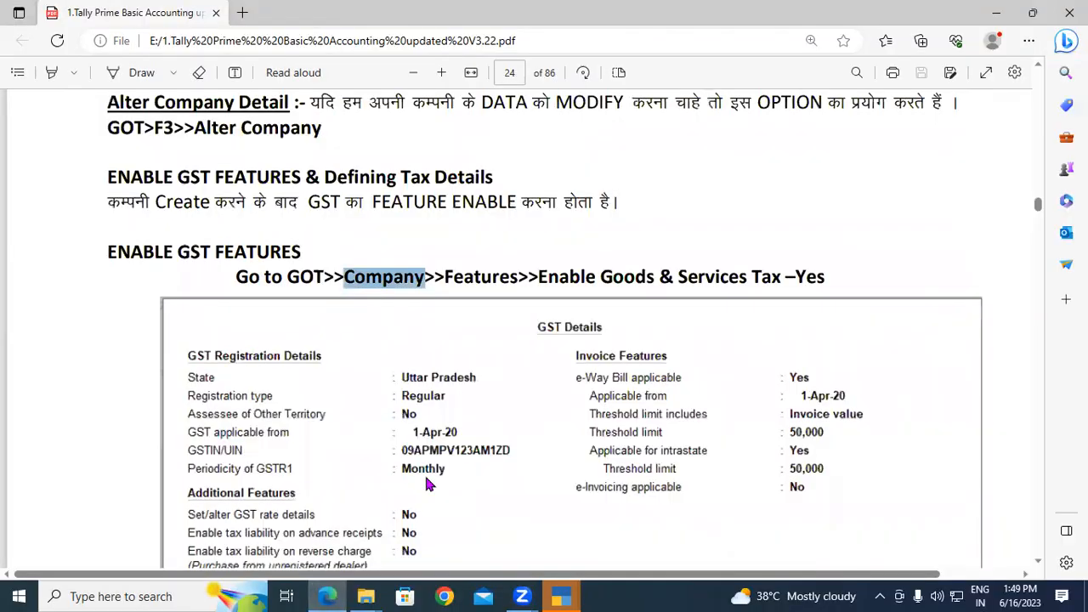
drag(449, 277, 511, 279)
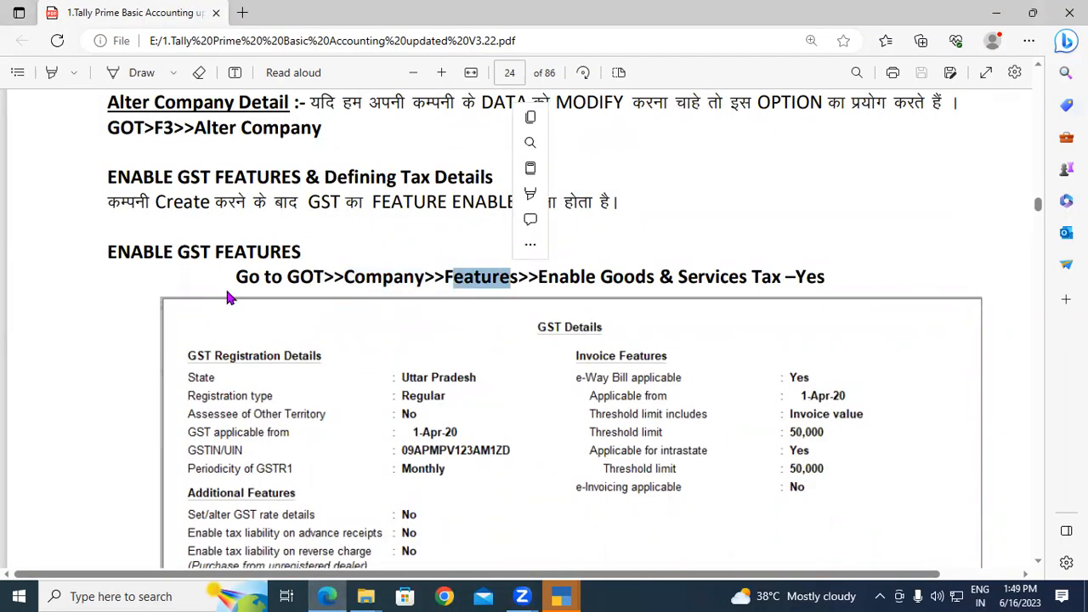
click(565, 597)
In Company Features, keep Enable Goods and Services Tax (GST) at Yes to reach GST Details.
click(130, 259)
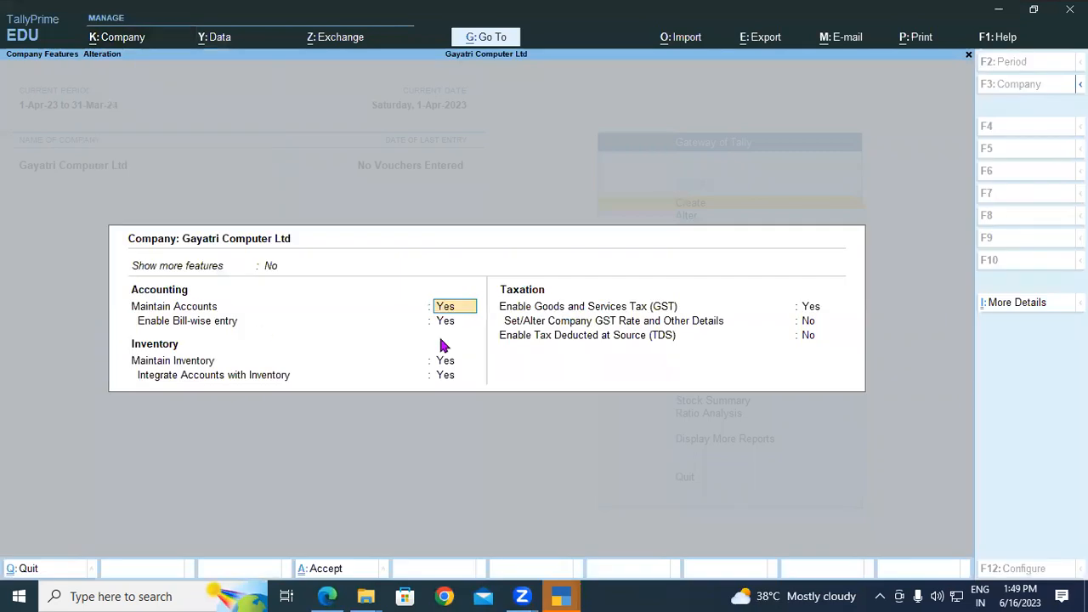
click(327, 596)
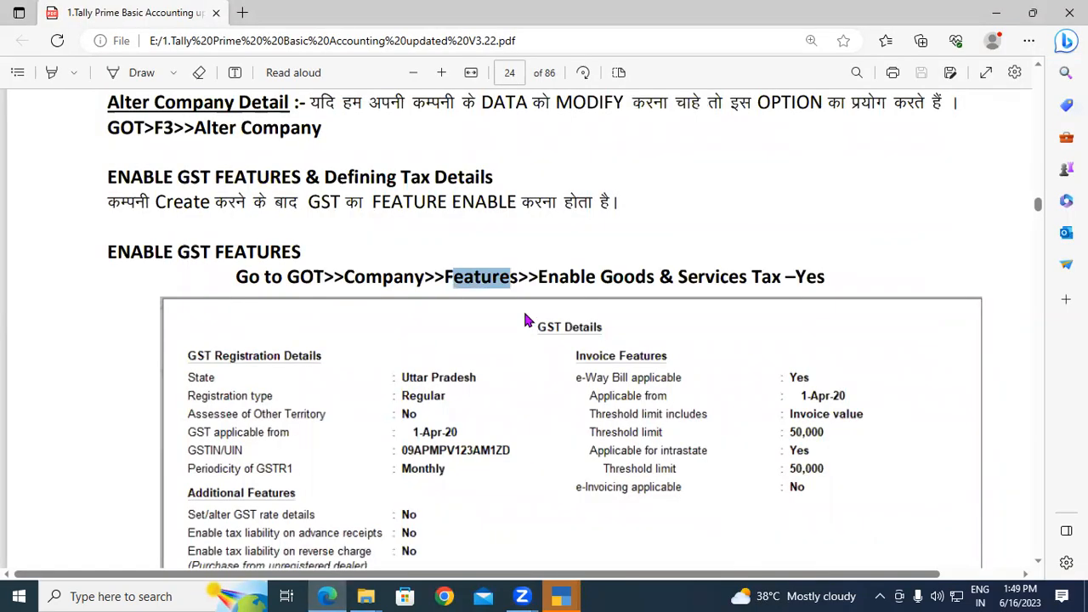
drag(539, 277, 826, 279)
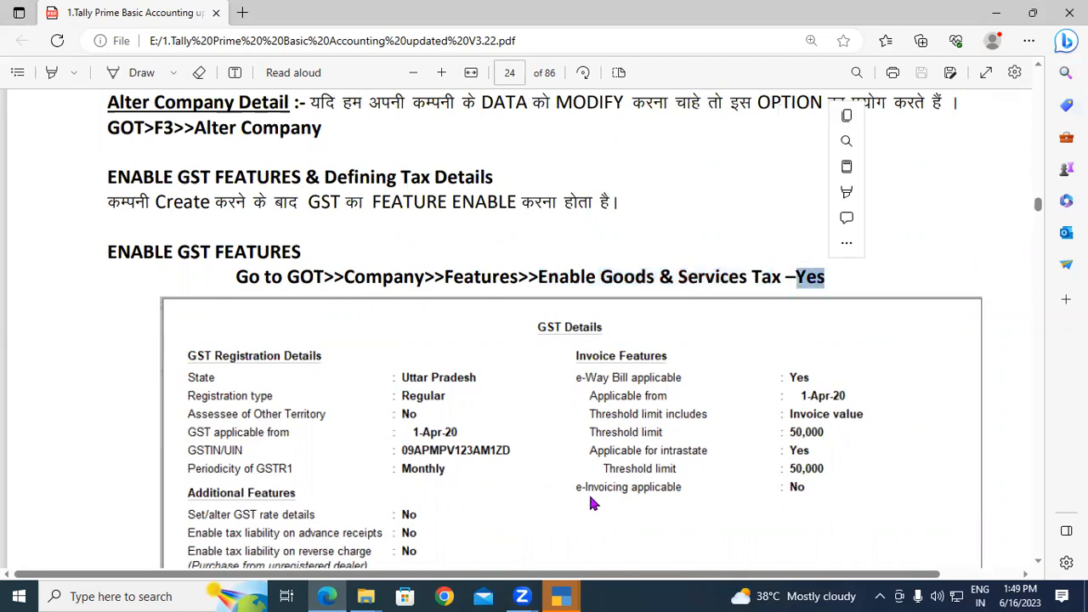
click(554, 594)
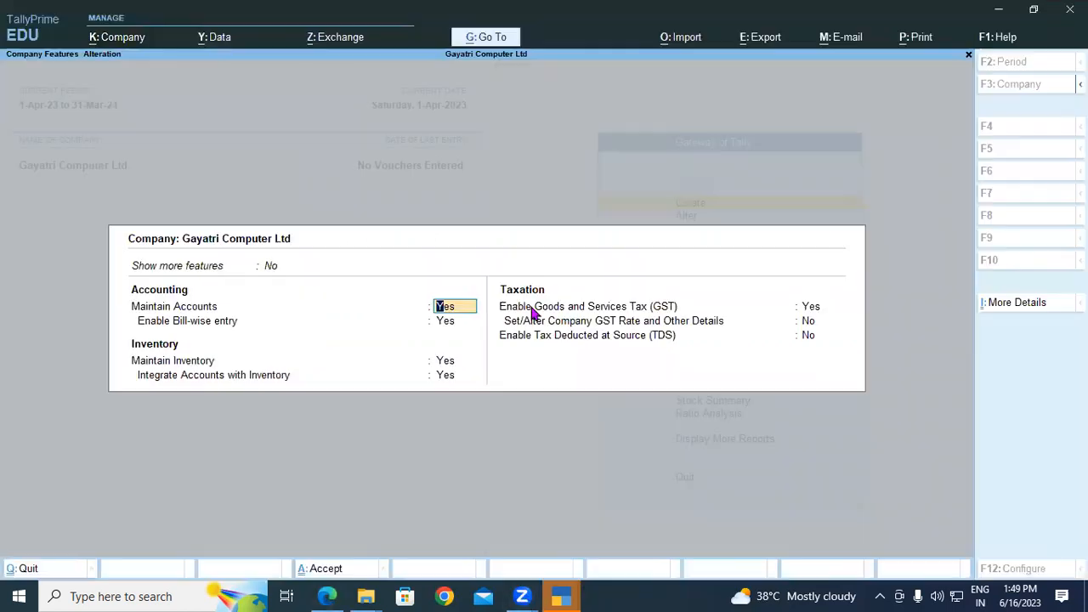
click(646, 307)
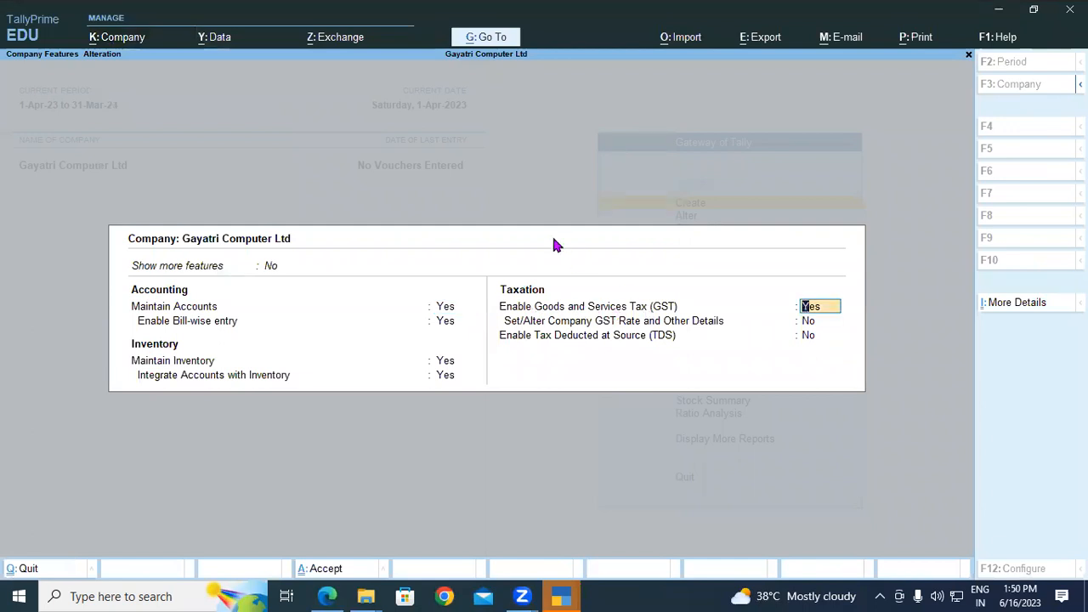
key(Return)
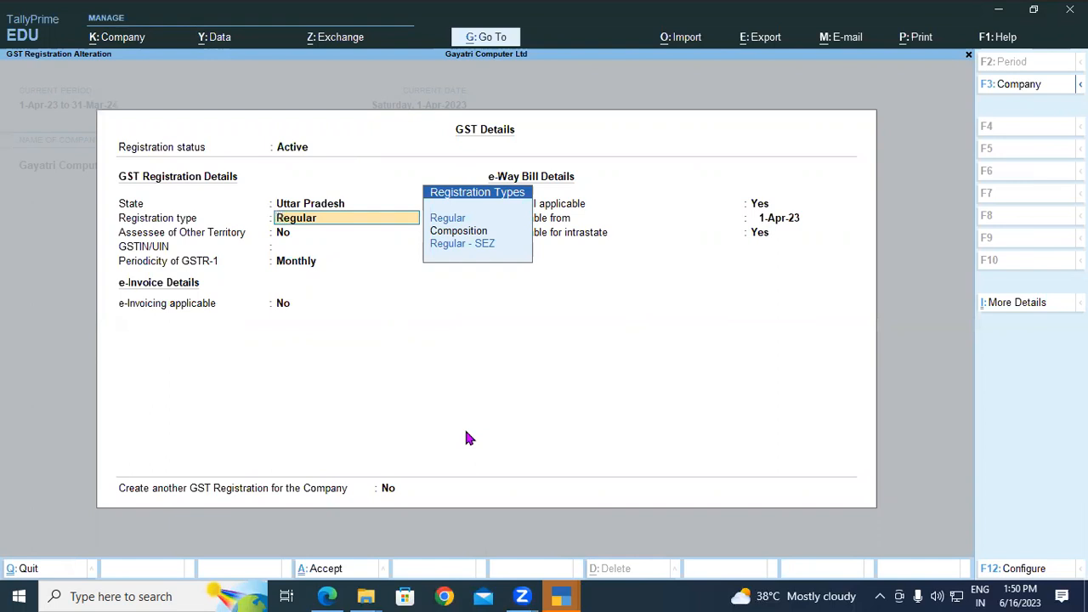
Keep Regular registration and No for other-territory assessee, then look up the GSTIN in the notes.
key(Return)
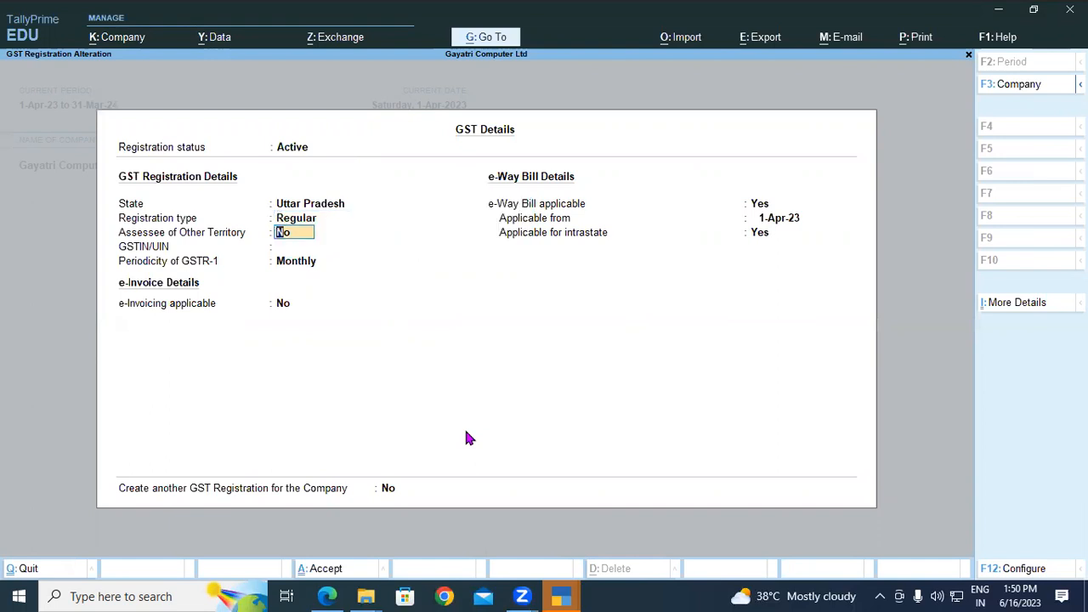
key(Return)
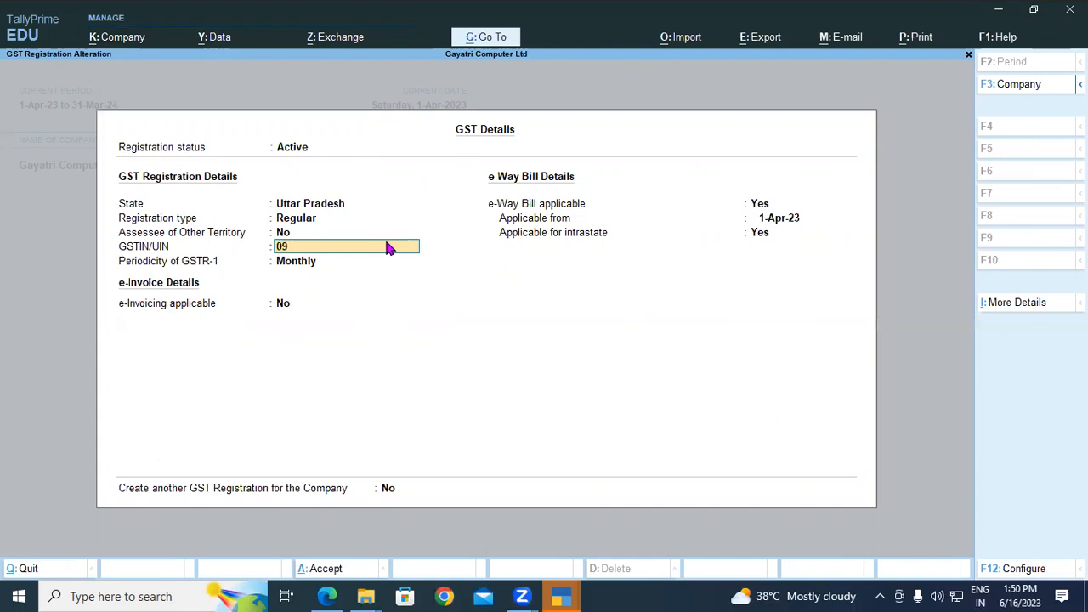
click(327, 596)
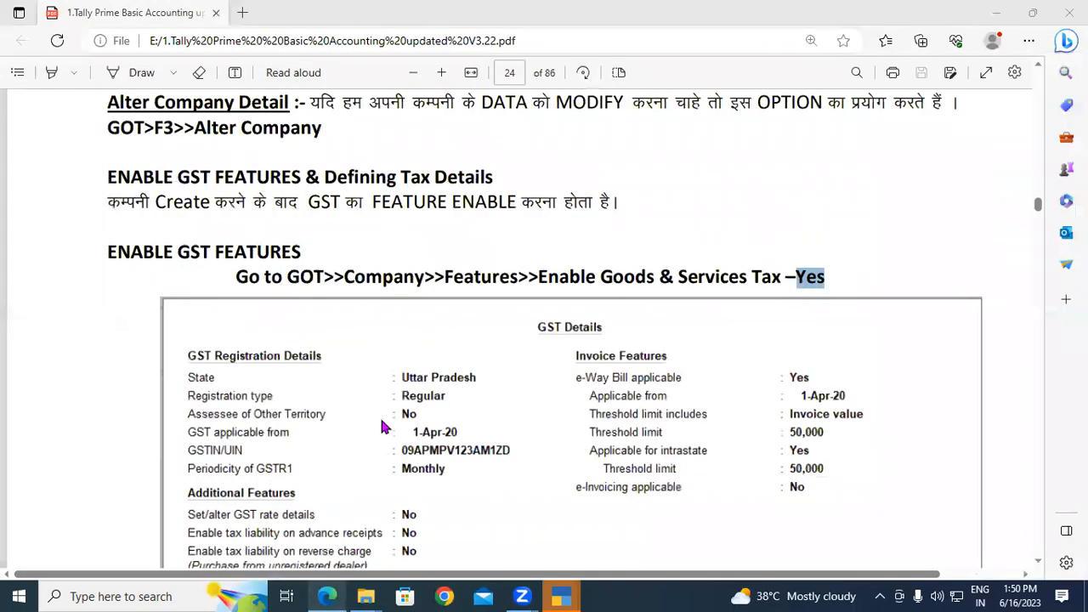
scroll(411, 419, down, 1)
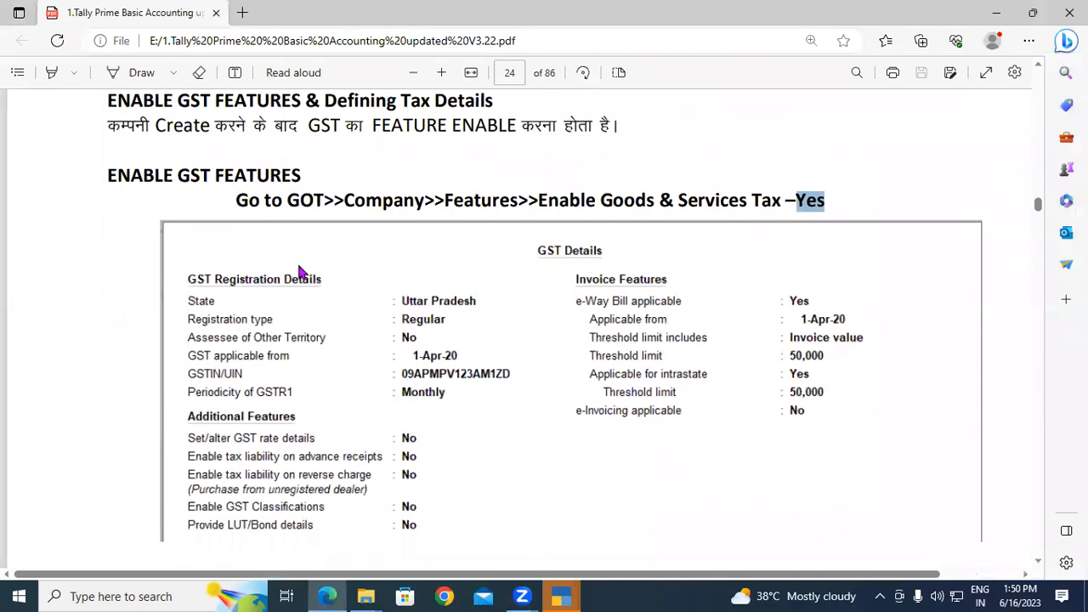
key(alt+Tab)
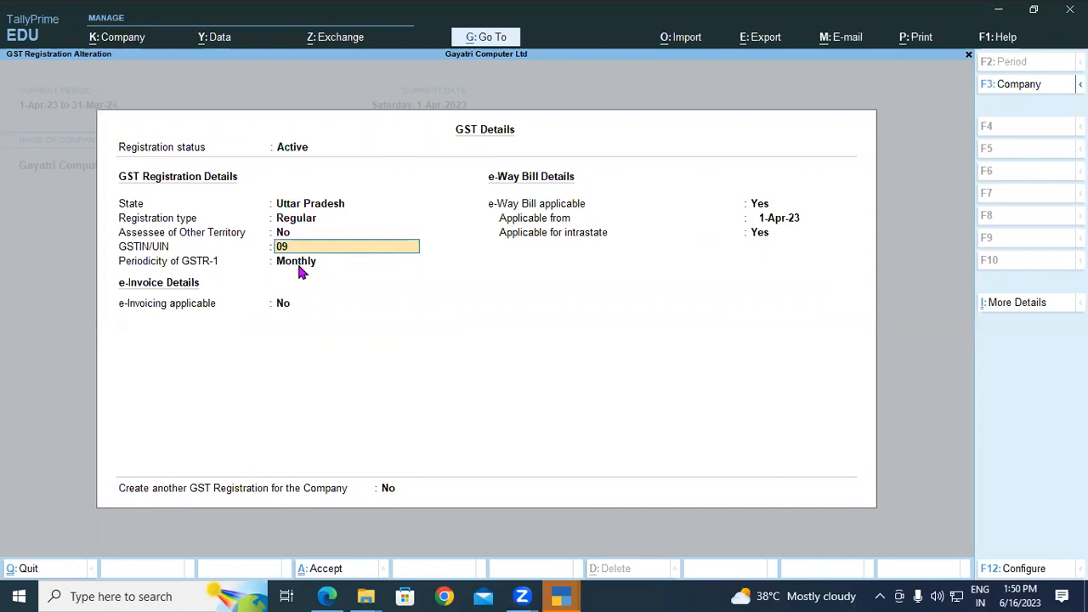
Enter the company's GSTIN from the PDF notes, correcting its last characters.
text(MP)
click(326, 596)
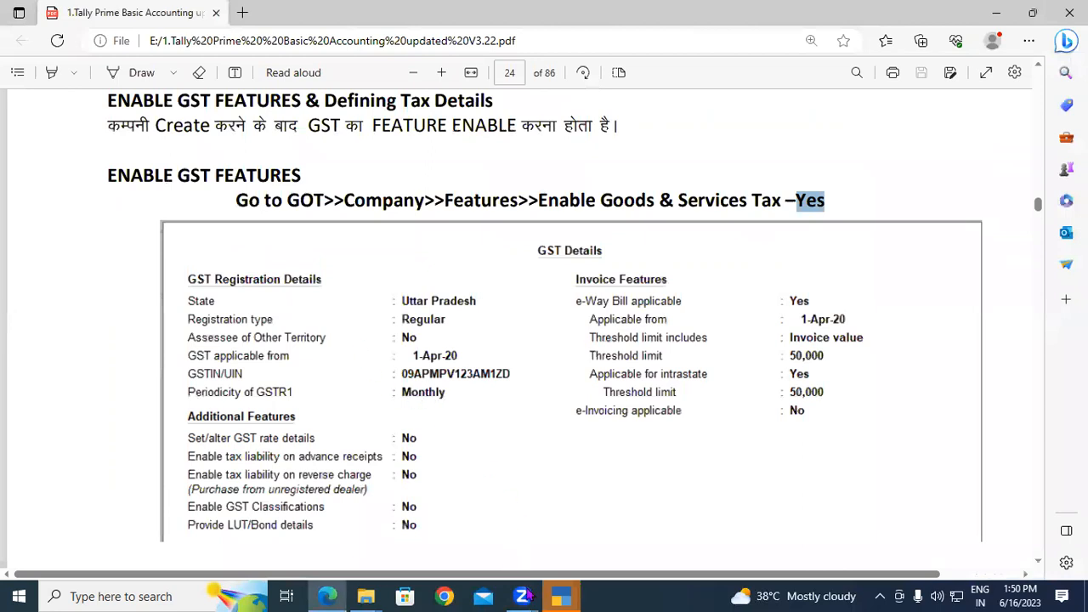
key(alt+Tab)
text(V)
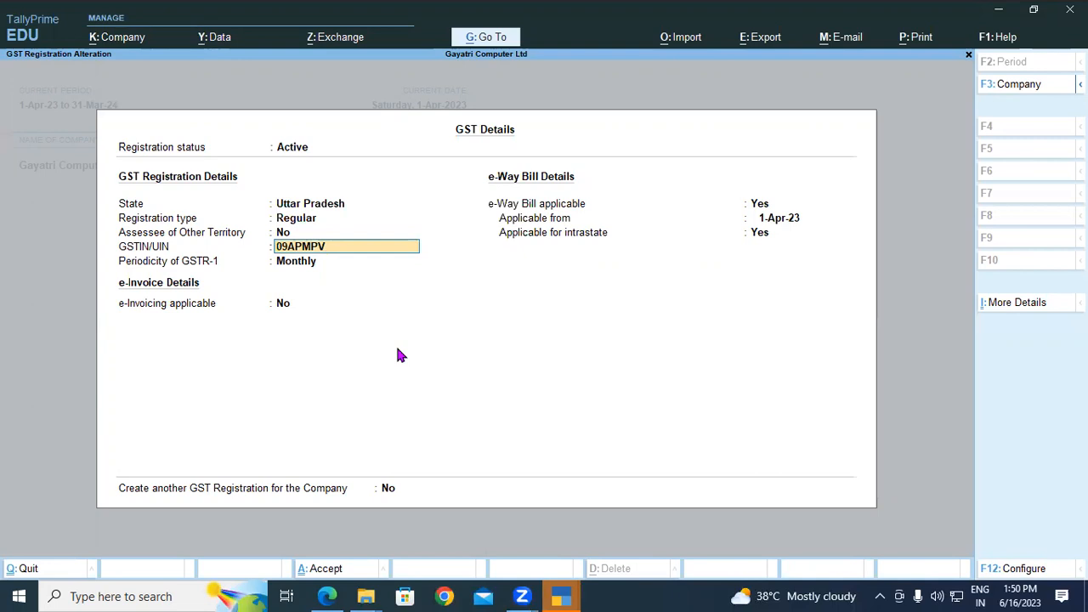
text(123AM12)
click(327, 596)
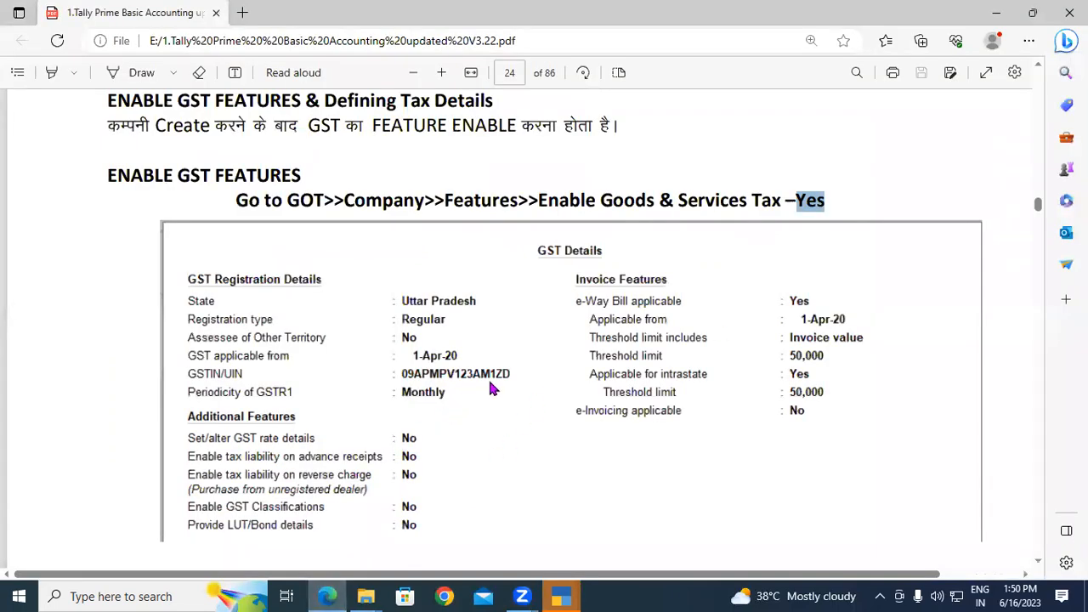
key(alt+Tab)
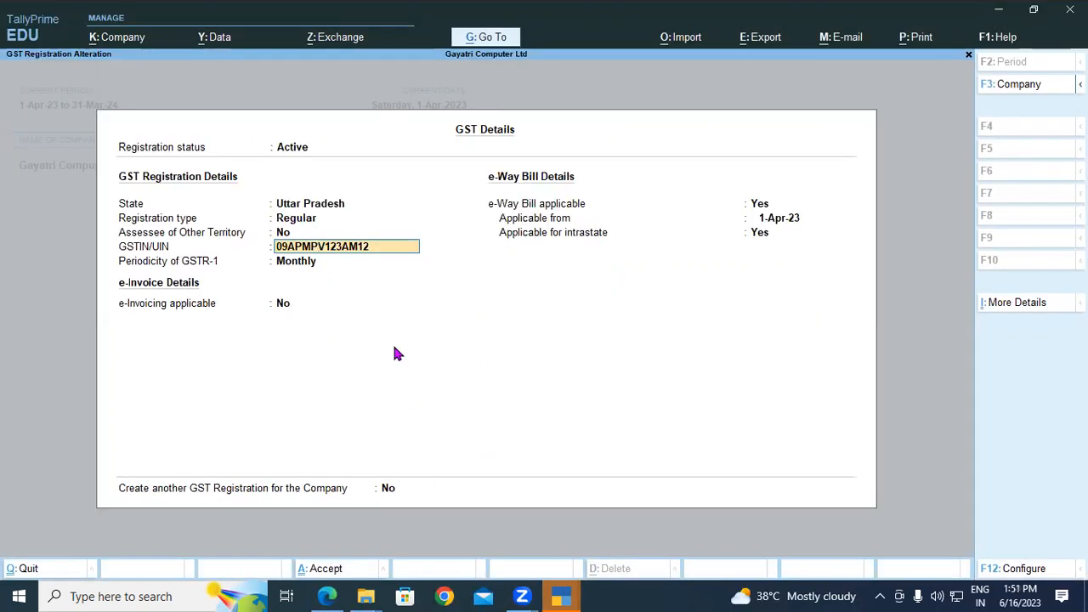
key(BackSpace)
text(ZD)
Accept the GSTIN past the incomplete warning and set GSTR-1 periodicity to Monthly.
key(Return)
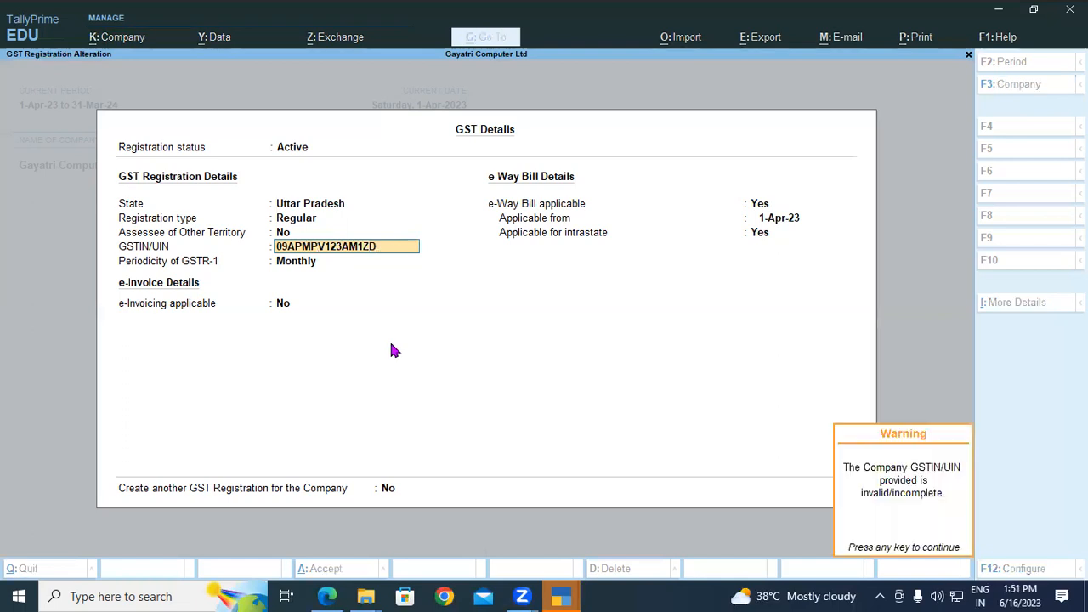
key(Return)
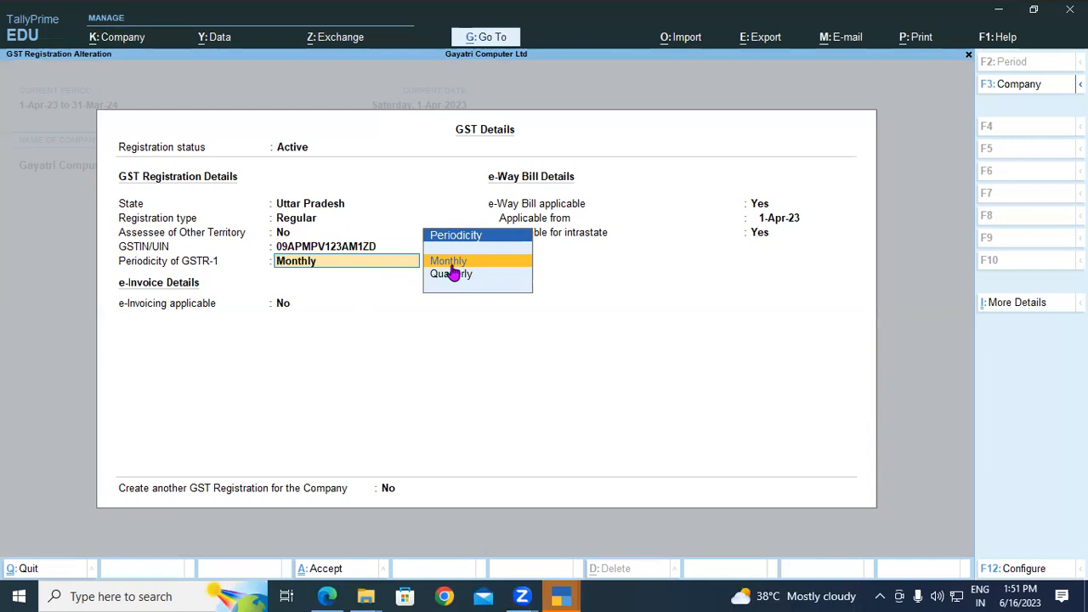
click(450, 277)
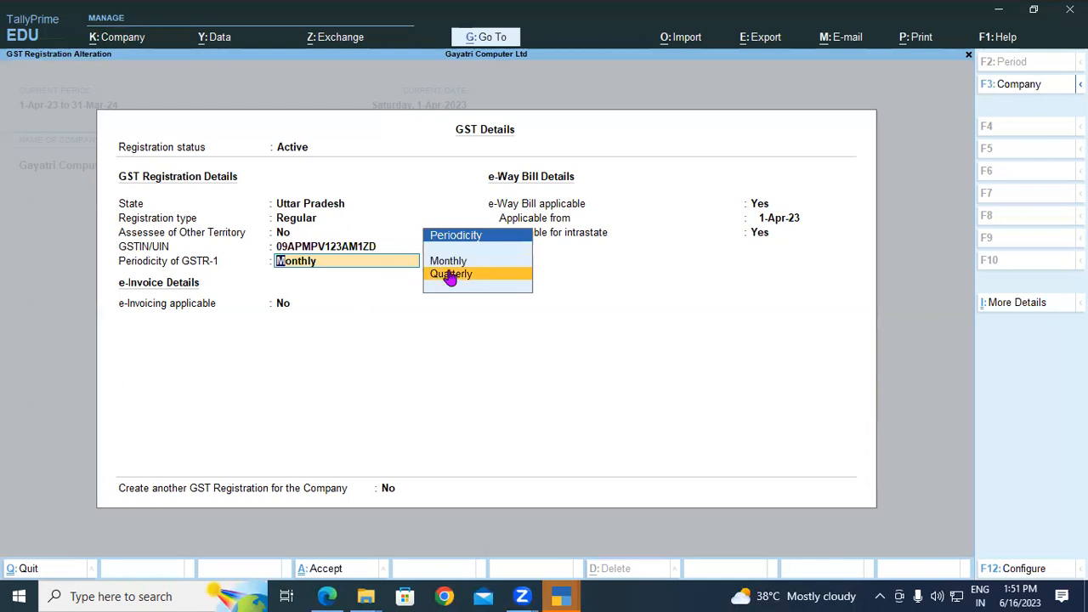
click(451, 276)
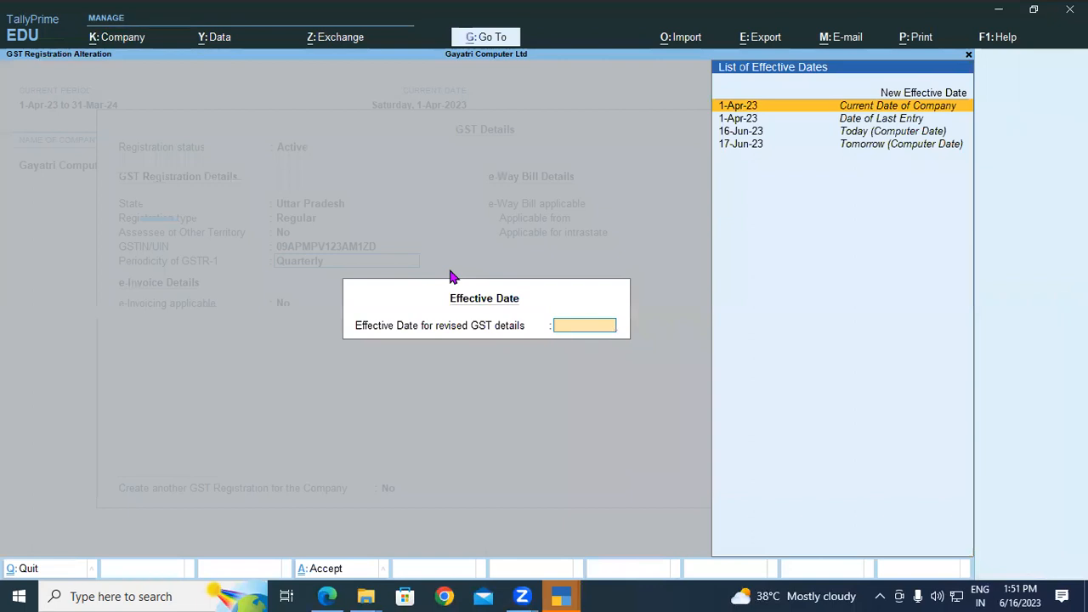
key(Escape)
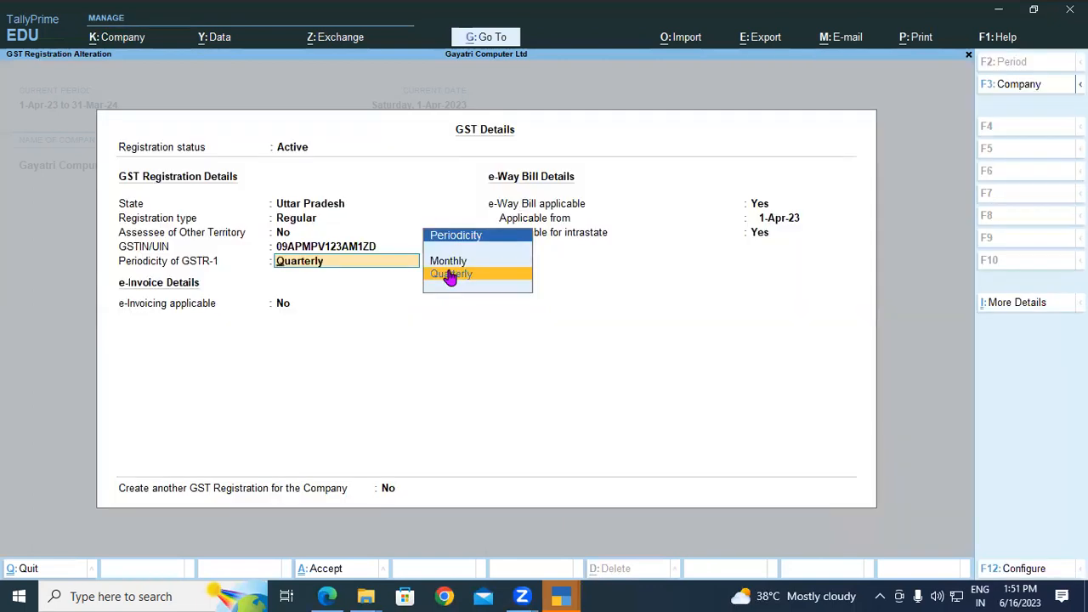
key(Up)
key(Return)
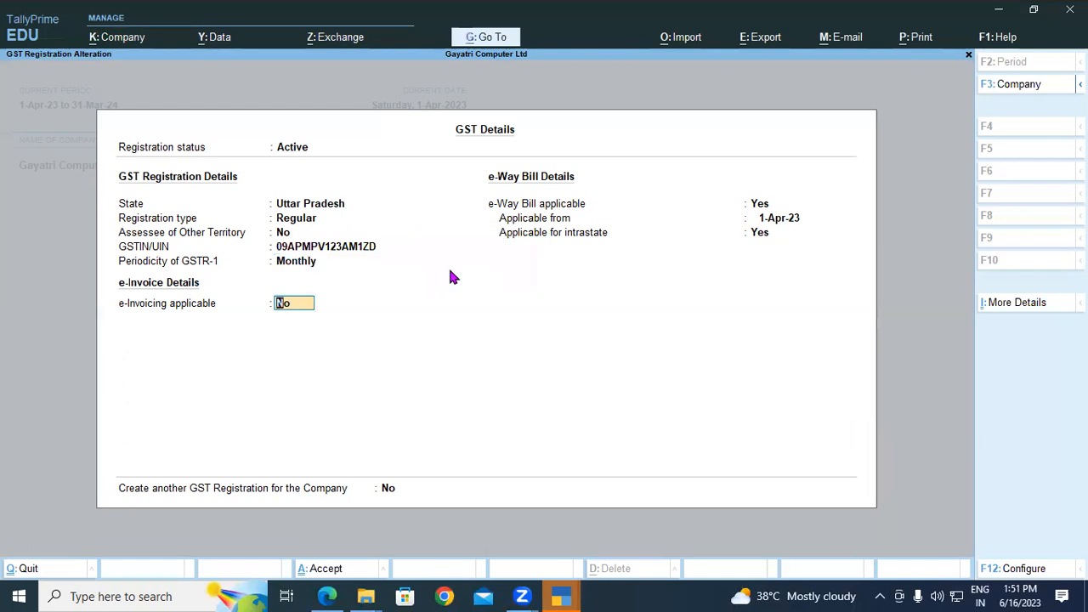
Keep e-Invoicing No, make e-Way Bill applicable from 1-Apr-23, and save the GST details.
key(Return)
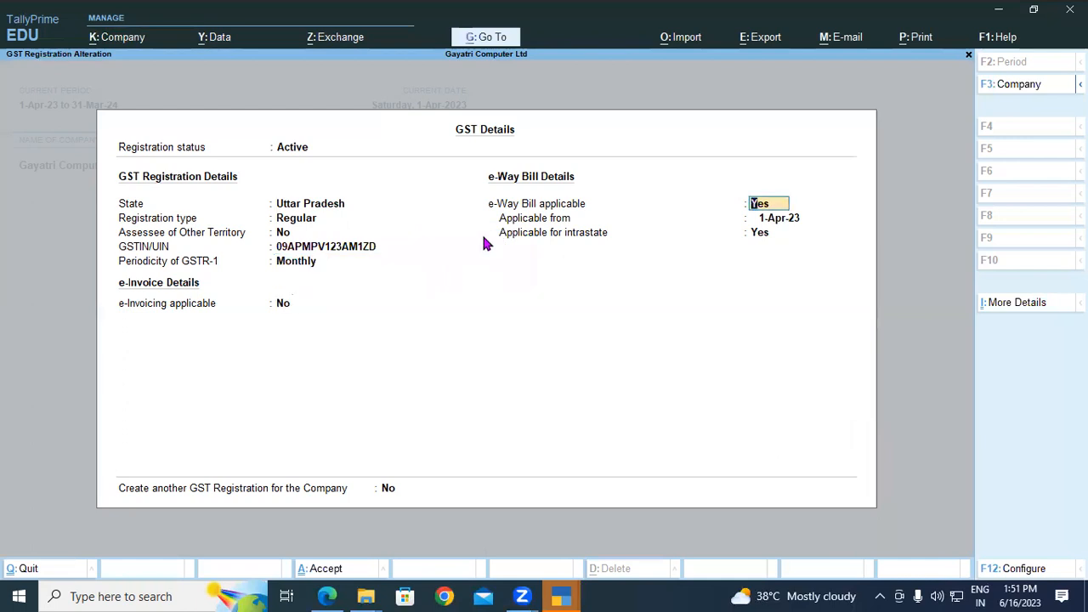
key(Return)
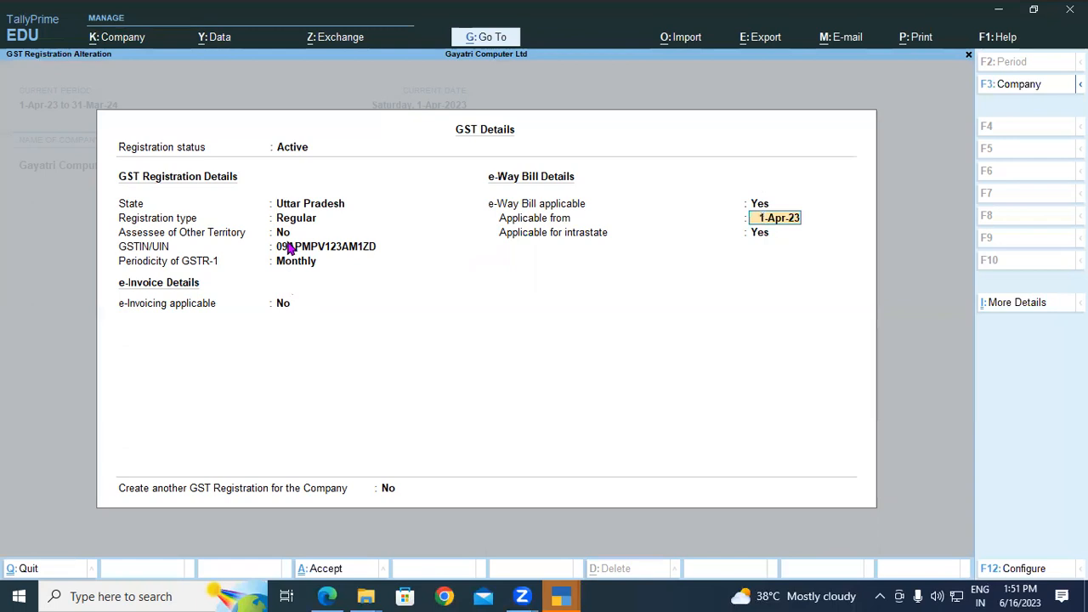
key(Return)
key(Return)
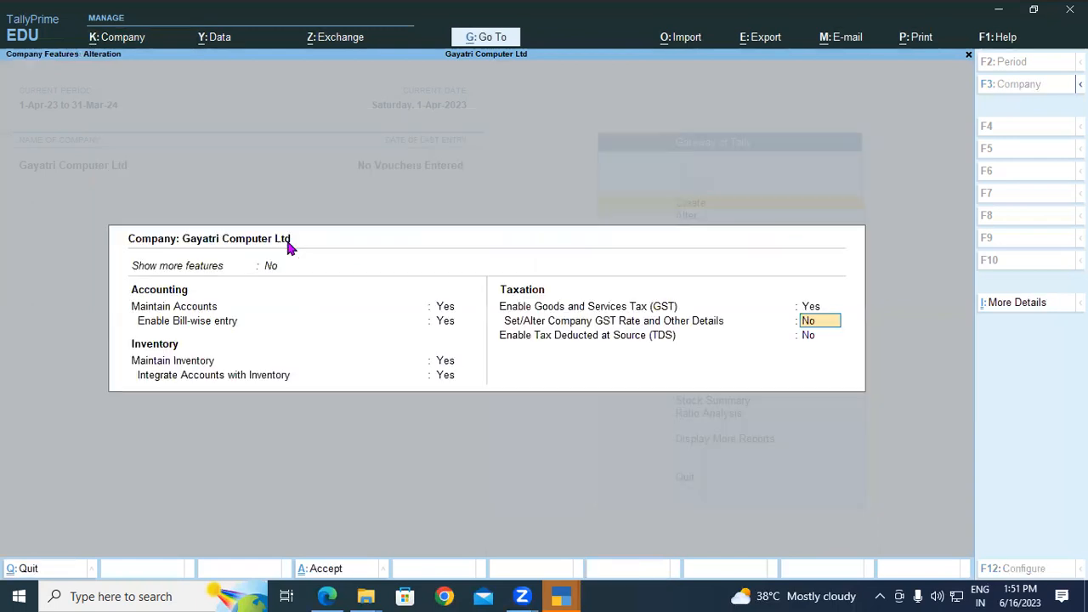
key(Return)
key(Return)
key(Return)
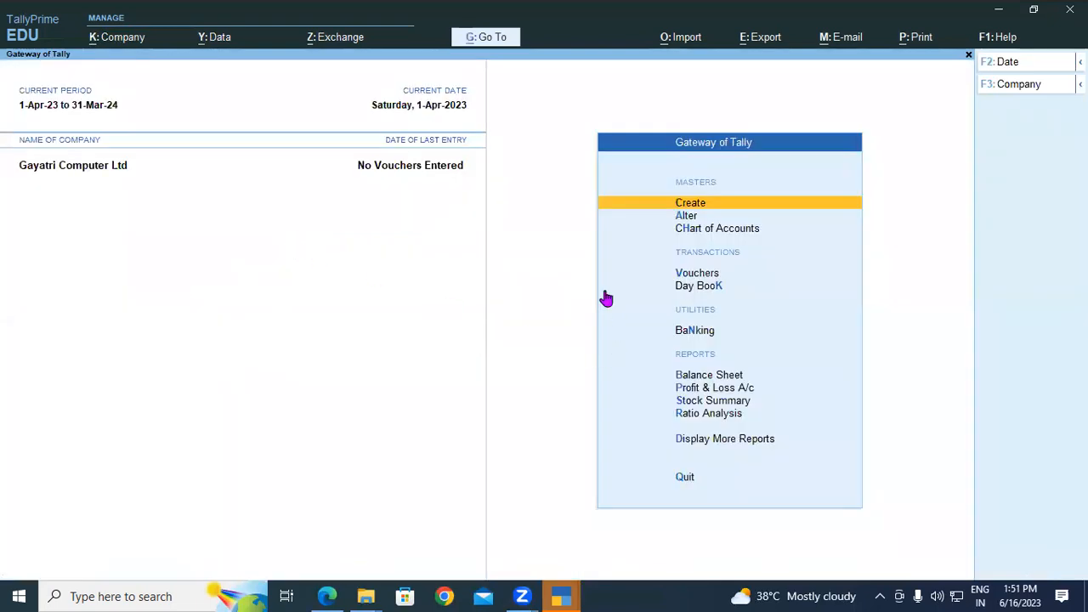
Switch to the Tally Prime notes PDF and highlight the Masters definition text.
click(326, 596)
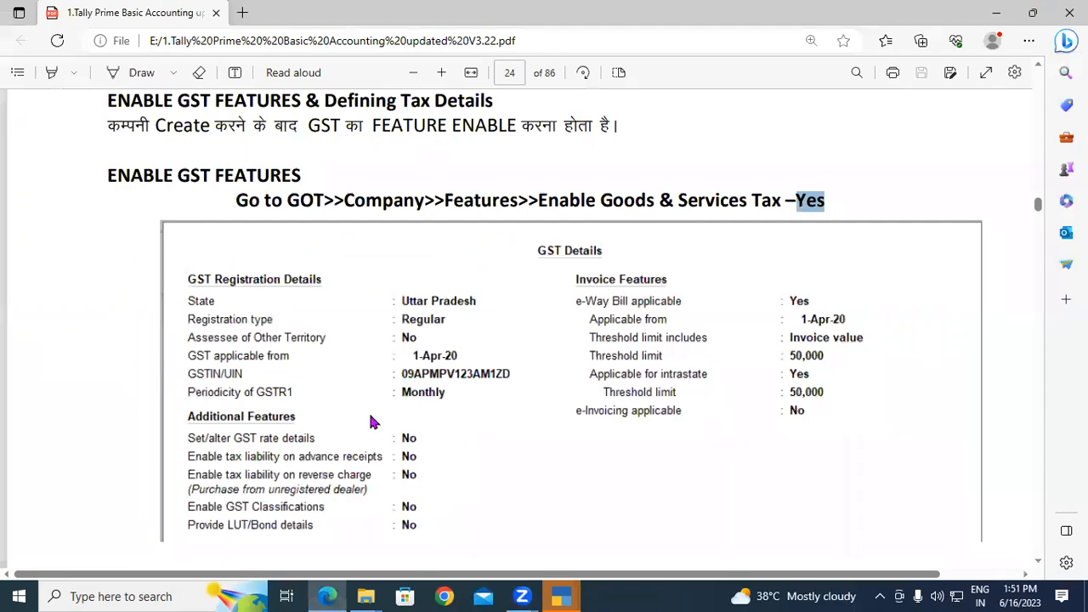
scroll(375, 421, down, 5)
scroll(375, 415, down, 15)
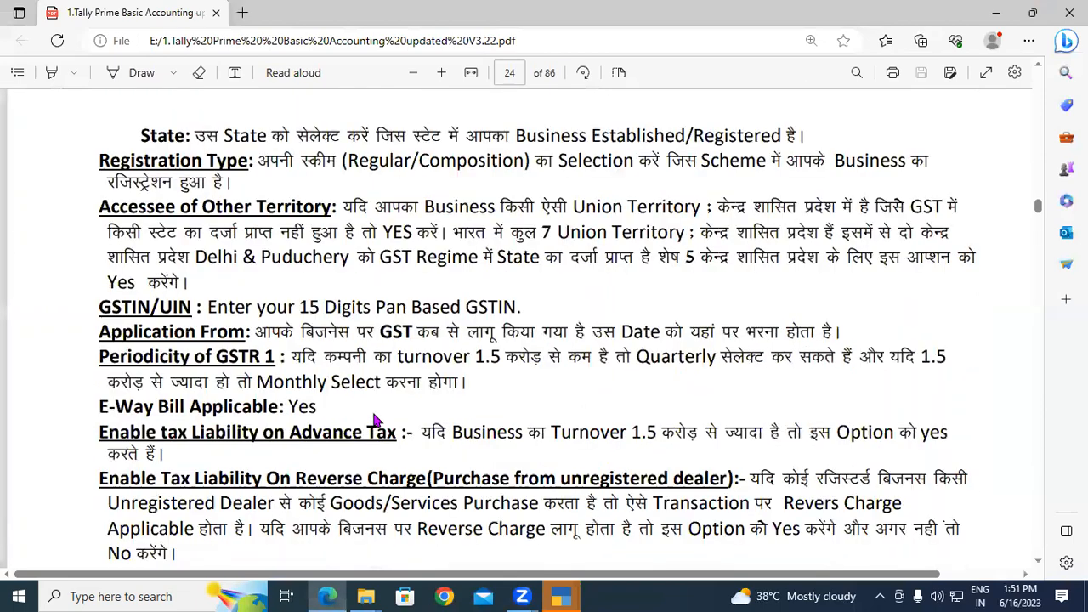
scroll(383, 404, down, 1)
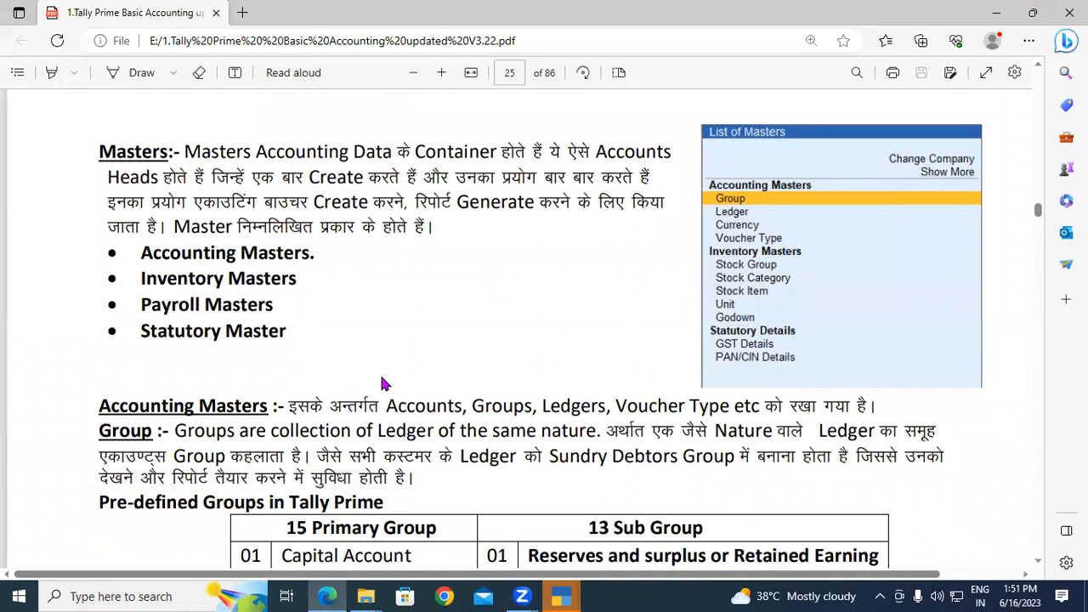
drag(100, 150, 258, 241)
scroll(214, 257, down, 2)
drag(103, 250, 389, 352)
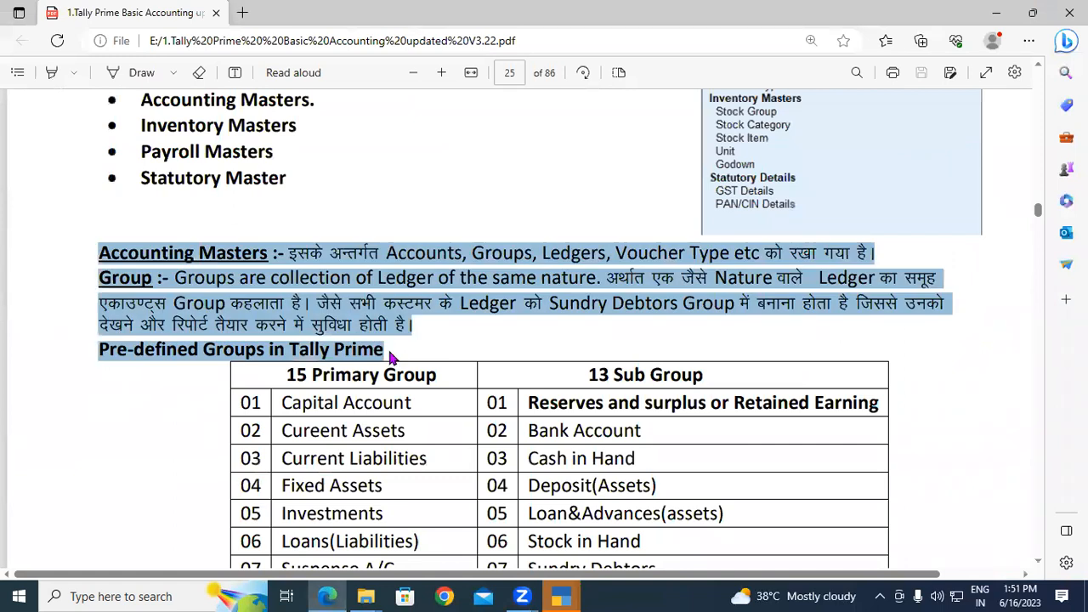
Scroll ahead to page 26, select a passage, then return to page 25's Current Assets sub-groups.
scroll(389, 350, down, 1)
scroll(389, 351, down, 10)
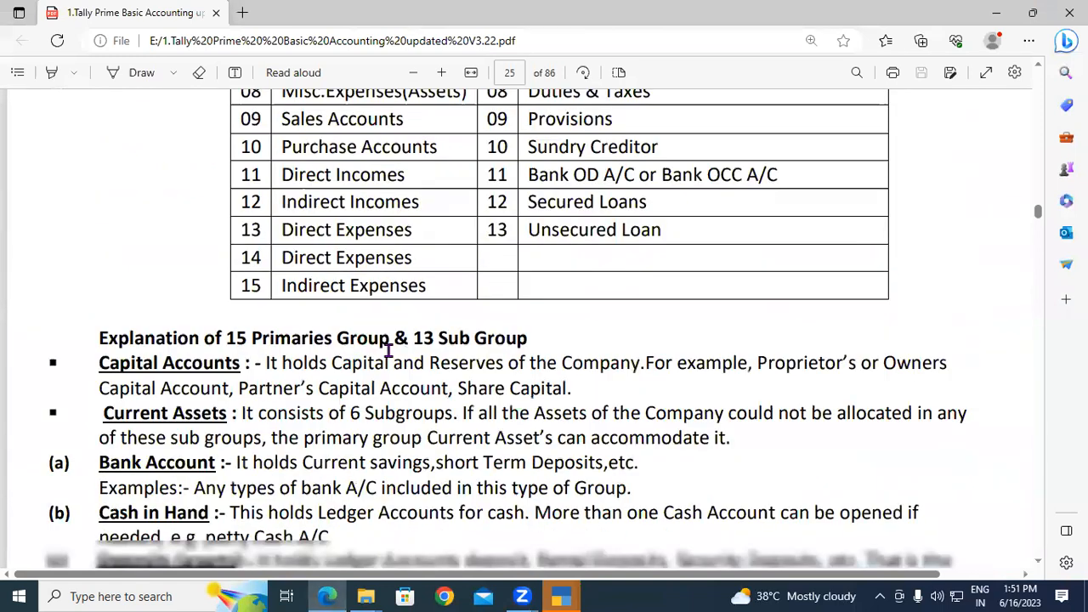
scroll(389, 350, down, 3)
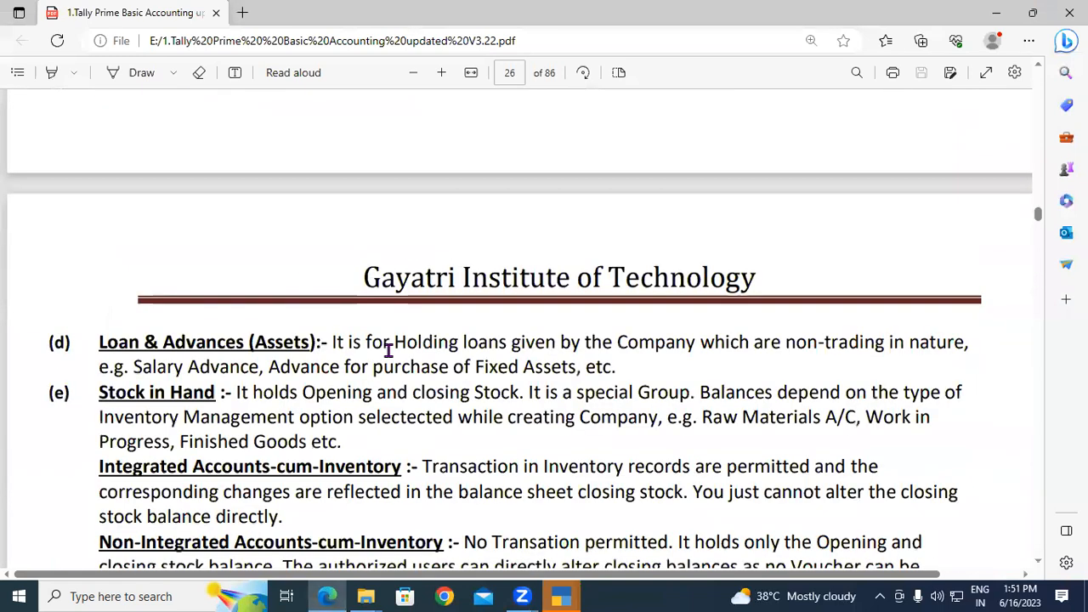
scroll(389, 350, down, 3)
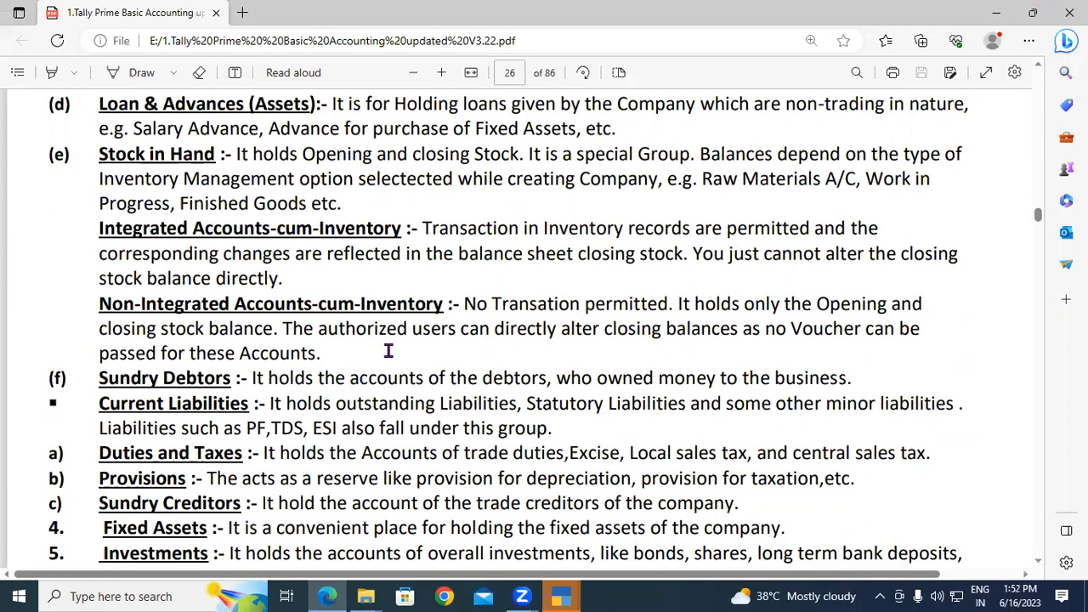
scroll(348, 340, down, 1)
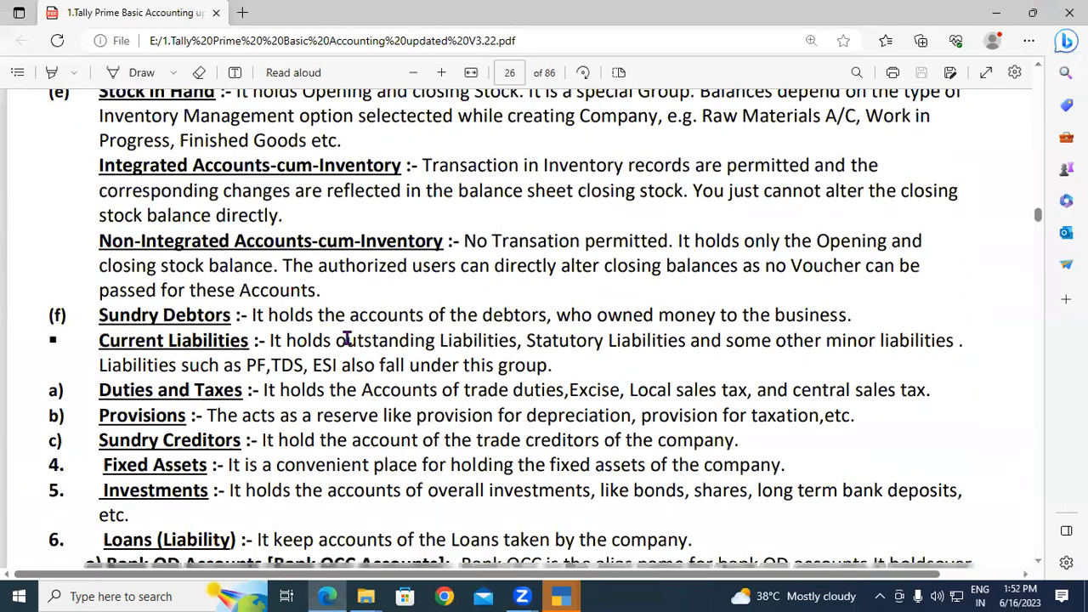
scroll(273, 228, down, 1)
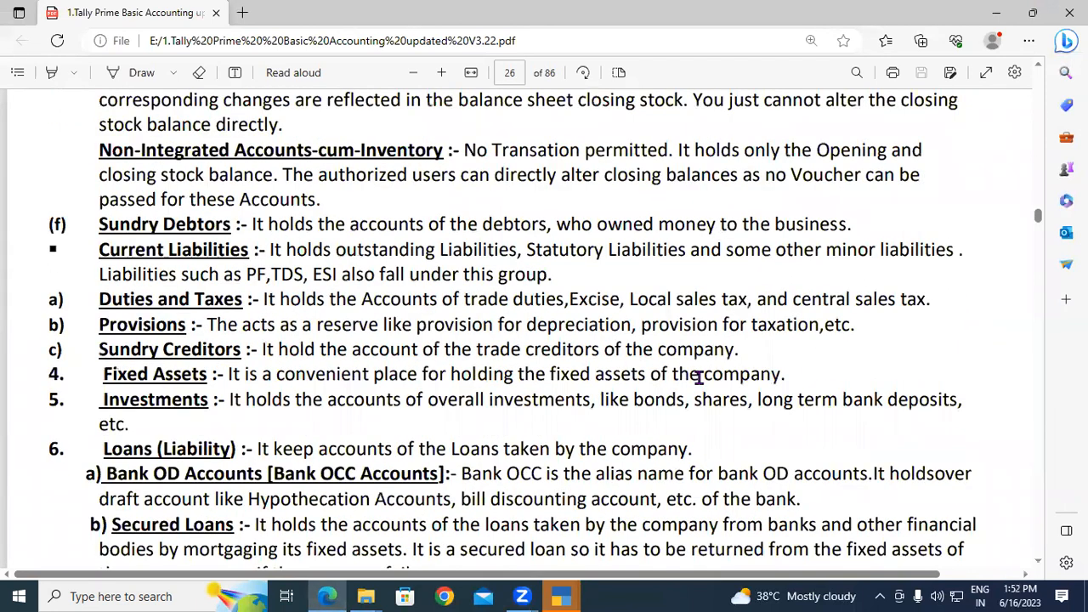
drag(106, 124, 703, 375)
scroll(699, 379, up, 2)
scroll(699, 378, up, 6)
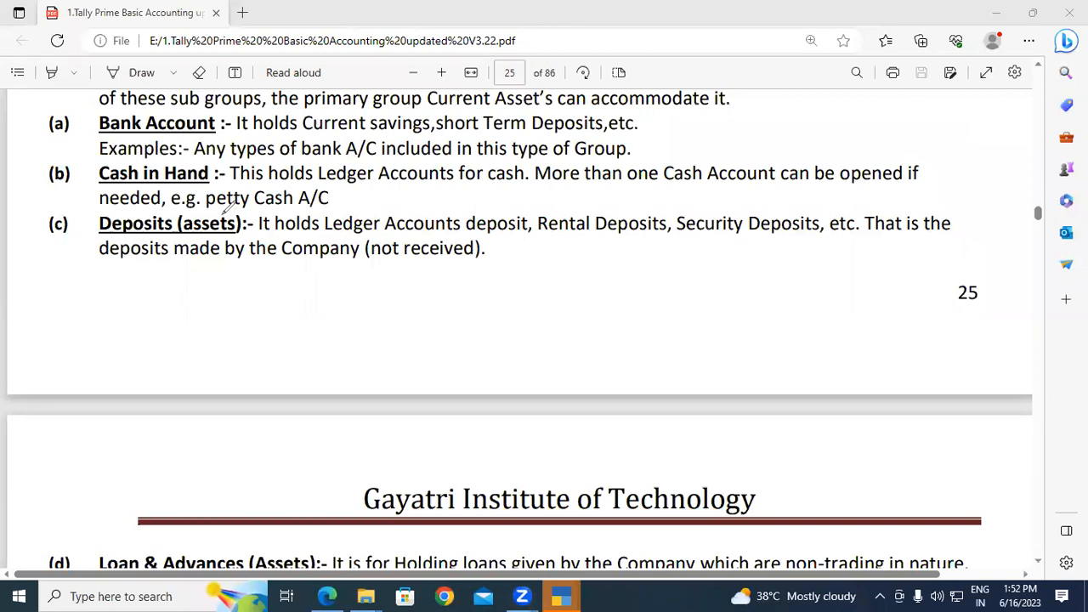
Draw a red bracket under the Deposits paragraph with a circled 'C-uni' note.
mouse_move(175, 277)
mouse_down()
mouse_move(175, 322)
mouse_move(220, 294)
mouse_move(240, 303)
mouse_move(271, 273)
mouse_move(300, 283)
mouse_move(298, 296)
mouse_up()
drag(308, 259, 309, 298)
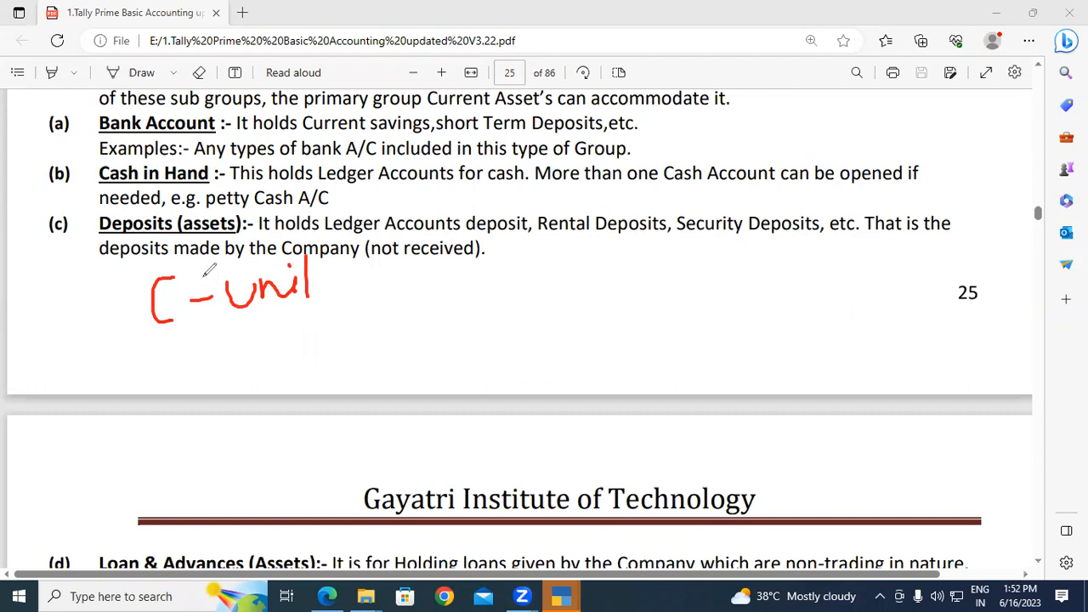
mouse_move(120, 270)
mouse_down()
mouse_move(163, 330)
mouse_move(277, 312)
mouse_move(333, 235)
mouse_move(239, 234)
mouse_move(124, 267)
mouse_up()
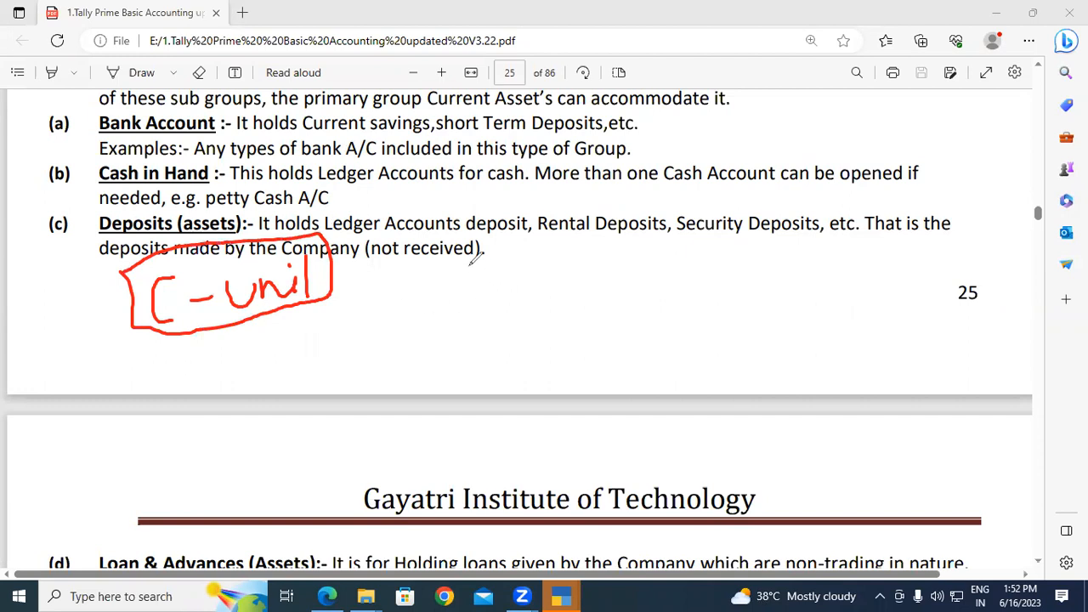
Handwrite 'Tally Sal Down DO' in red beside the C-uni note.
drag(446, 276, 480, 265)
mouse_move(469, 270)
mouse_down()
mouse_move(471, 296)
mouse_move(509, 296)
mouse_move(535, 252)
mouse_move(555, 270)
mouse_move(565, 313)
mouse_up()
mouse_move(605, 230)
mouse_down()
mouse_move(595, 231)
mouse_move(608, 255)
mouse_move(597, 267)
mouse_move(630, 241)
mouse_move(633, 259)
mouse_up()
mouse_move(646, 225)
mouse_down()
mouse_move(644, 255)
mouse_move(683, 252)
mouse_up()
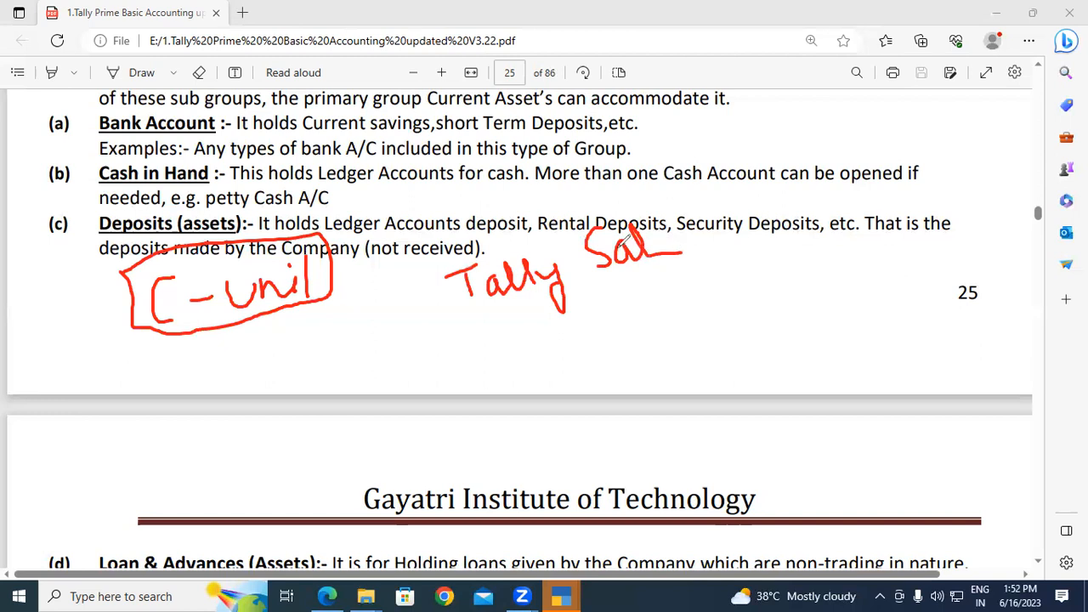
mouse_move(621, 299)
mouse_down()
mouse_move(614, 329)
mouse_move(651, 289)
mouse_move(674, 289)
mouse_move(676, 274)
mouse_move(695, 292)
mouse_up()
mouse_move(654, 347)
mouse_down()
mouse_move(672, 335)
mouse_move(662, 366)
mouse_move(709, 321)
mouse_up()
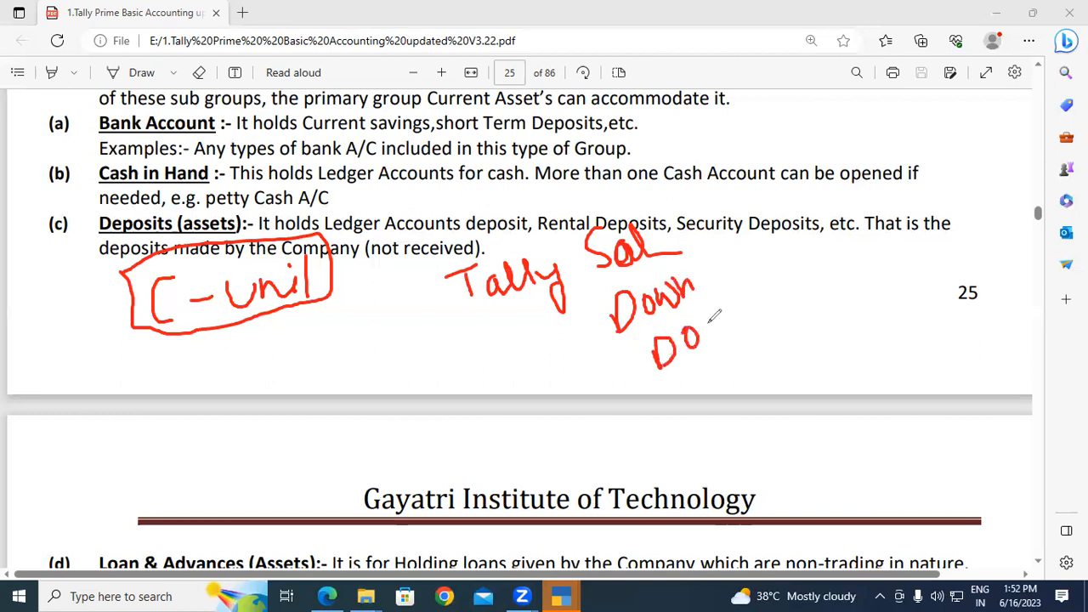
Handwrite the ratios 2.1 and 3.0 above the Cash in Hand line.
mouse_move(746, 146)
mouse_down()
mouse_move(756, 174)
mouse_move(774, 173)
mouse_up()
click(778, 156)
mouse_move(791, 134)
mouse_down()
mouse_move(792, 166)
mouse_move(847, 161)
mouse_move(866, 177)
mouse_move(857, 190)
mouse_up()
mouse_move(890, 153)
mouse_down()
mouse_move(879, 170)
mouse_move(889, 151)
mouse_up()
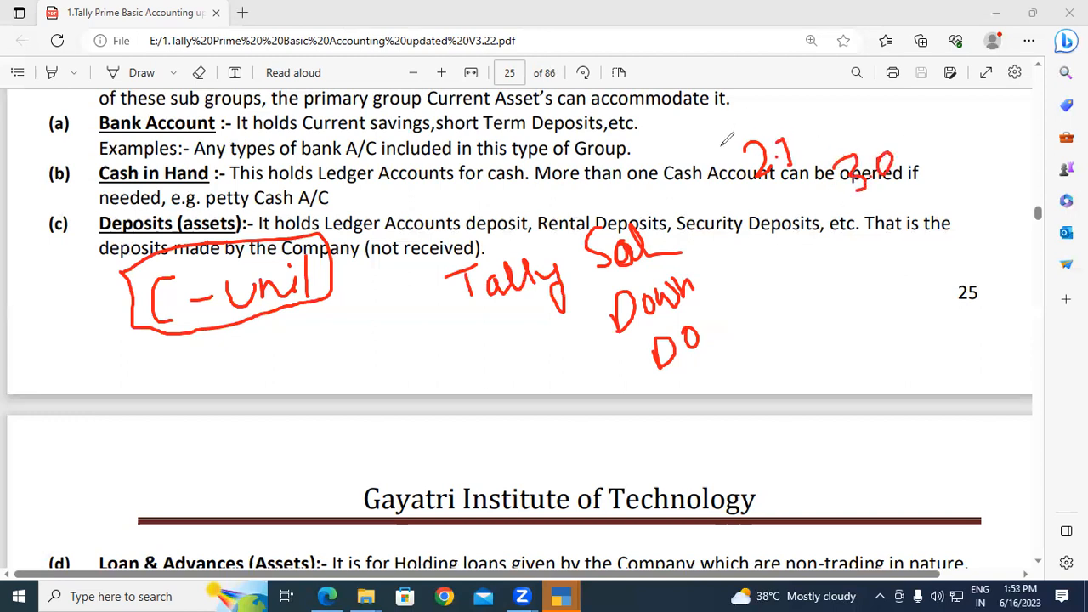
Handwrite 1:1 after Bank Account, box the 3.0, and add a circled 'In'.
mouse_move(614, 119)
mouse_down()
mouse_move(617, 146)
mouse_move(647, 143)
mouse_up()
click(629, 132)
click(630, 142)
mouse_move(815, 150)
mouse_down()
mouse_move(827, 206)
mouse_move(923, 180)
mouse_move(851, 136)
mouse_move(811, 169)
mouse_up()
drag(771, 232, 806, 228)
mouse_move(795, 228)
mouse_down()
mouse_move(794, 256)
mouse_move(841, 251)
mouse_up()
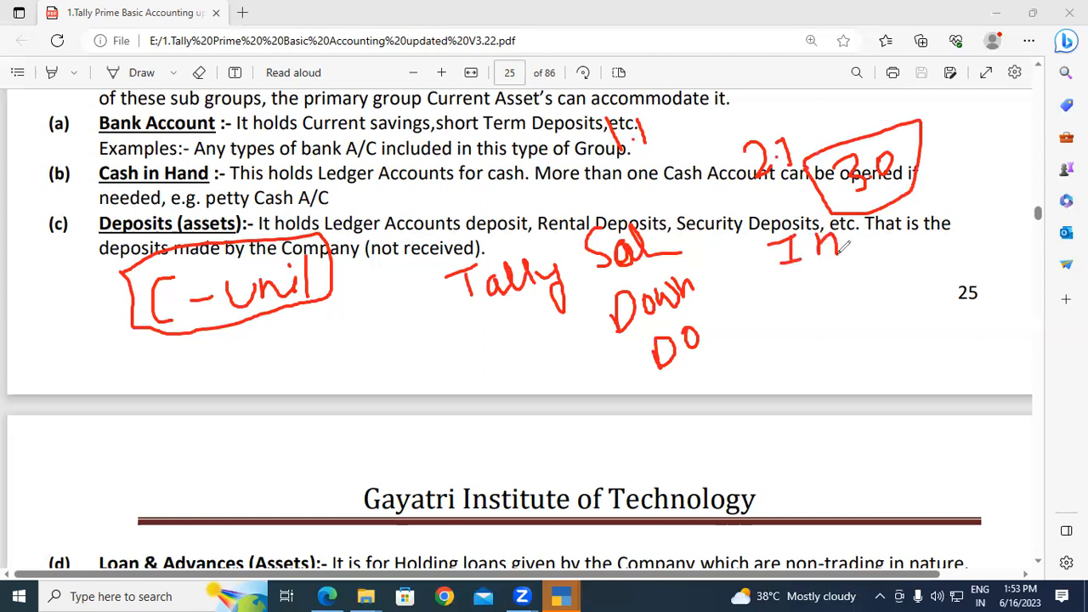
mouse_move(826, 213)
mouse_down()
mouse_move(757, 235)
mouse_move(849, 257)
mouse_move(818, 216)
mouse_move(881, 245)
mouse_move(894, 230)
mouse_up()
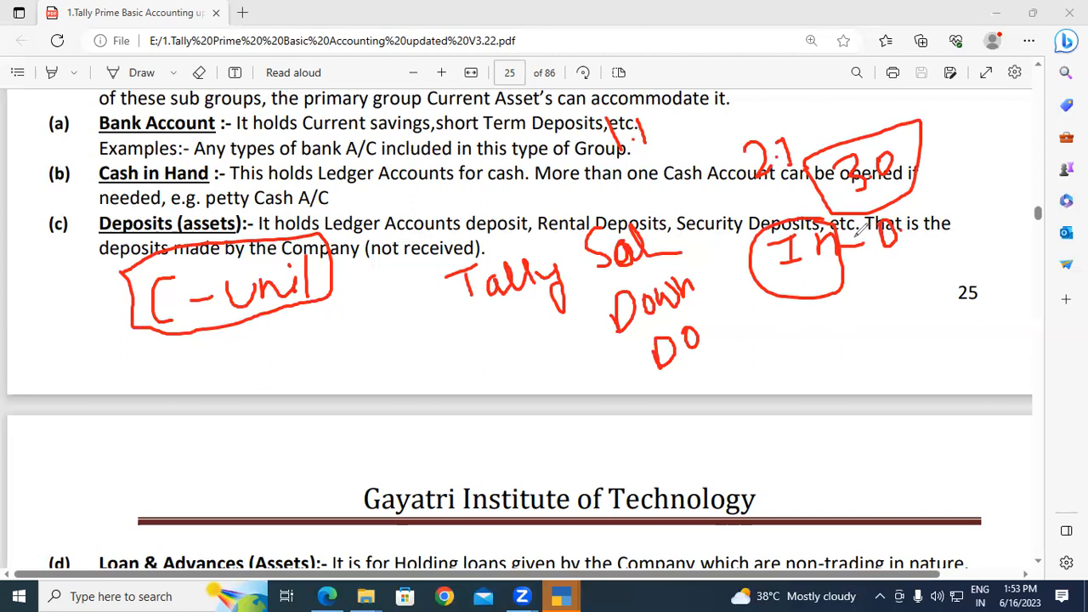
Add a circled 'Ca' and 'GST' over Cash in Hand, then switch to the eraser.
mouse_move(818, 309)
mouse_down()
mouse_move(808, 337)
mouse_move(825, 340)
mouse_move(834, 316)
mouse_move(867, 301)
mouse_up()
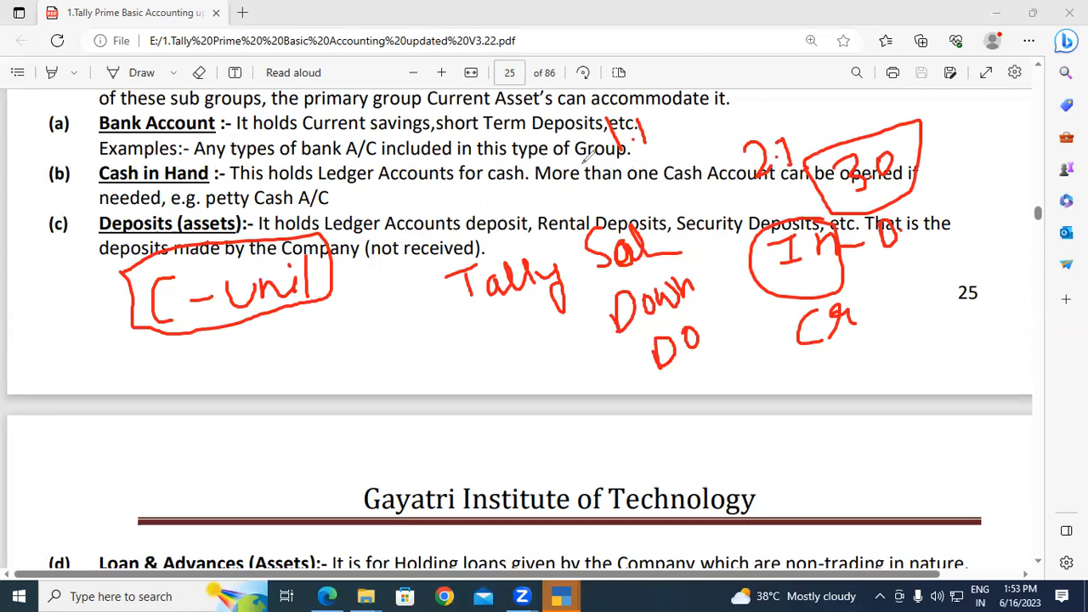
mouse_move(854, 293)
mouse_down()
mouse_move(801, 308)
mouse_move(847, 367)
mouse_move(852, 296)
mouse_up()
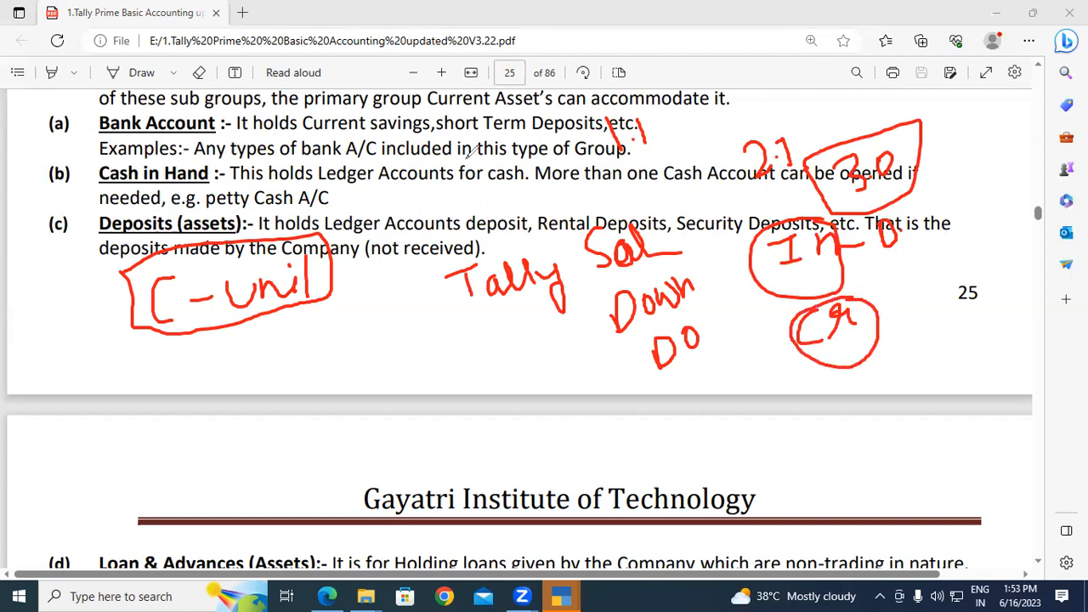
mouse_move(388, 158)
mouse_down()
mouse_move(384, 189)
mouse_move(364, 207)
mouse_move(443, 139)
mouse_move(430, 175)
mouse_up()
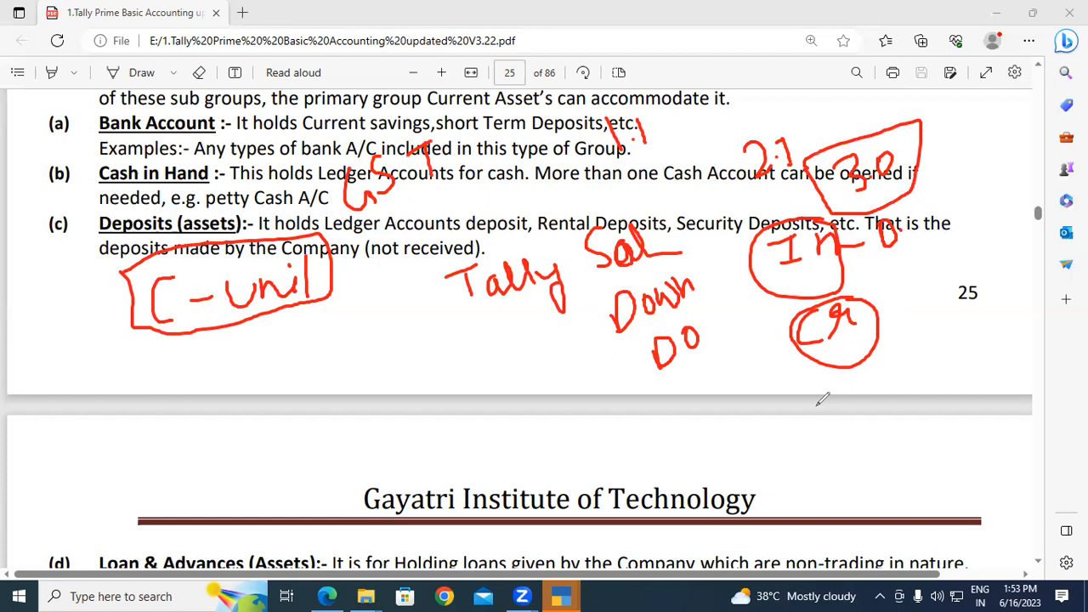
key(e)
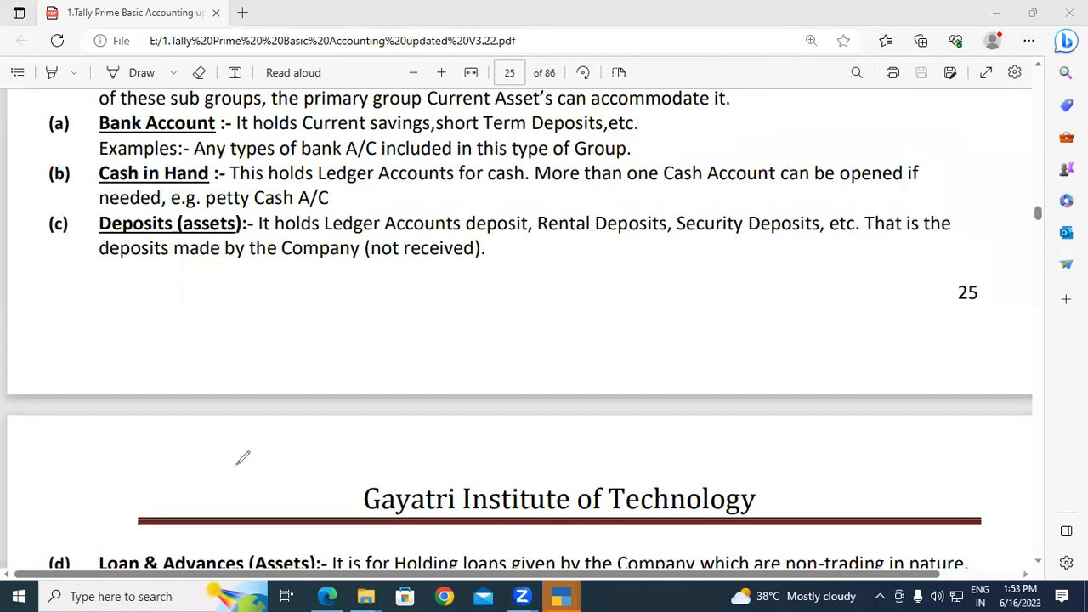